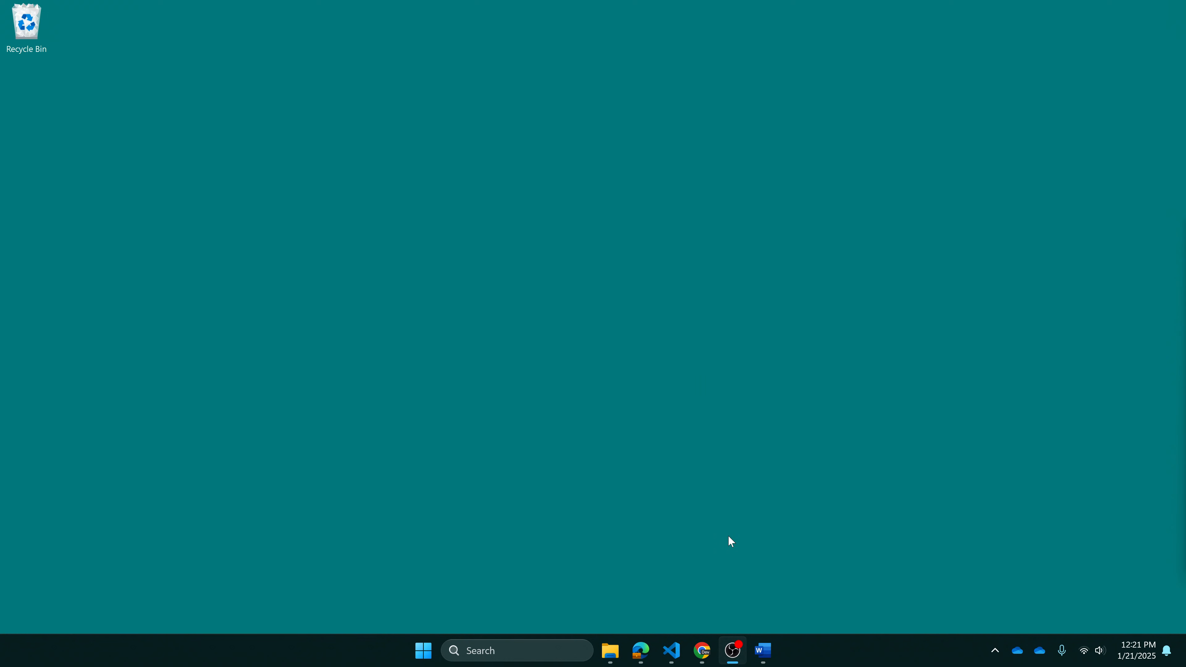
# Bring up Chrome and go from the GitHub profile page to the dashboard home page
pyautogui.click(661, 572)
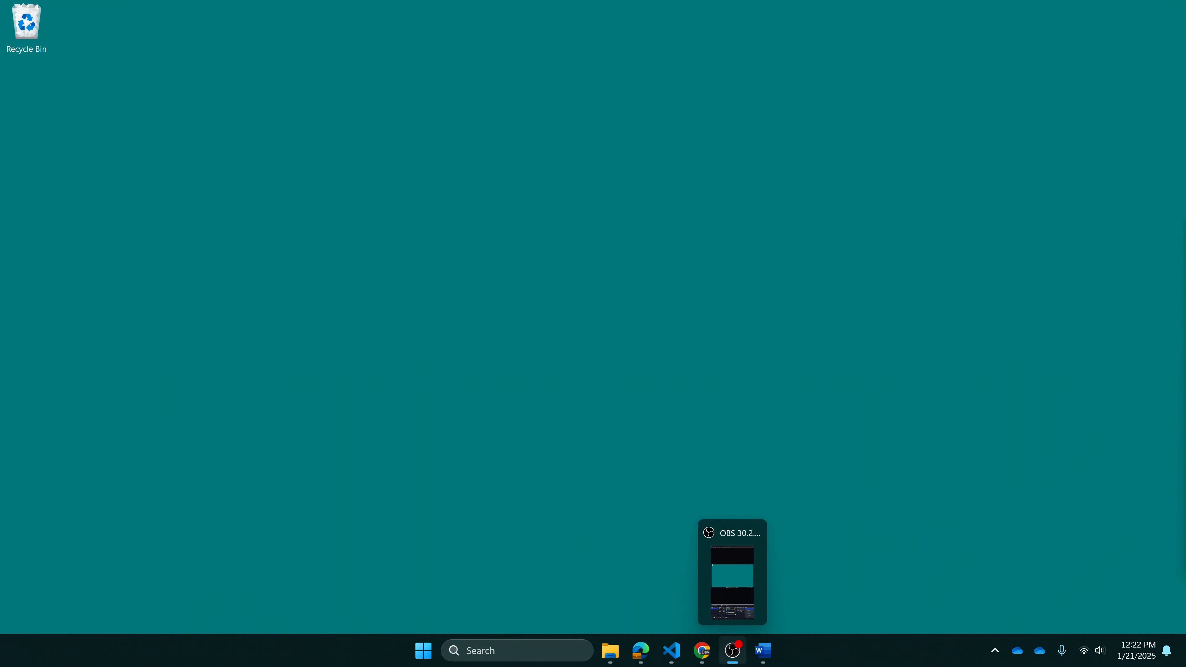
pyautogui.click(711, 653)
pyautogui.click(430, 14)
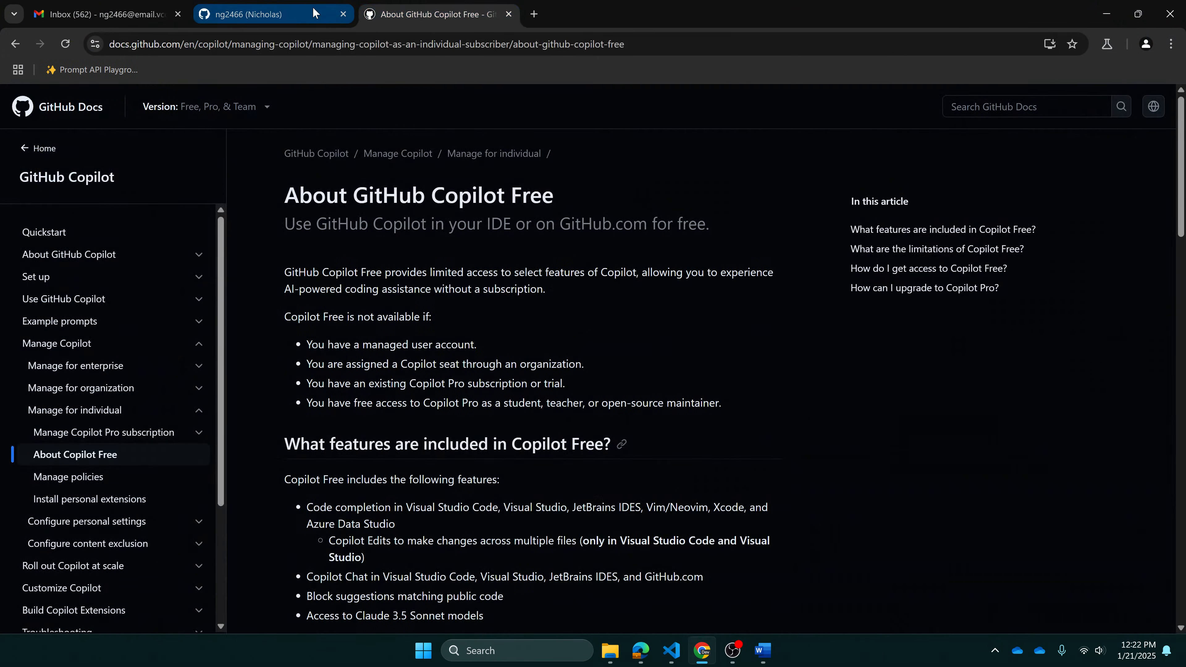
pyautogui.click(270, 14)
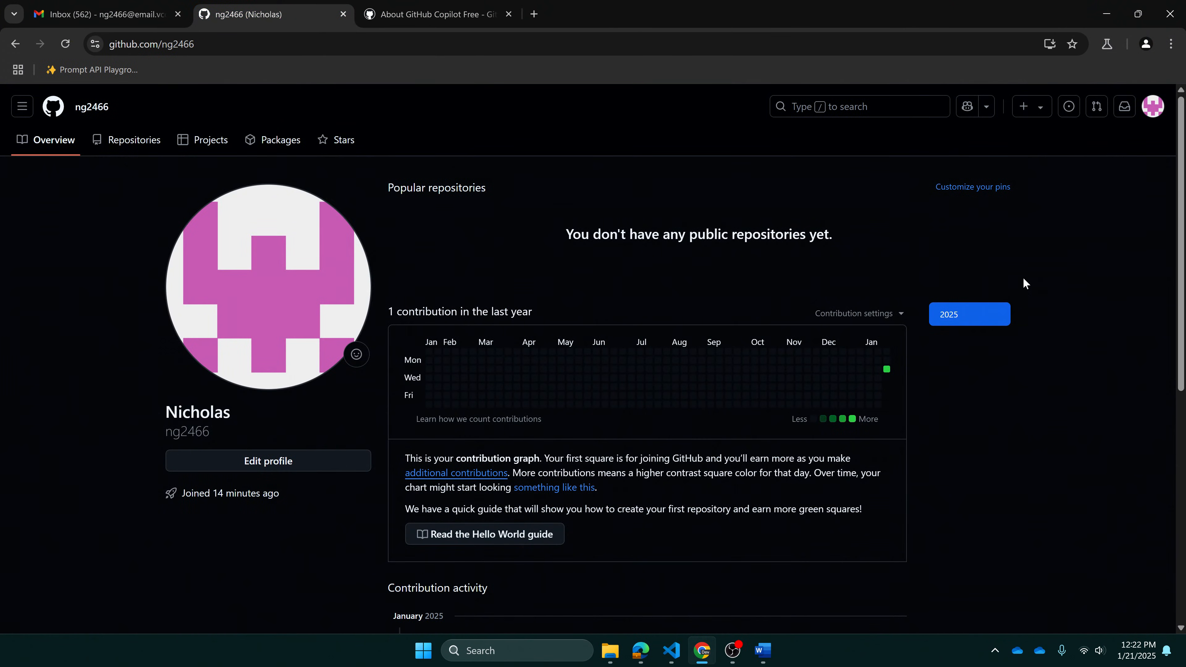
pyautogui.click(1153, 107)
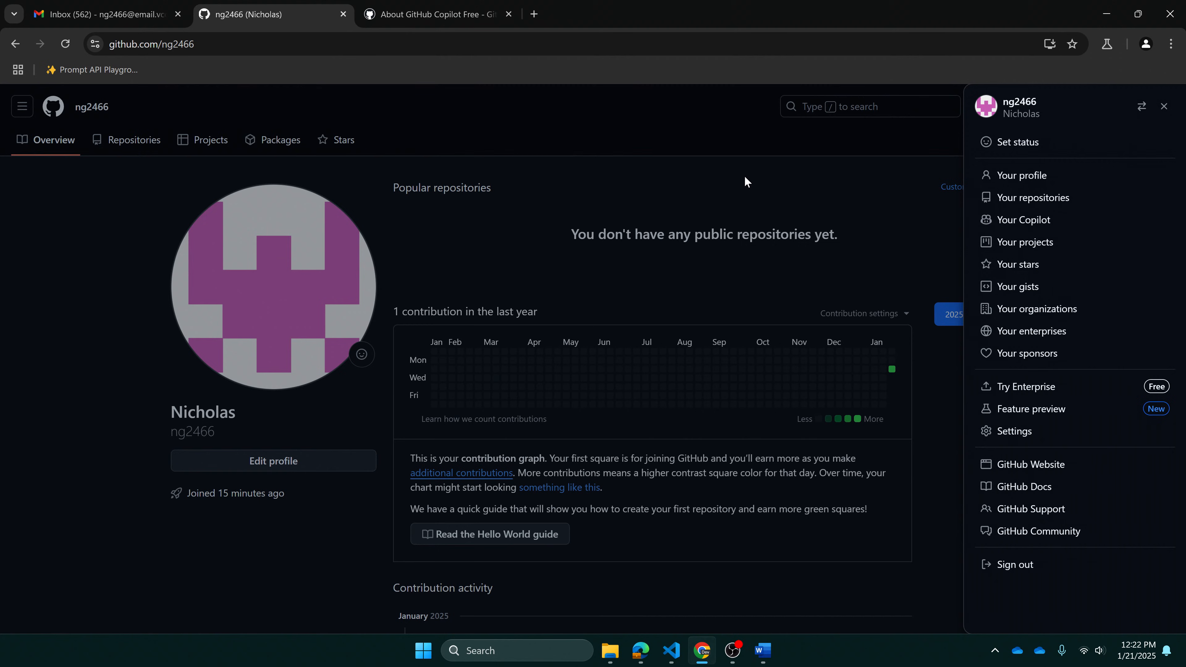
pyautogui.click(422, 139)
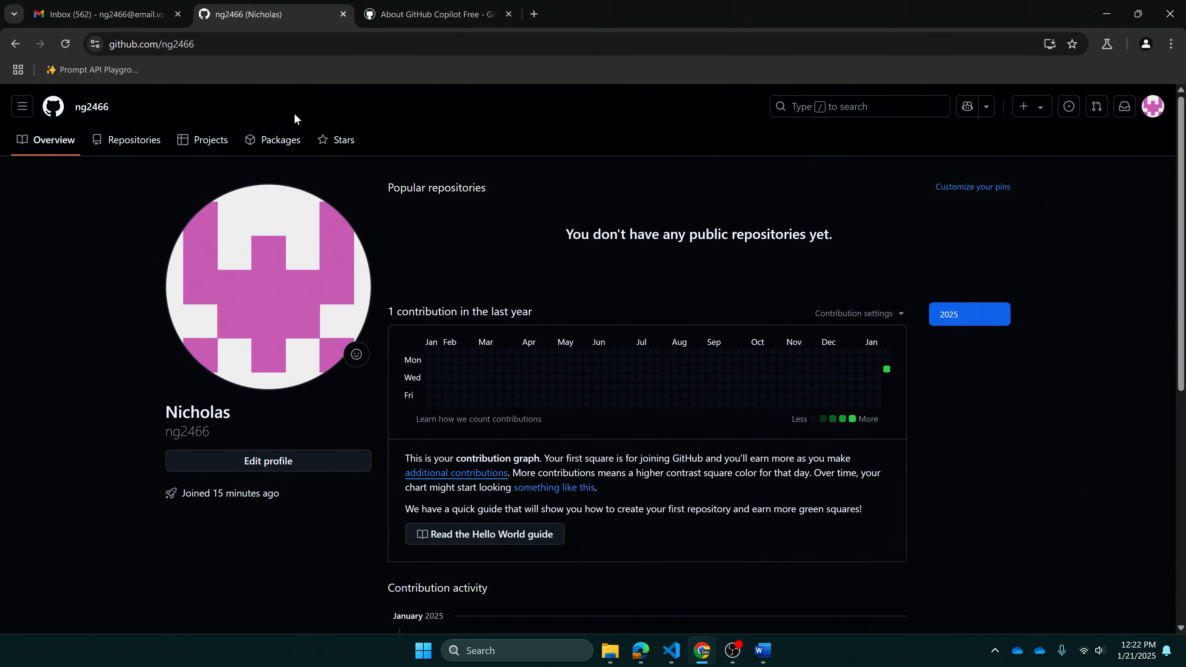
pyautogui.click(46, 109)
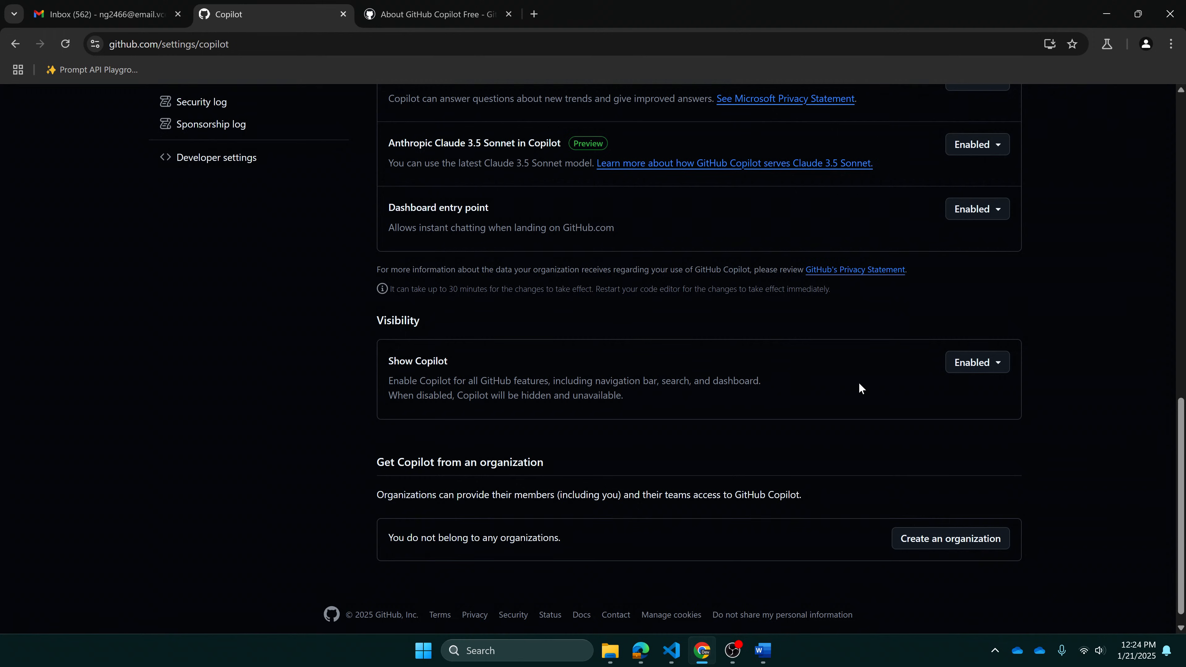
# Check the Show Copilot visibility options without changing them, then reload the Copilot settings page
pyautogui.click(984, 369)
pyautogui.click(986, 368)
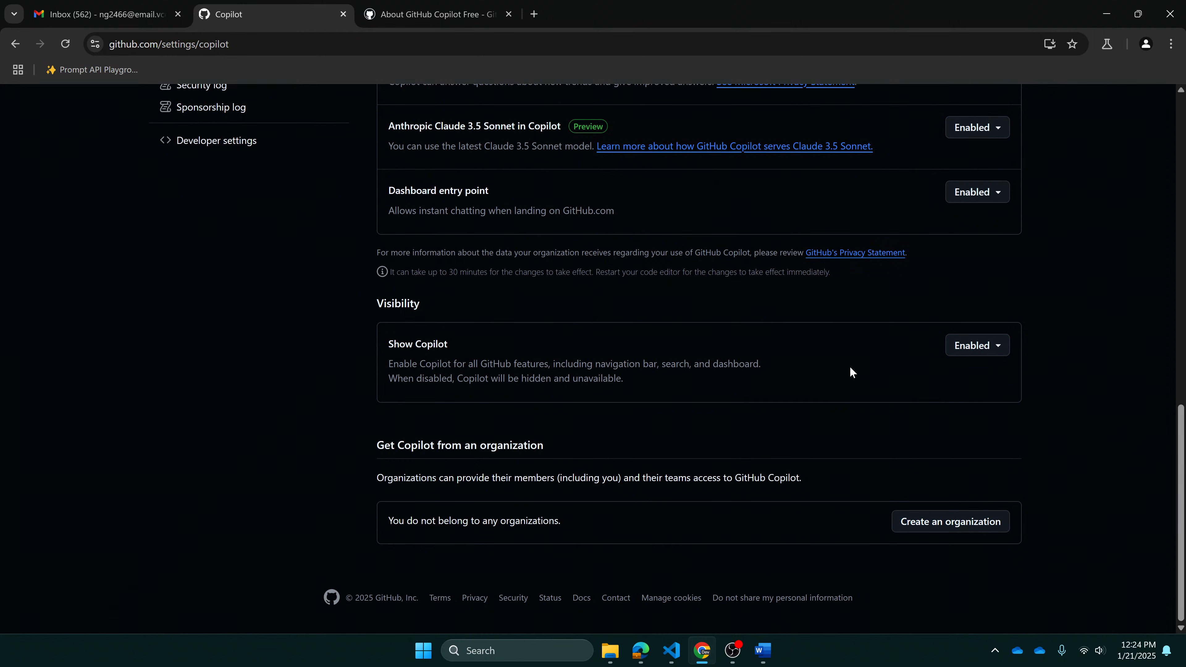
pyautogui.scroll(15, 858, 367)
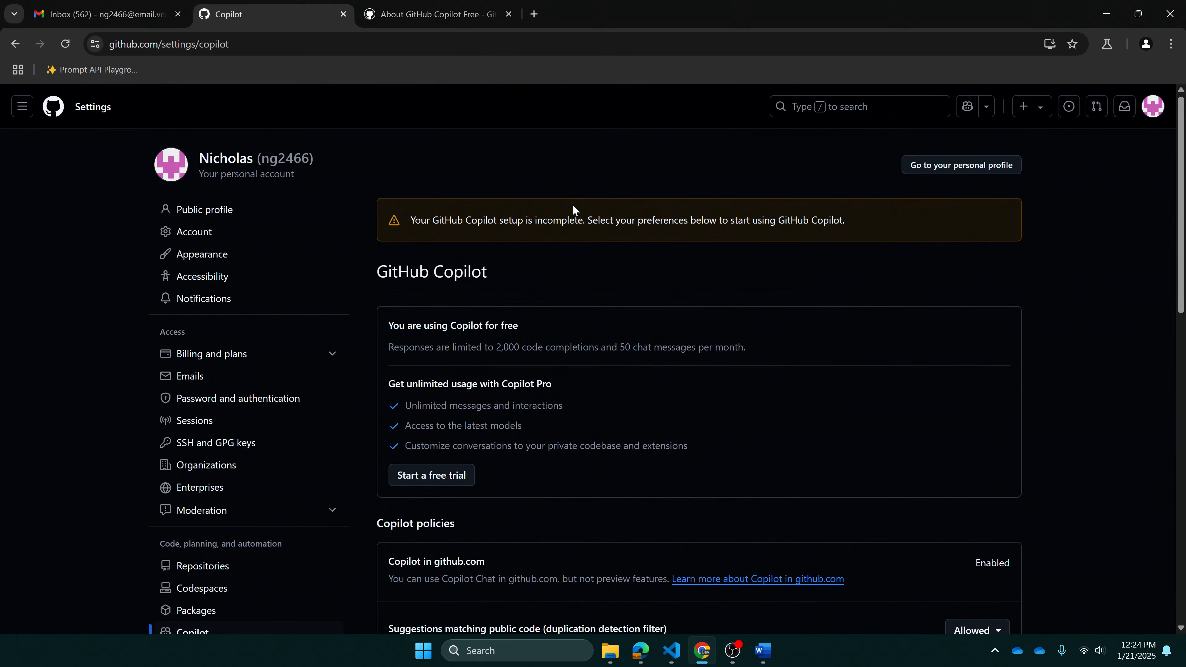
pyautogui.click(65, 43)
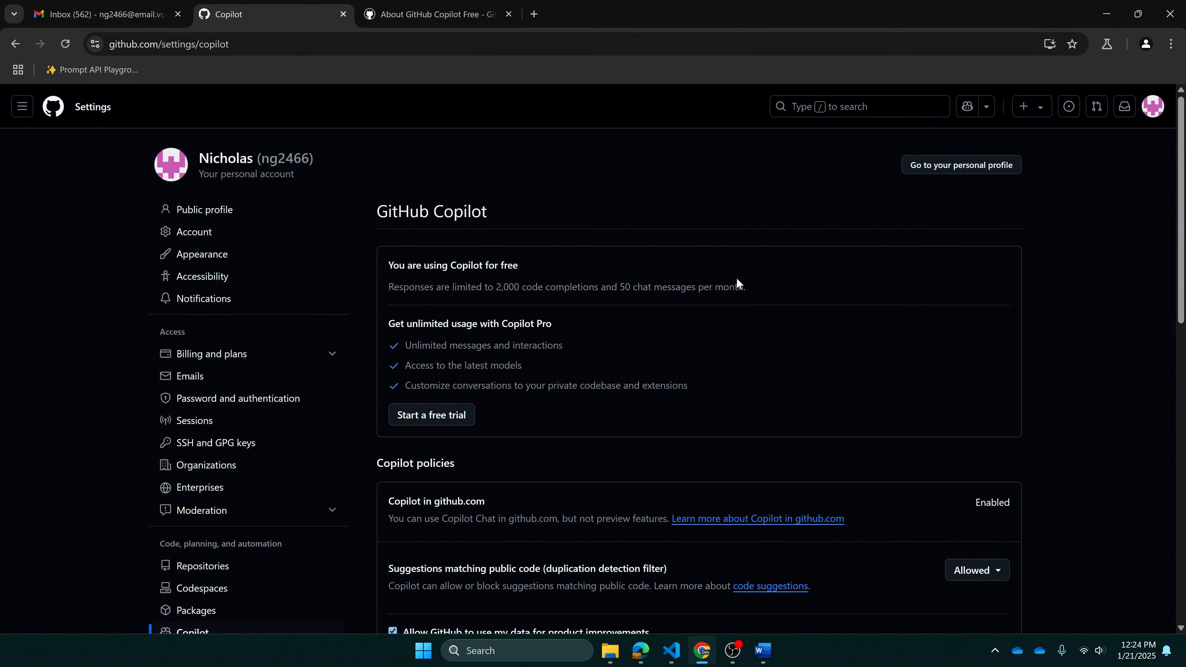
pyautogui.scroll(-15, 762, 328)
pyautogui.scroll(15, 749, 352)
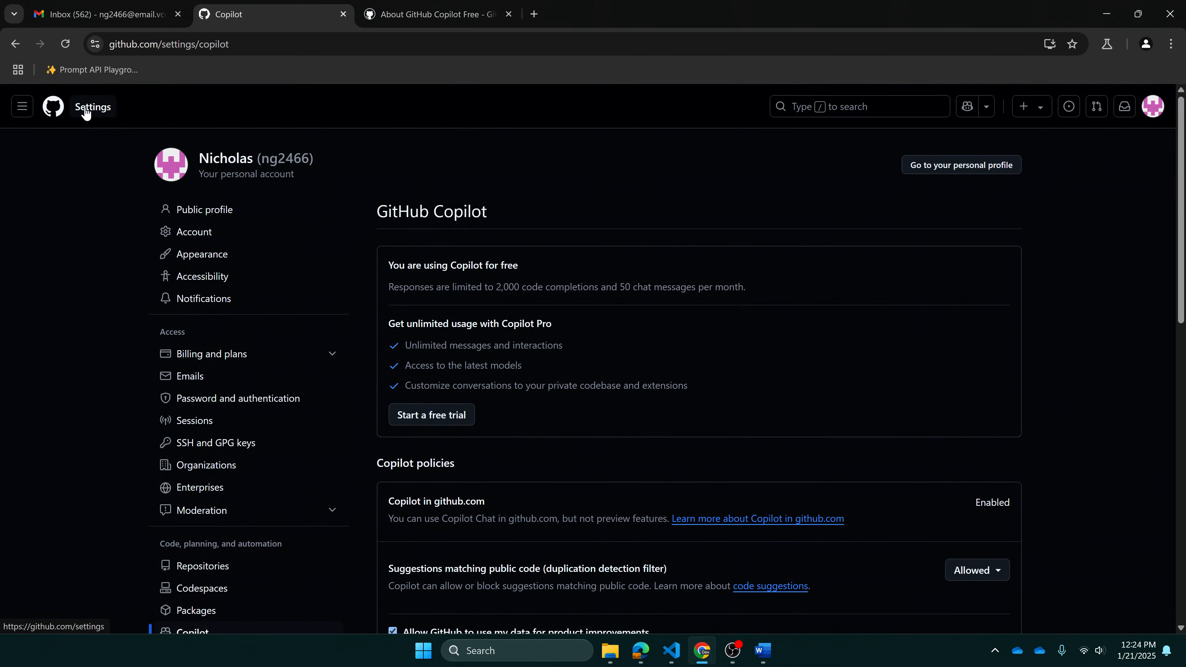
# Review the 'You are using Copilot for free' limits, then return to the About GitHub Copilot Free docs
pyautogui.moveTo(550, 271); pyautogui.dragTo(386, 267)
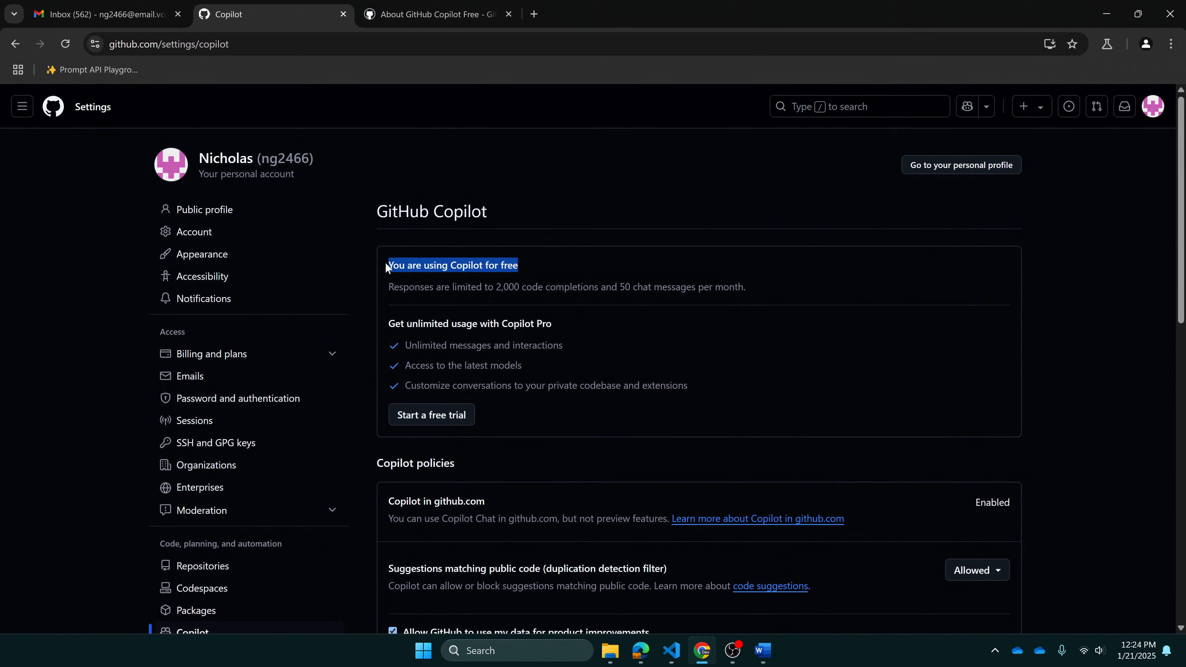
pyautogui.tripleClick(484, 288)
pyautogui.click(486, 290)
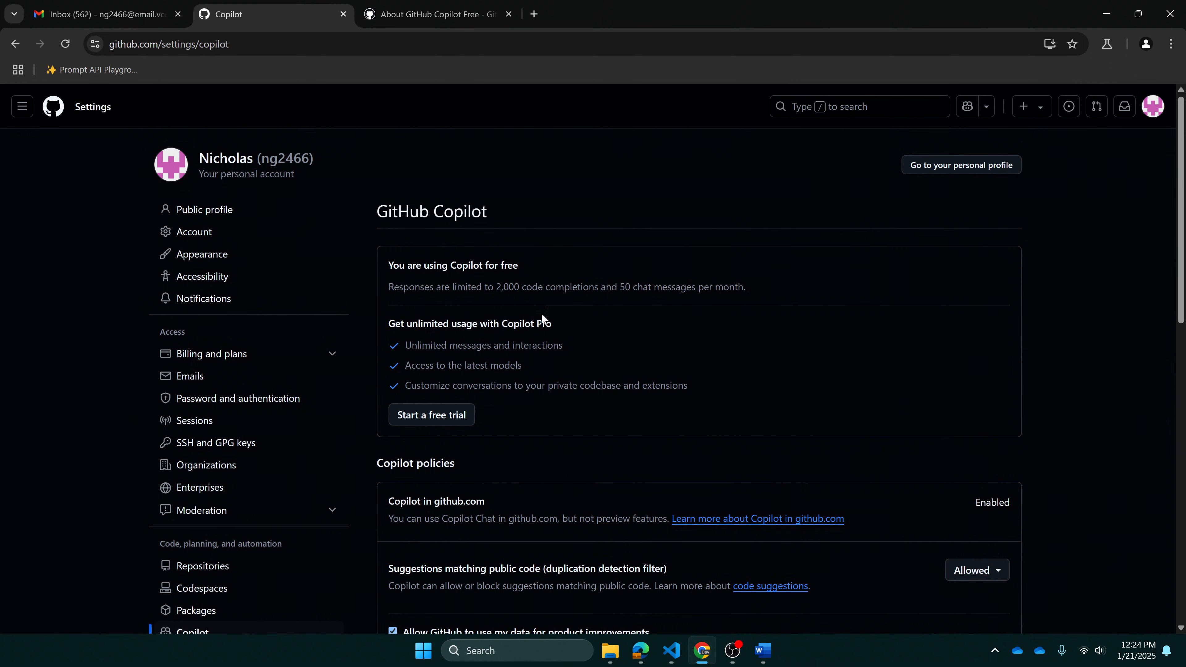
pyautogui.scroll(-3, 530, 308)
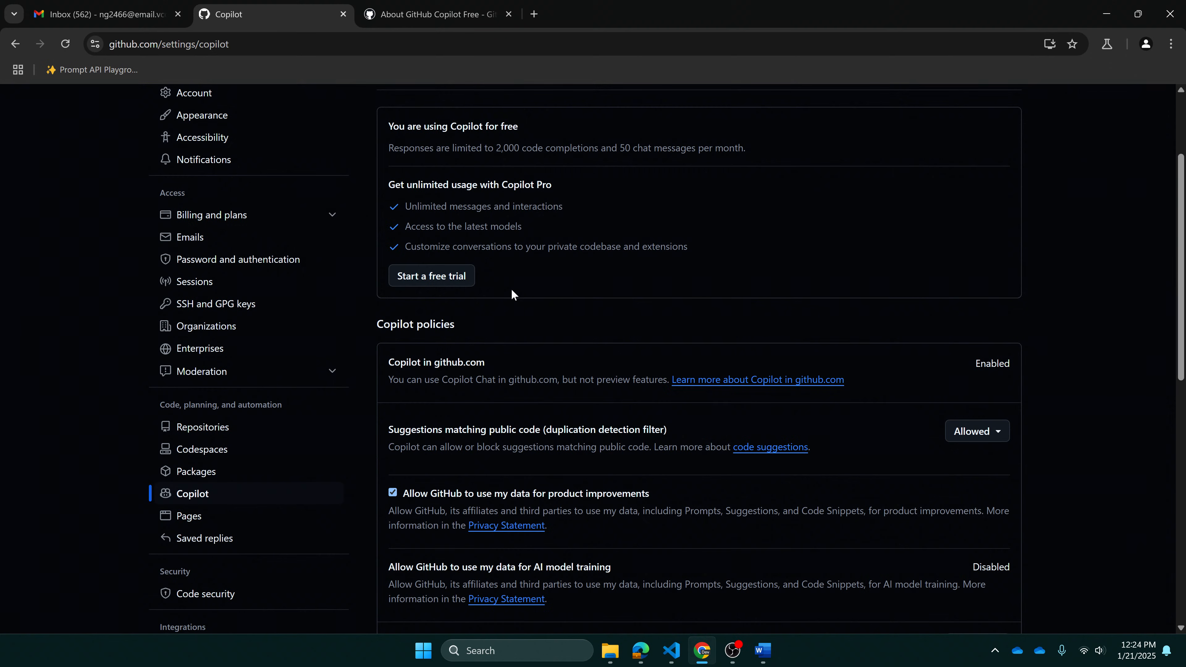
pyautogui.click(429, 14)
# Search 'copilot in your ide' and open the Getting code suggestions in your IDE guide
pyautogui.click(434, 44)
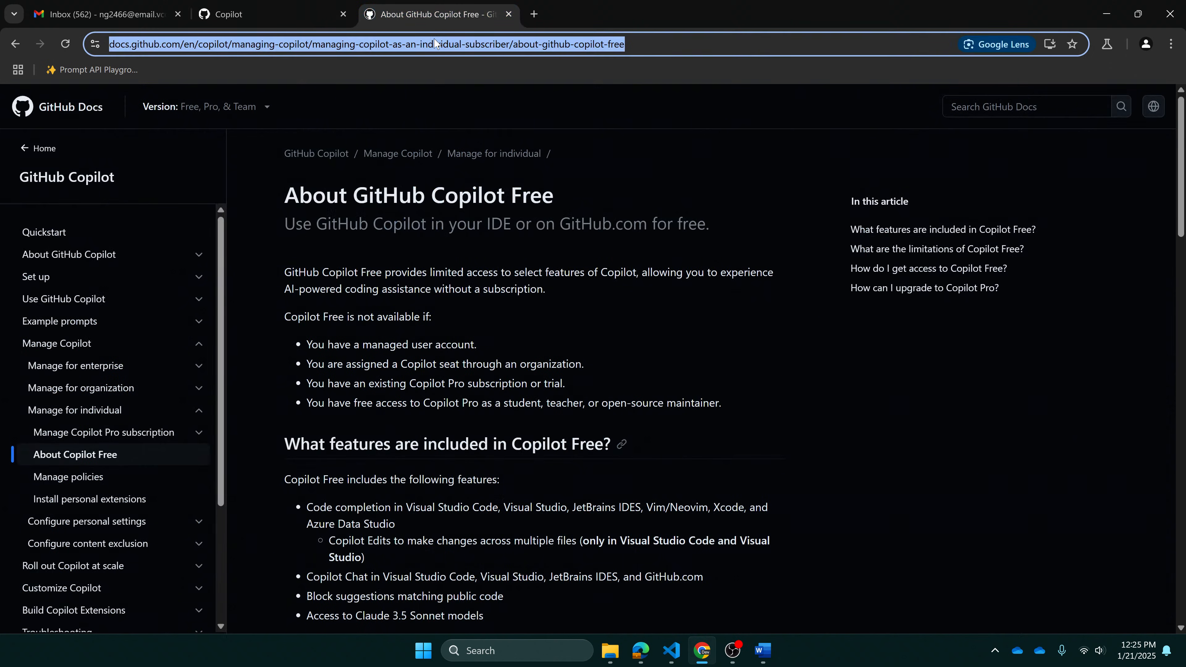
pyautogui.write('cop')
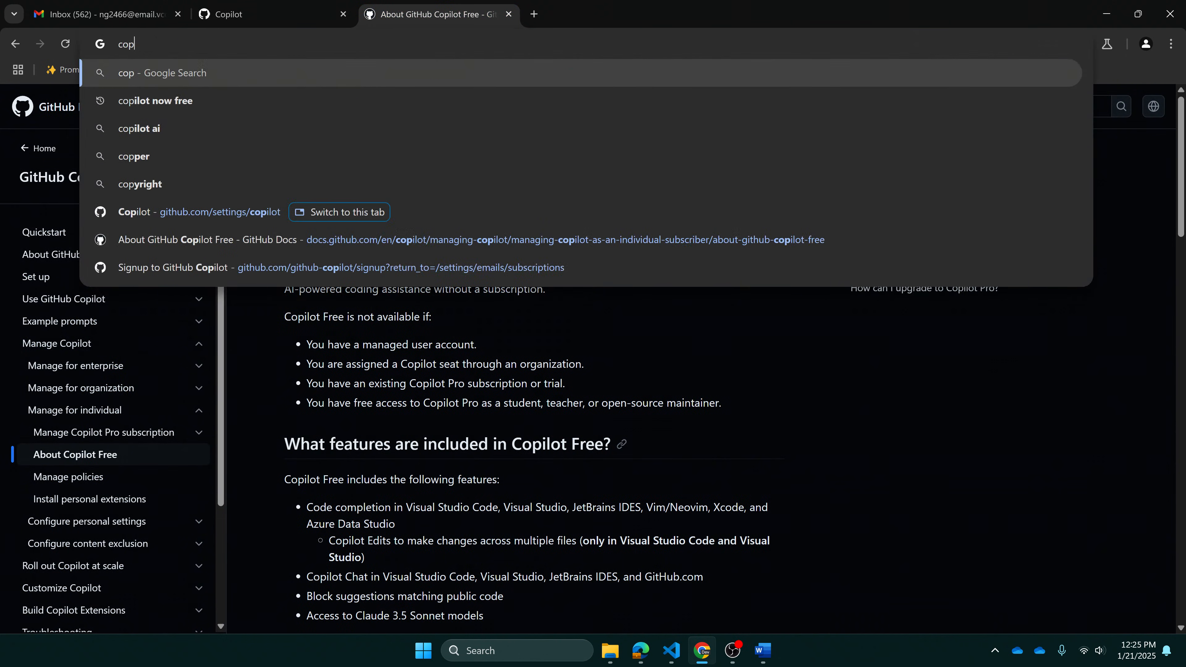
pyautogui.write('ilot in your ide')
pyautogui.press('Return')
pyautogui.click(322, 237)
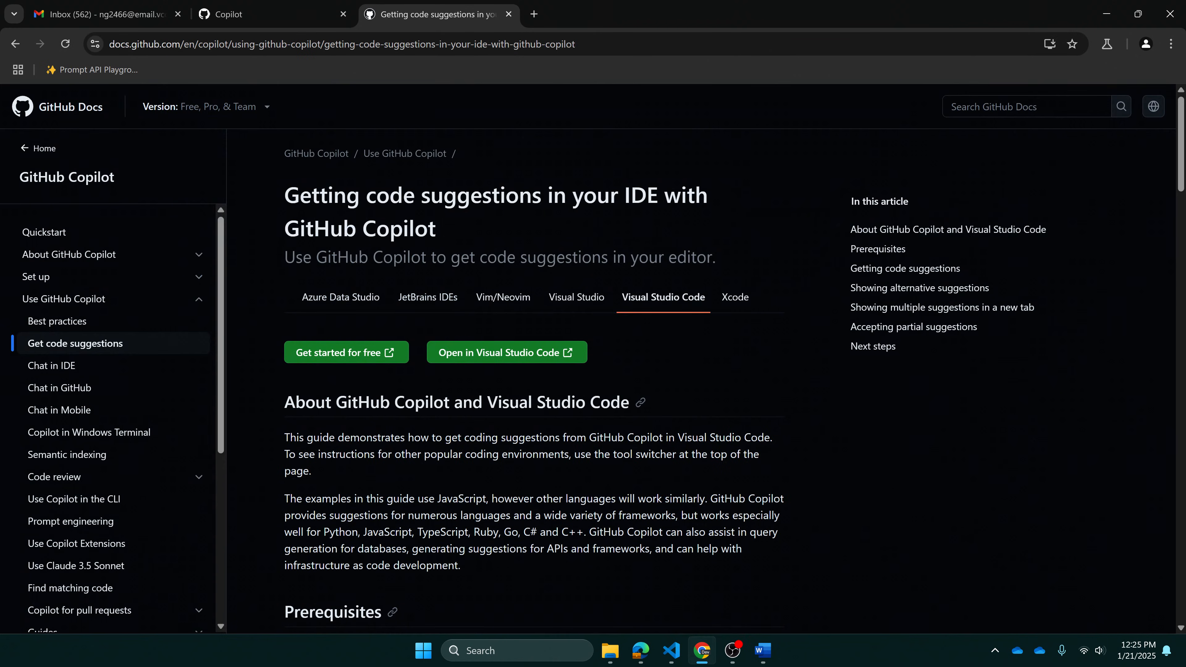
# Cycle through the guide's tool tabs and finish on the Visual Studio Code instructions
pyautogui.click(329, 304)
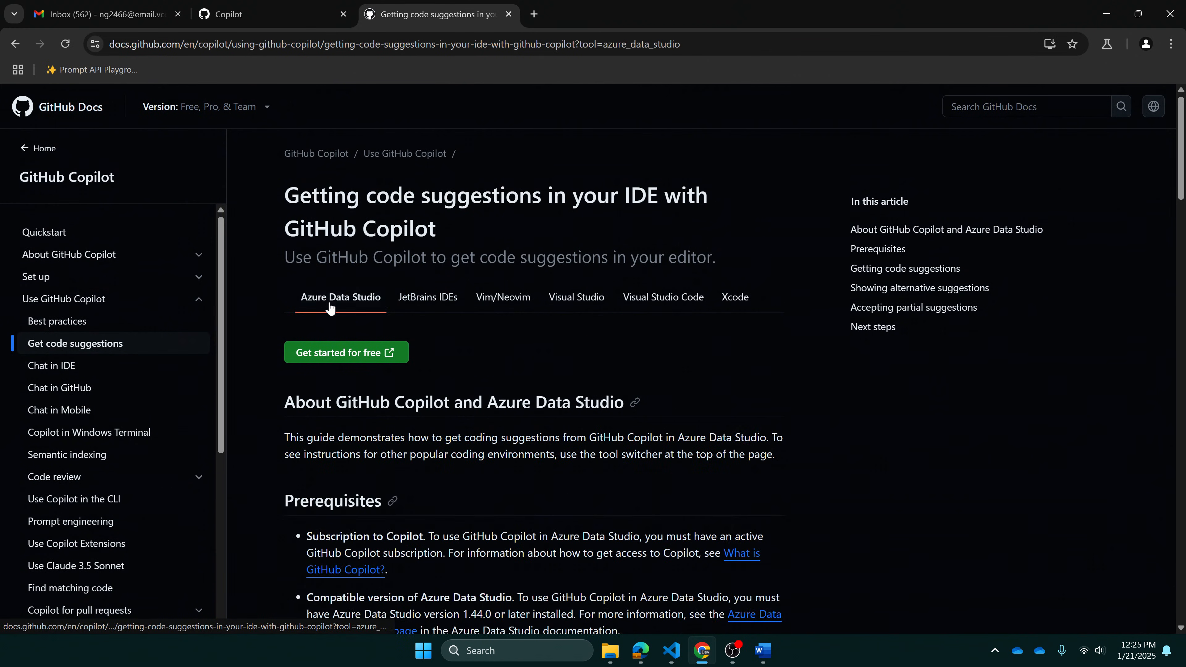
pyautogui.click(420, 302)
pyautogui.click(500, 301)
pyautogui.click(581, 303)
pyautogui.click(644, 304)
pyautogui.click(734, 298)
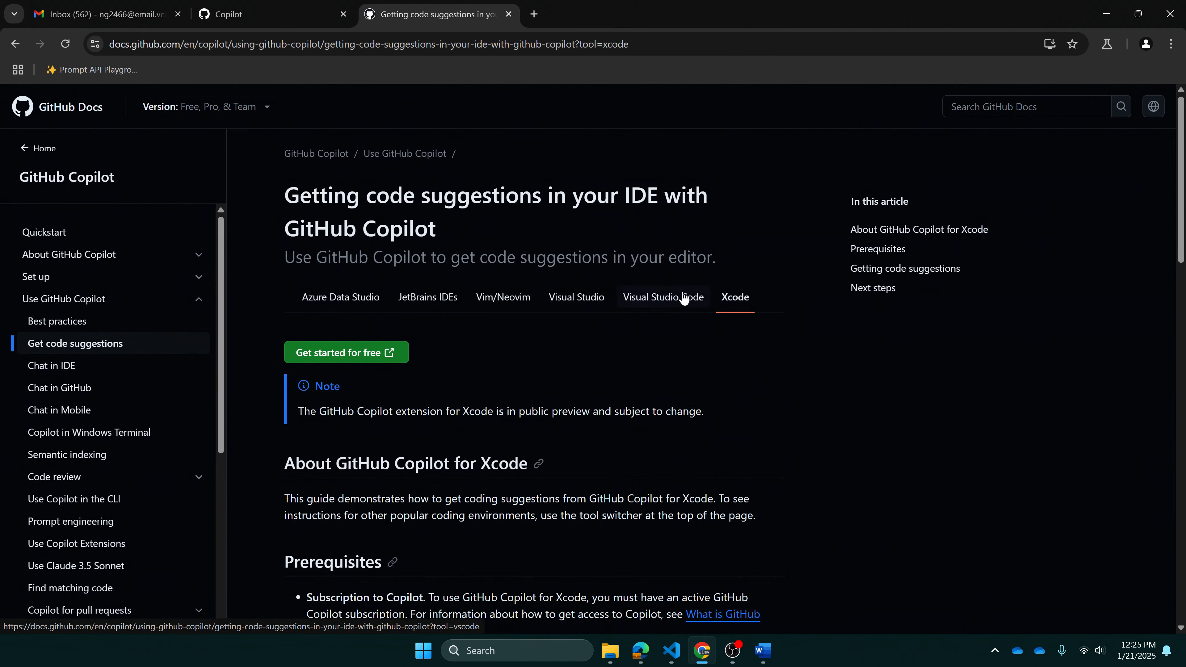
pyautogui.click(659, 303)
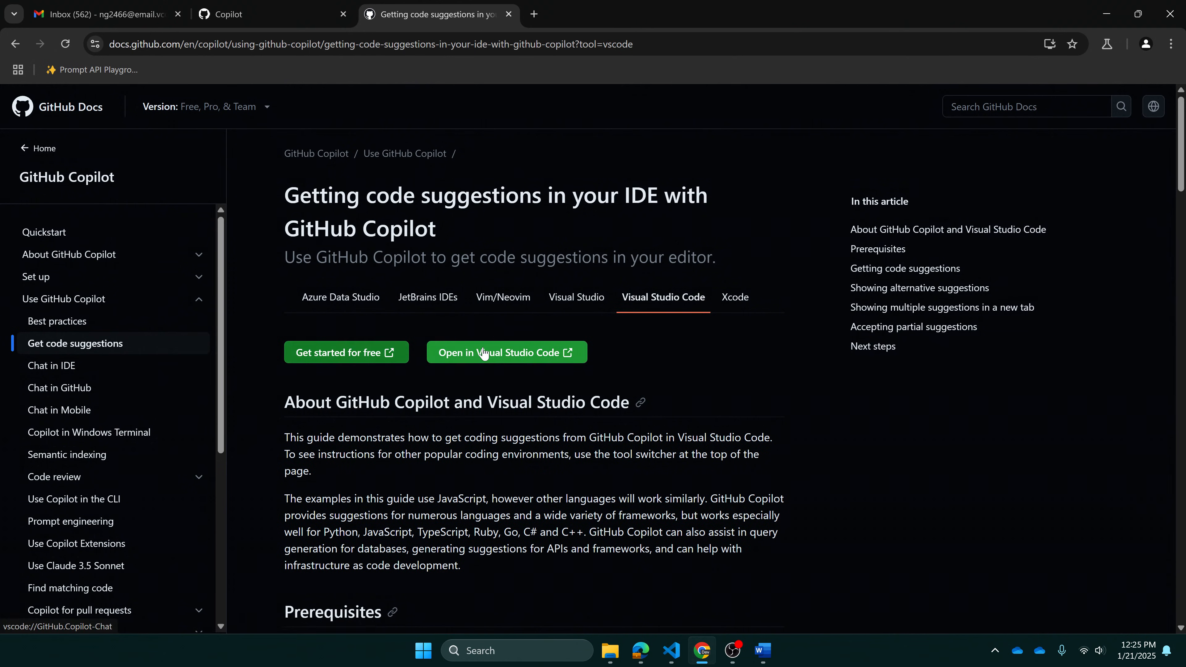
# Bring up Visual Studio Code and show the Extensions view with a cleared search box
pyautogui.click(678, 654)
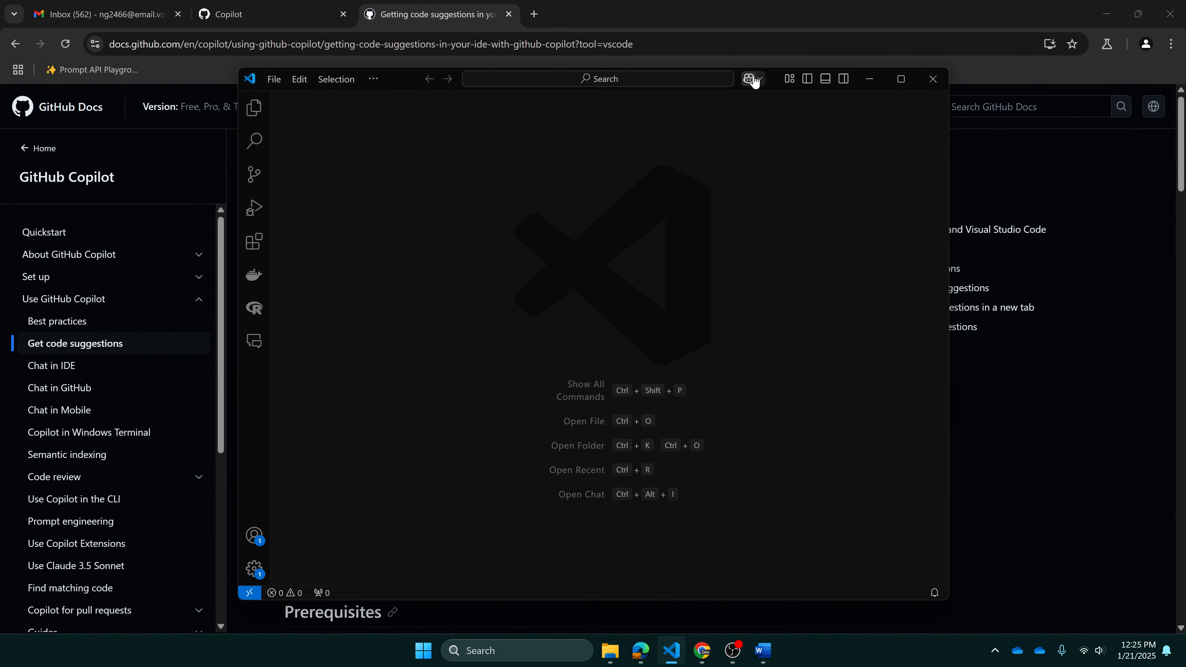
pyautogui.click(255, 242)
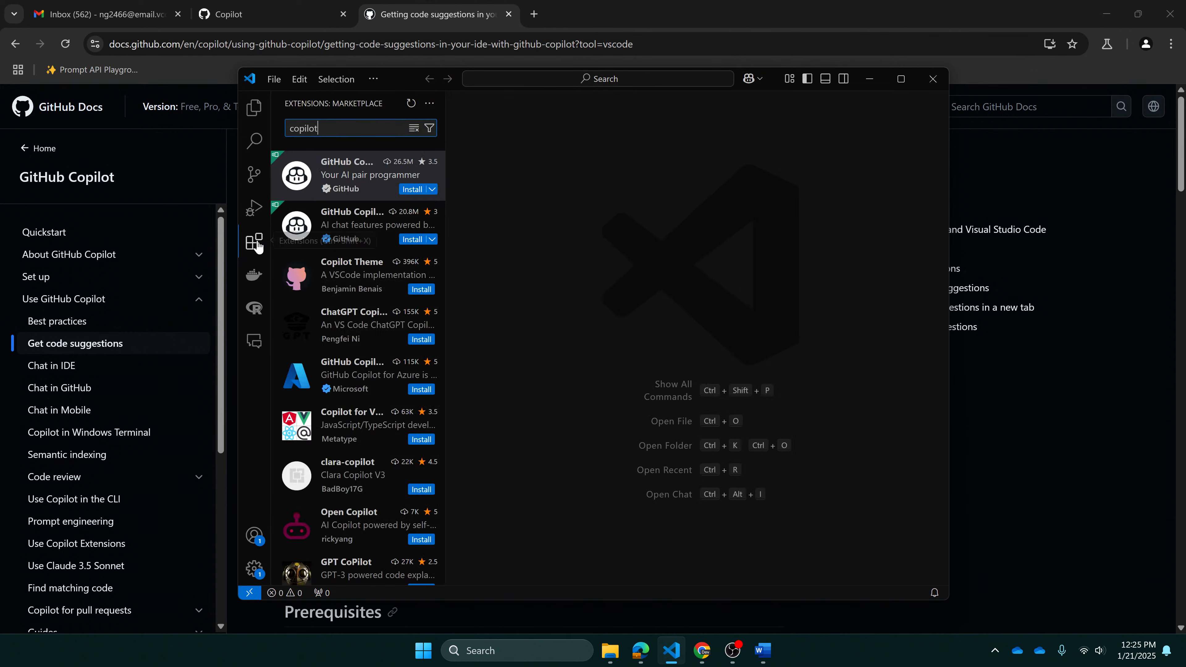
pyautogui.press('BackSpace')
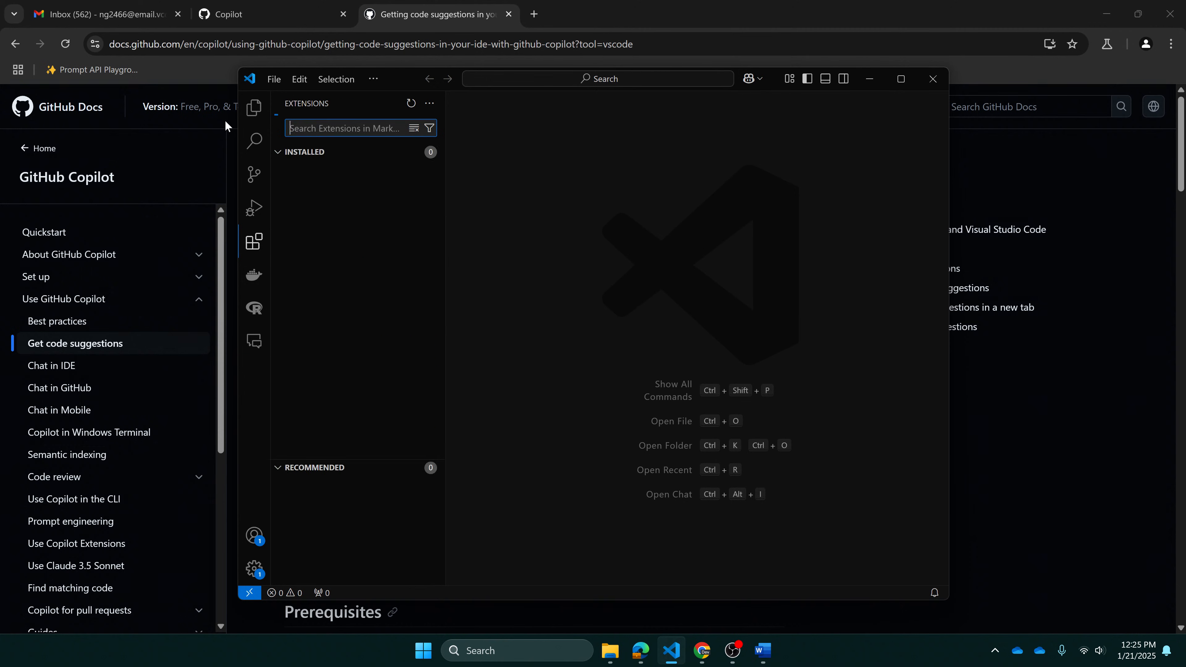
pyautogui.click(252, 112)
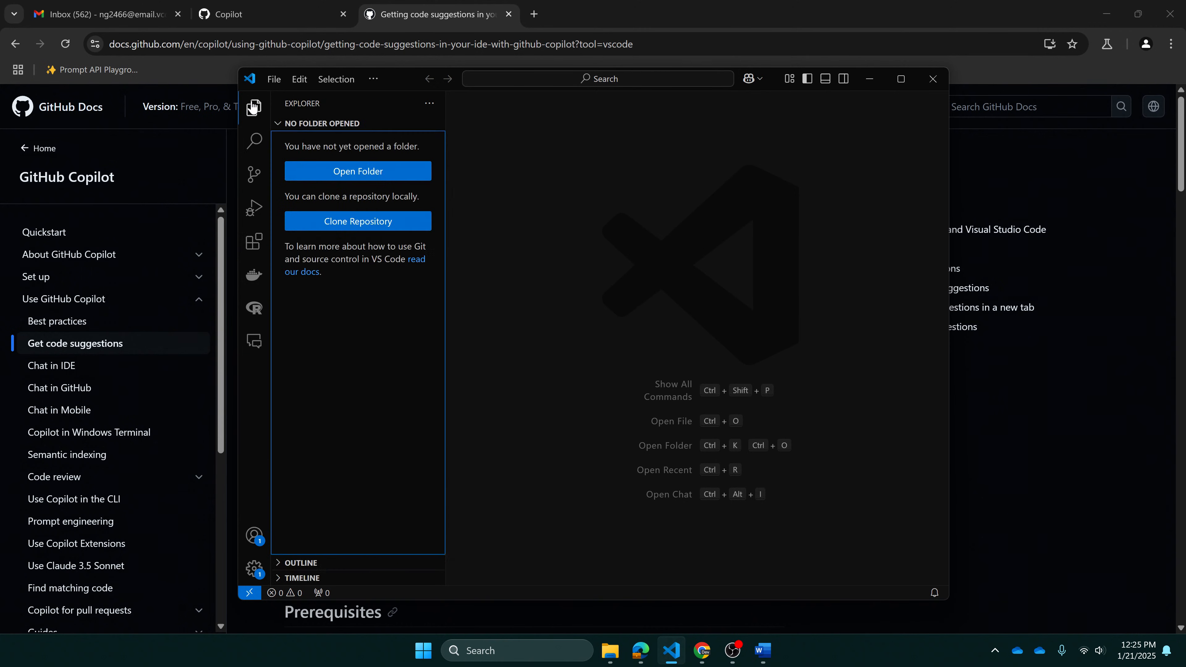
pyautogui.click(255, 248)
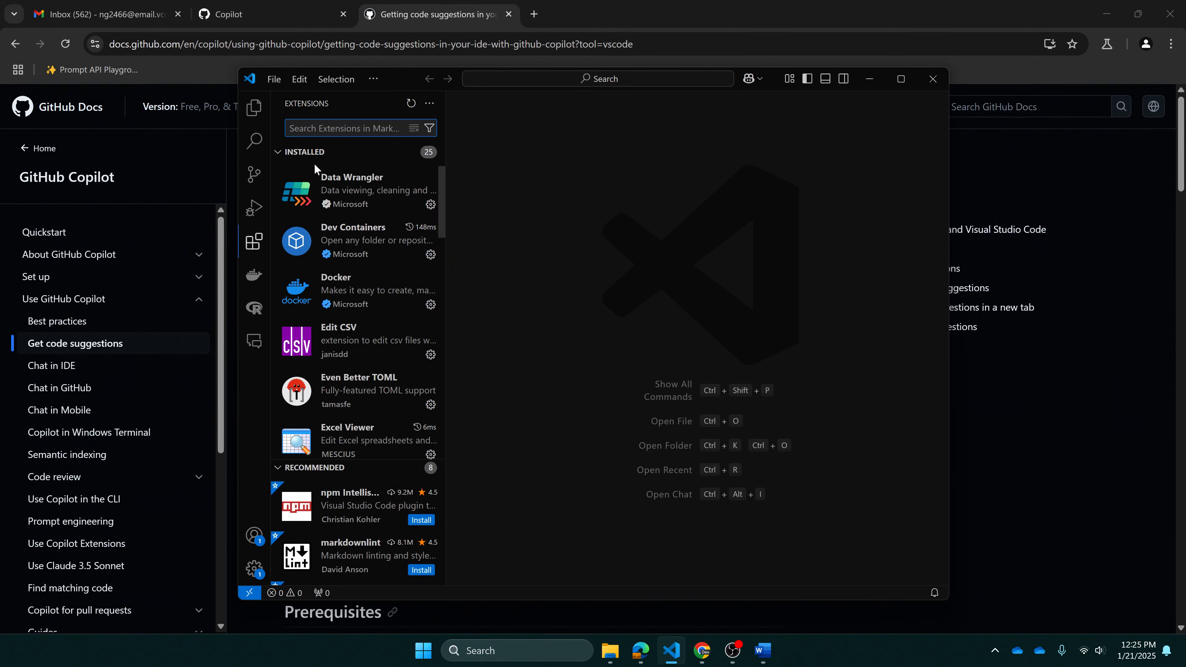
# Search extensions for 'cofilot', widen the sidebar, and install GitHub Copilot
pyautogui.write('co')
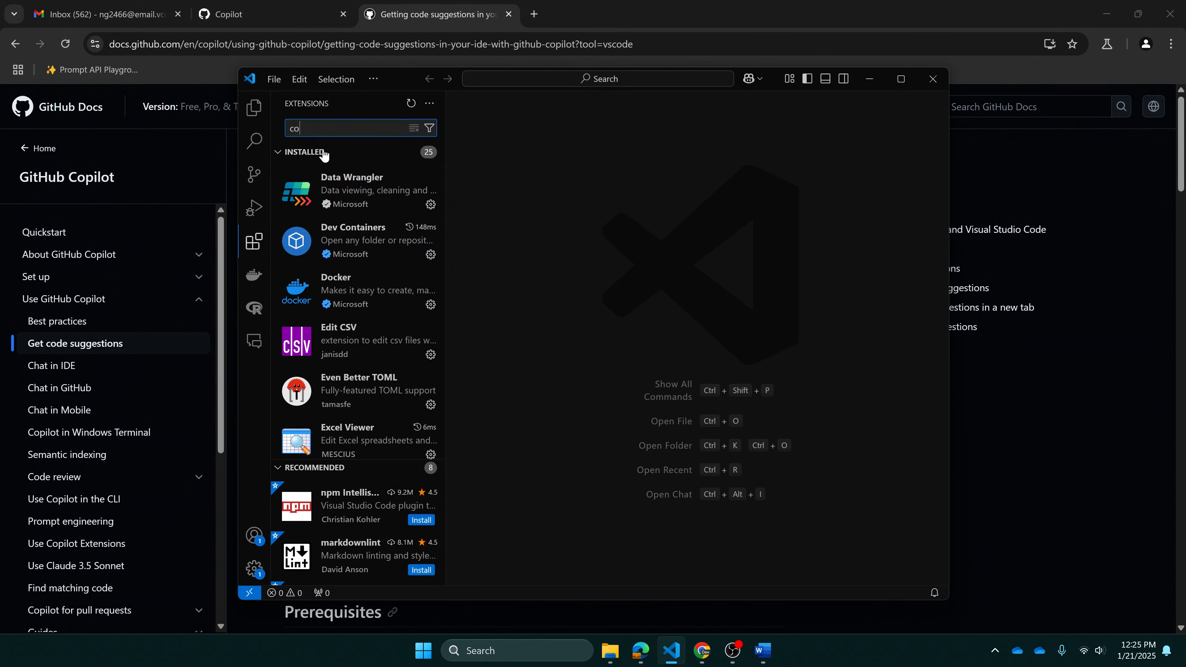
pyautogui.write('filot')
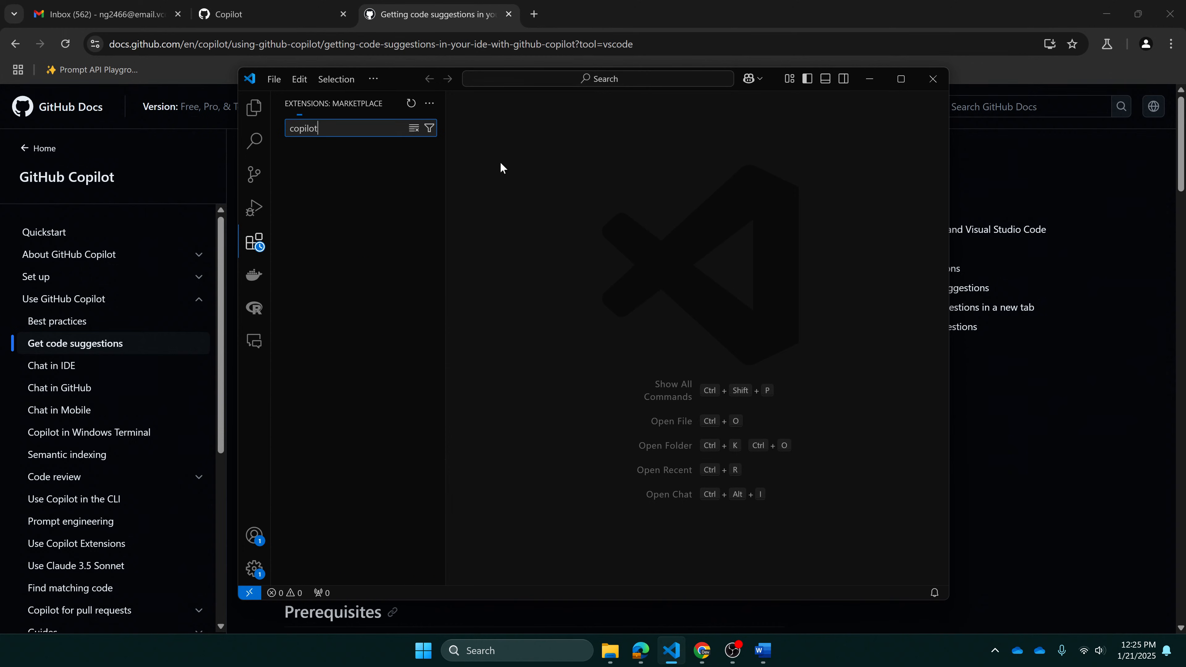
pyautogui.click(444, 181)
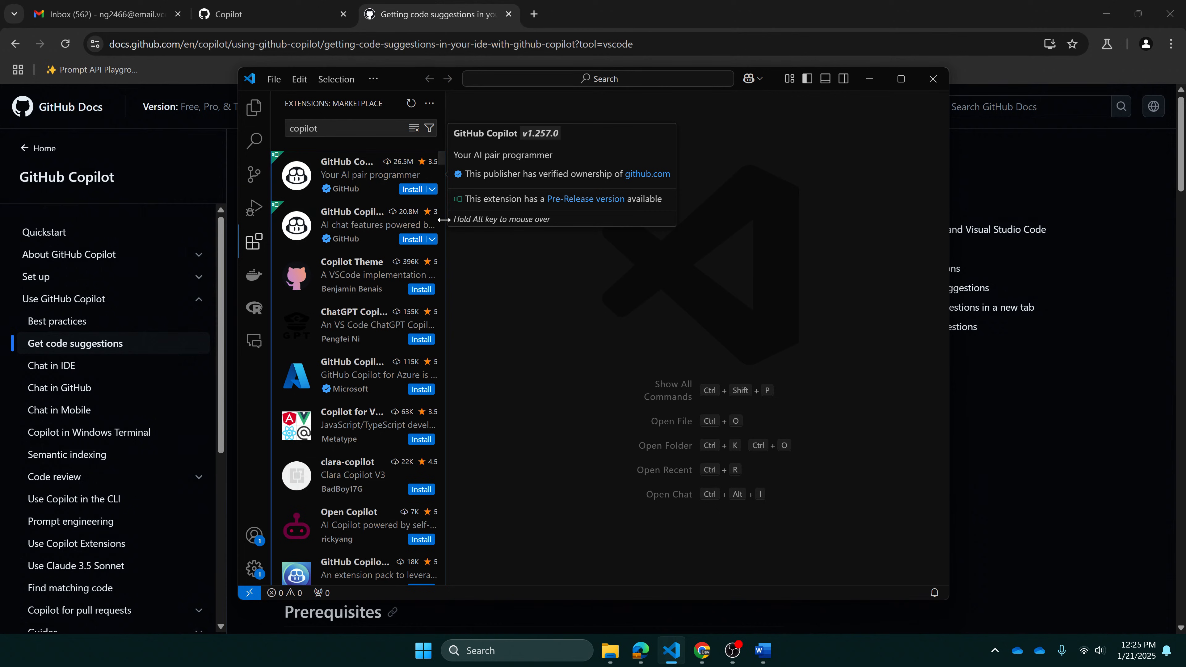
pyautogui.moveTo(444, 243); pyautogui.dragTo(513, 236)
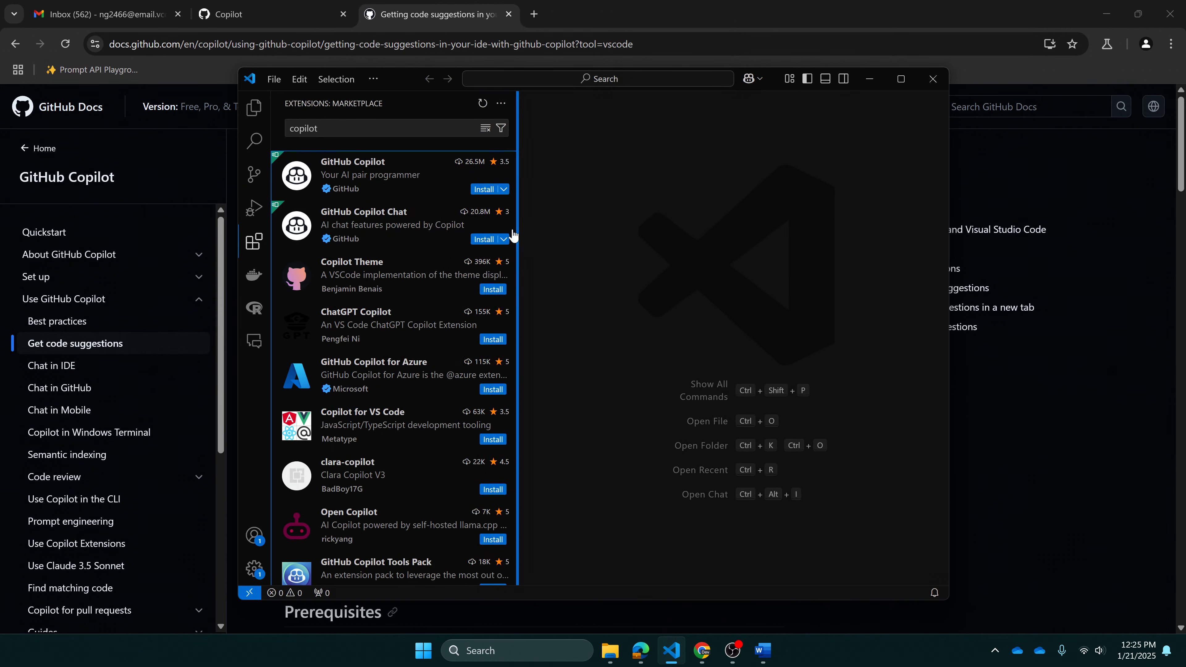
pyautogui.click(479, 190)
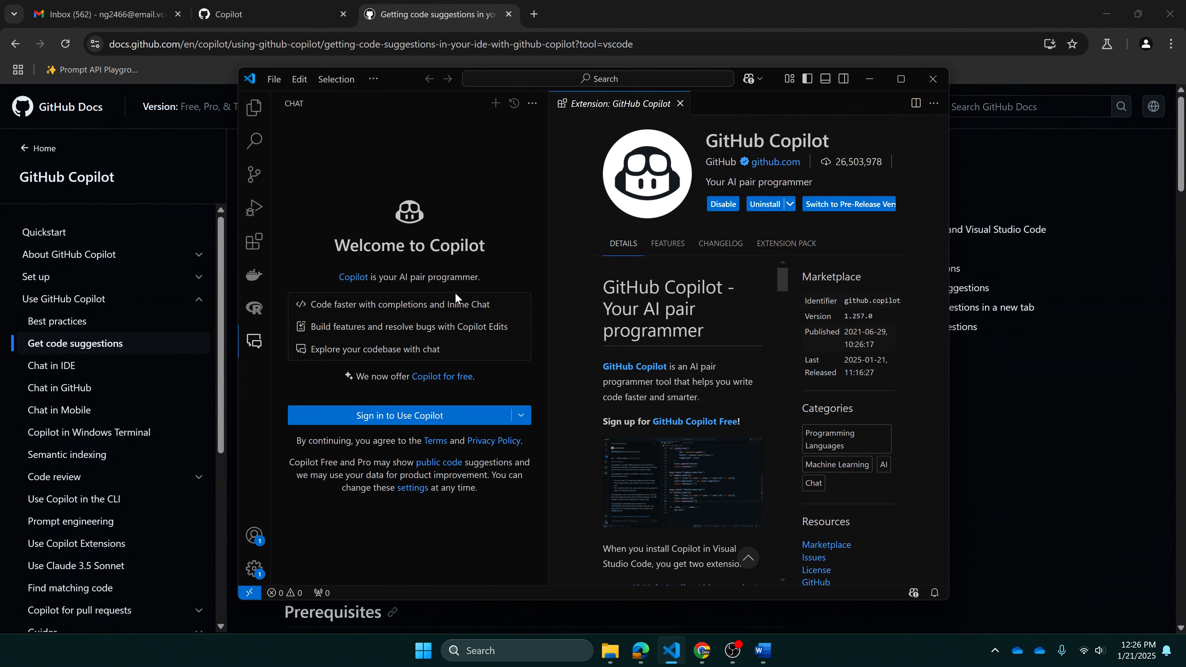
# Sign in for Copilot, authorize Visual-Studio-Code on GitHub, and let Chrome open Visual Studio Code
pyautogui.click(398, 423)
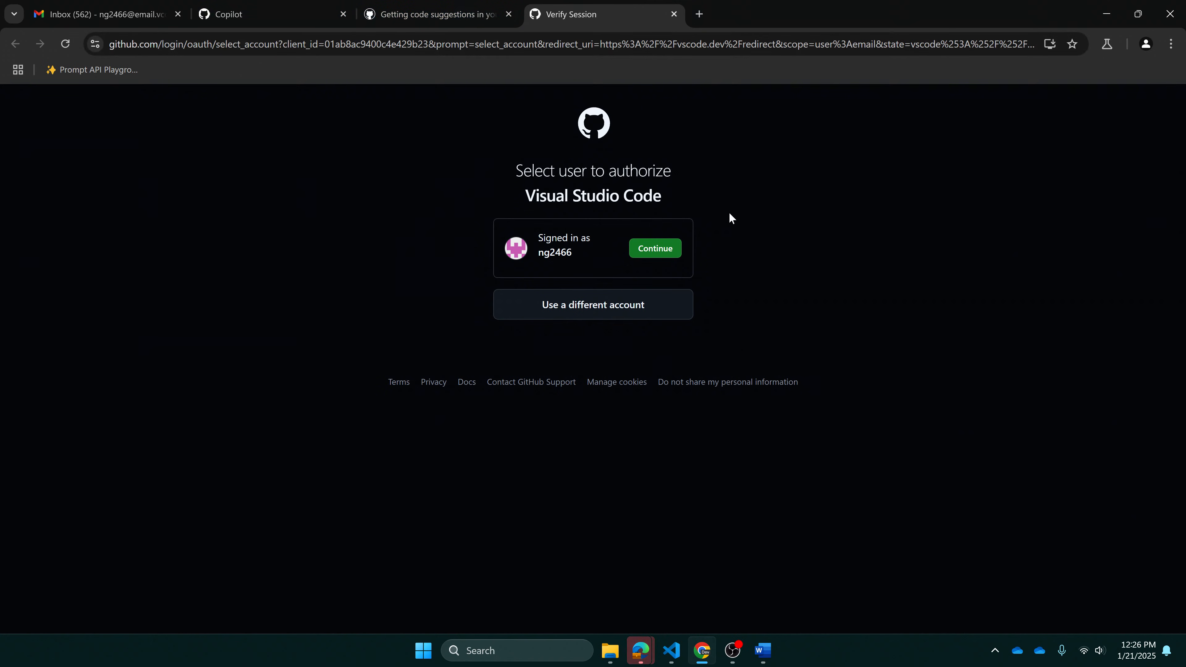
pyautogui.click(651, 249)
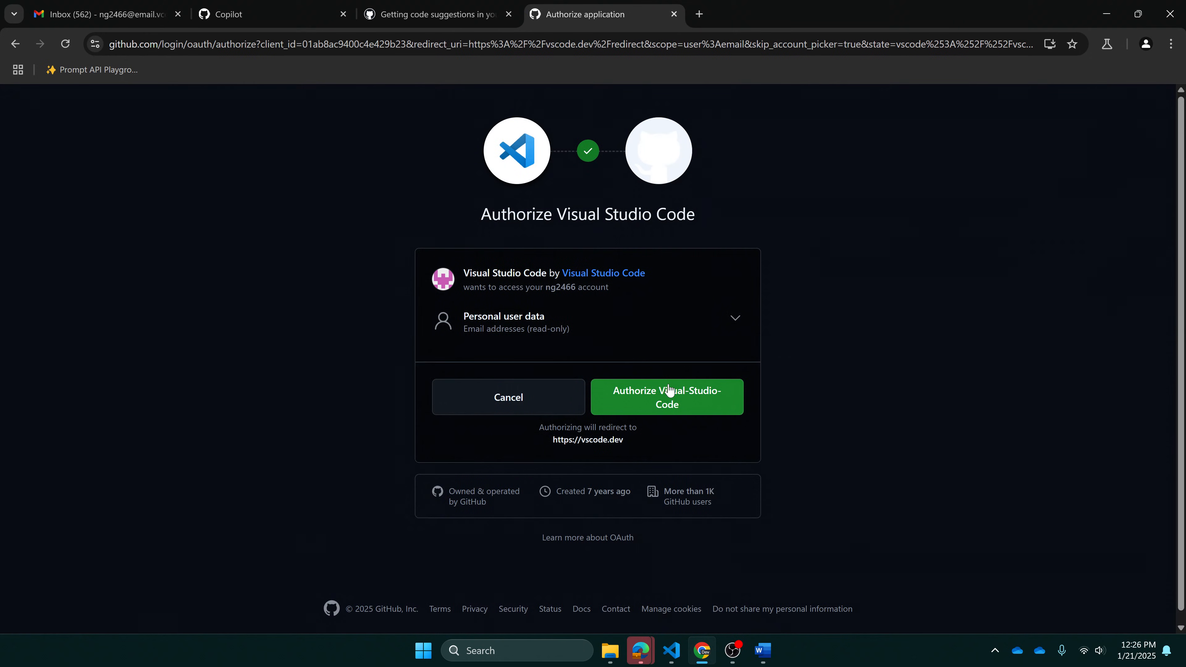
pyautogui.click(666, 415)
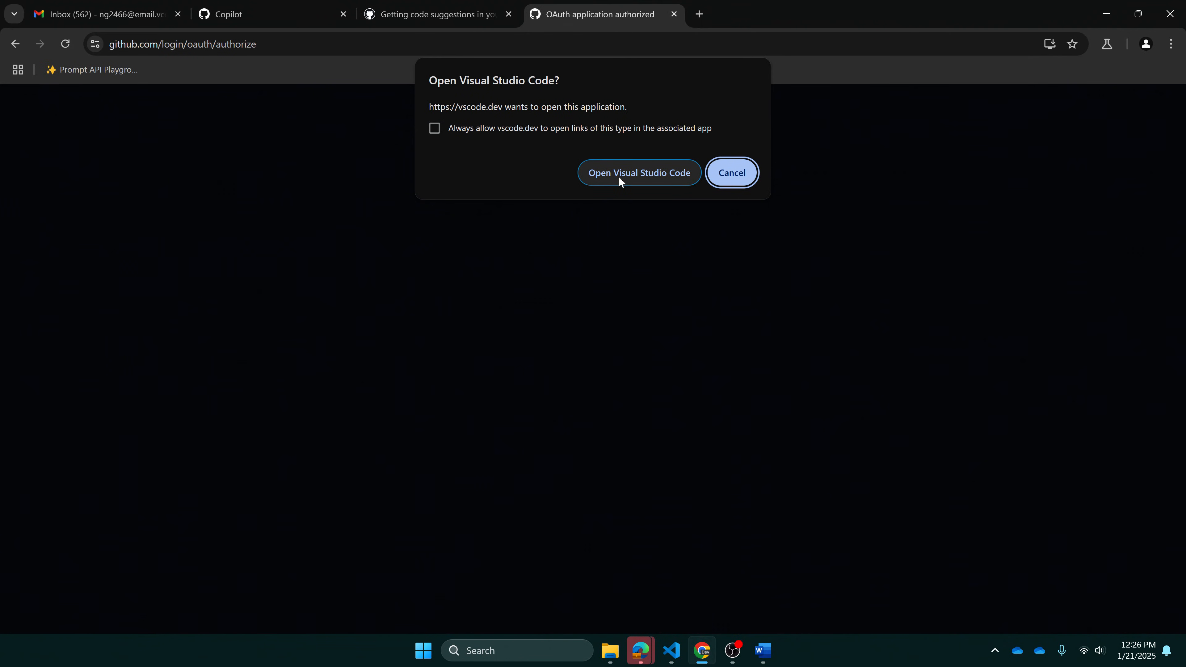
pyautogui.click(612, 182)
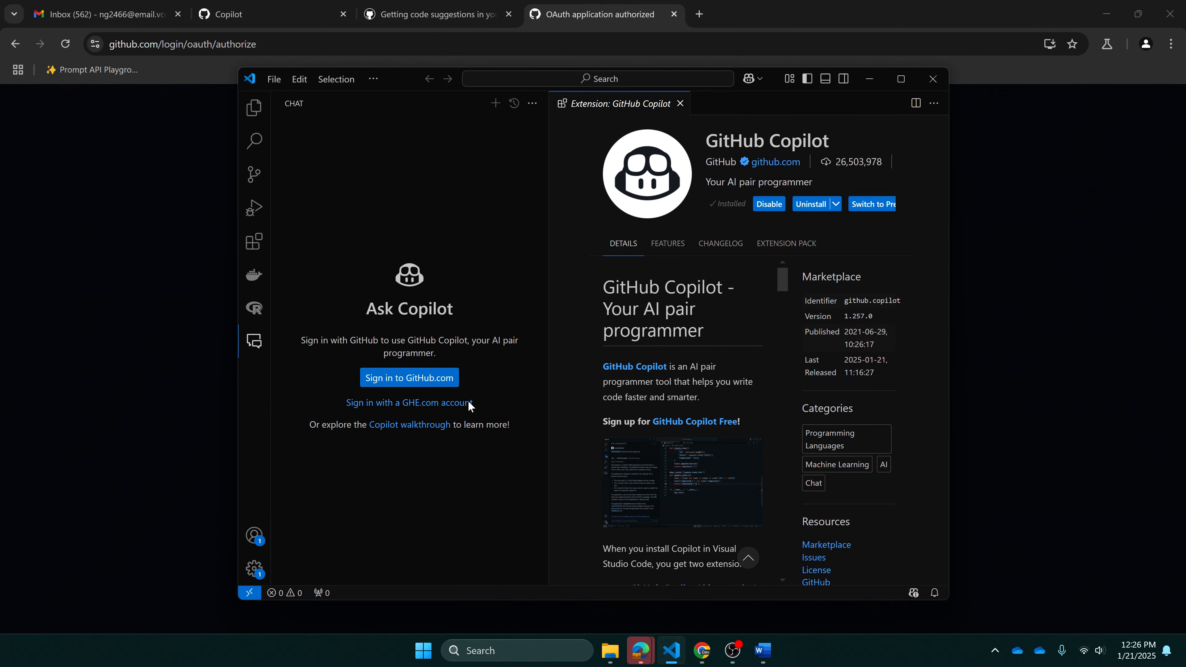
# Sign Copilot Chat in to GitHub.com, allow it, and return the authorization to Visual Studio Code
pyautogui.click(407, 379)
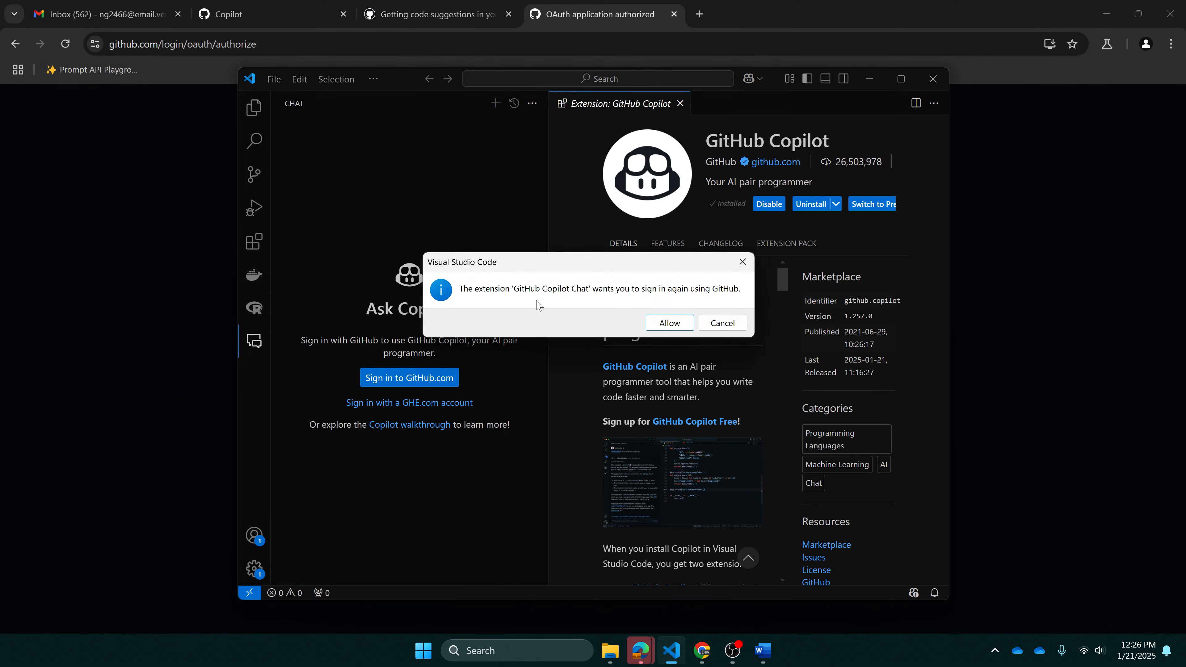
pyautogui.click(671, 323)
pyautogui.click(659, 252)
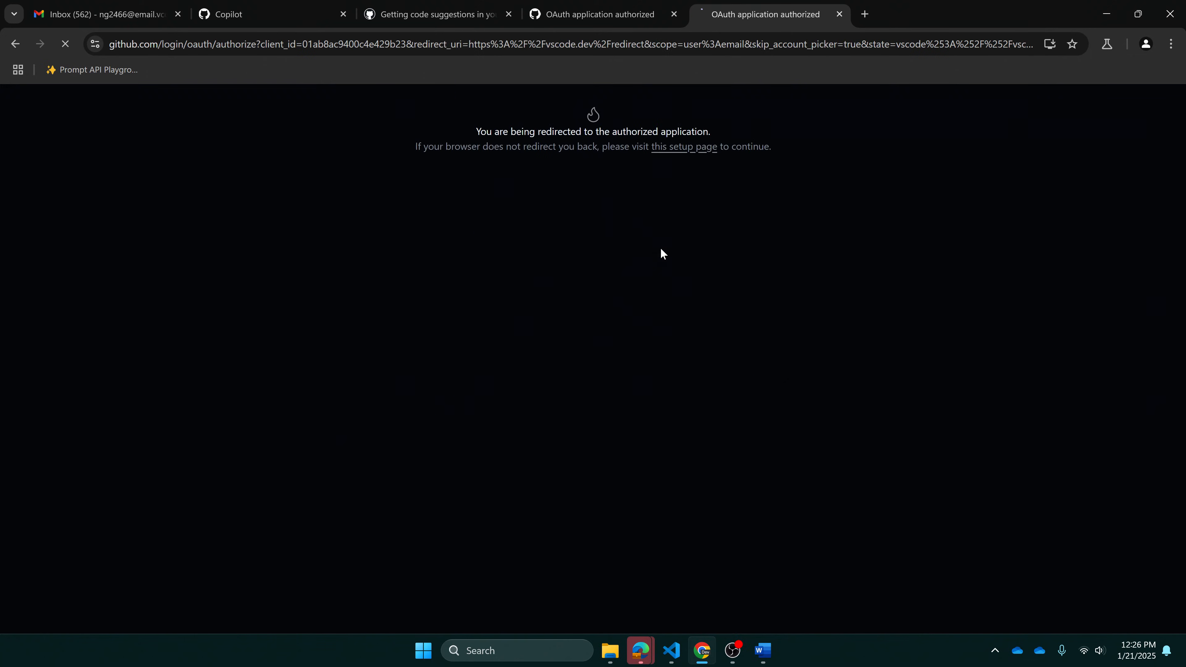
pyautogui.click(636, 176)
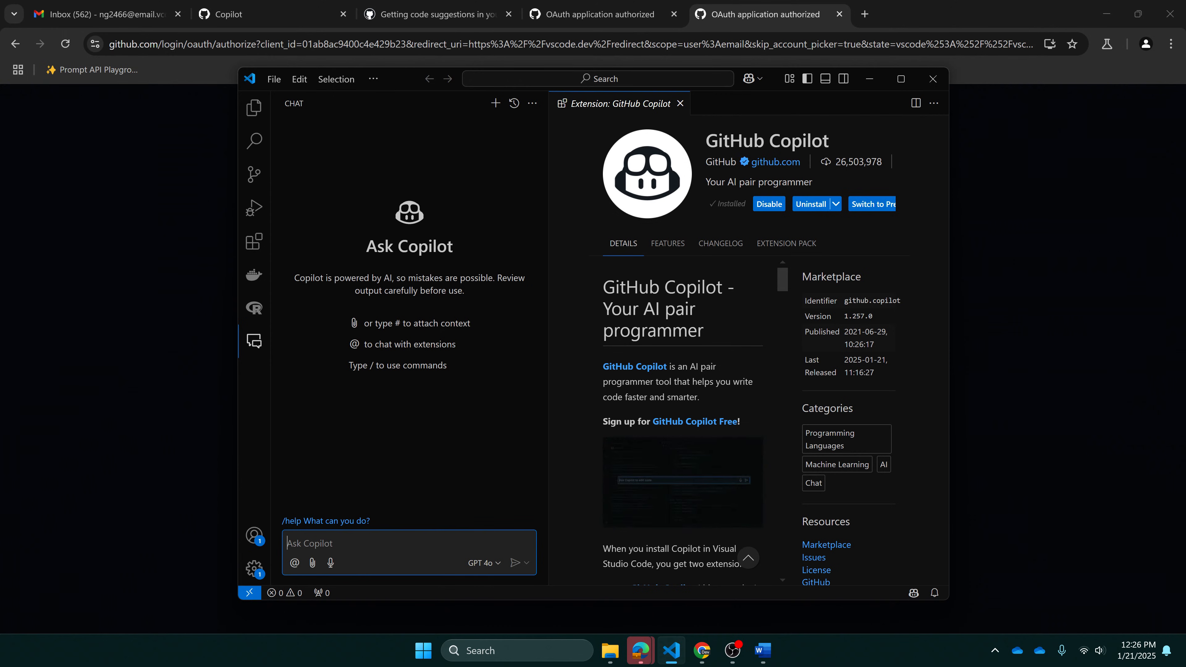
# Ask Copilot 'which version of react obviates the need for forwardRef' and copy the question text
pyautogui.write('which ve')
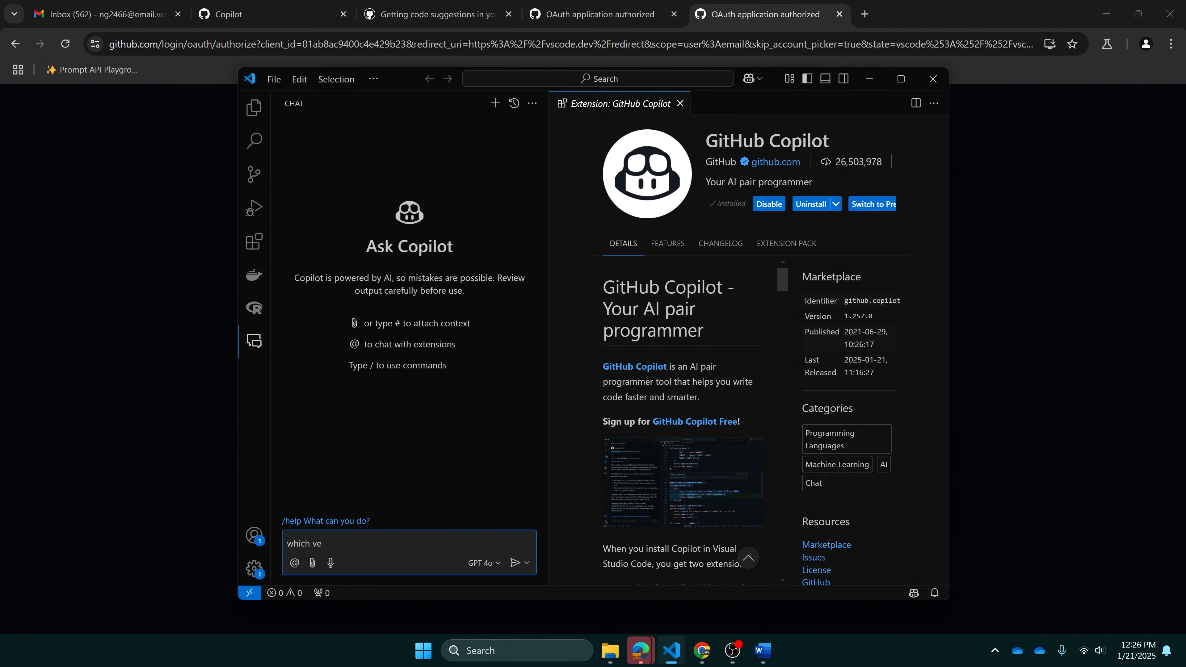
pyautogui.write('rsion of ')
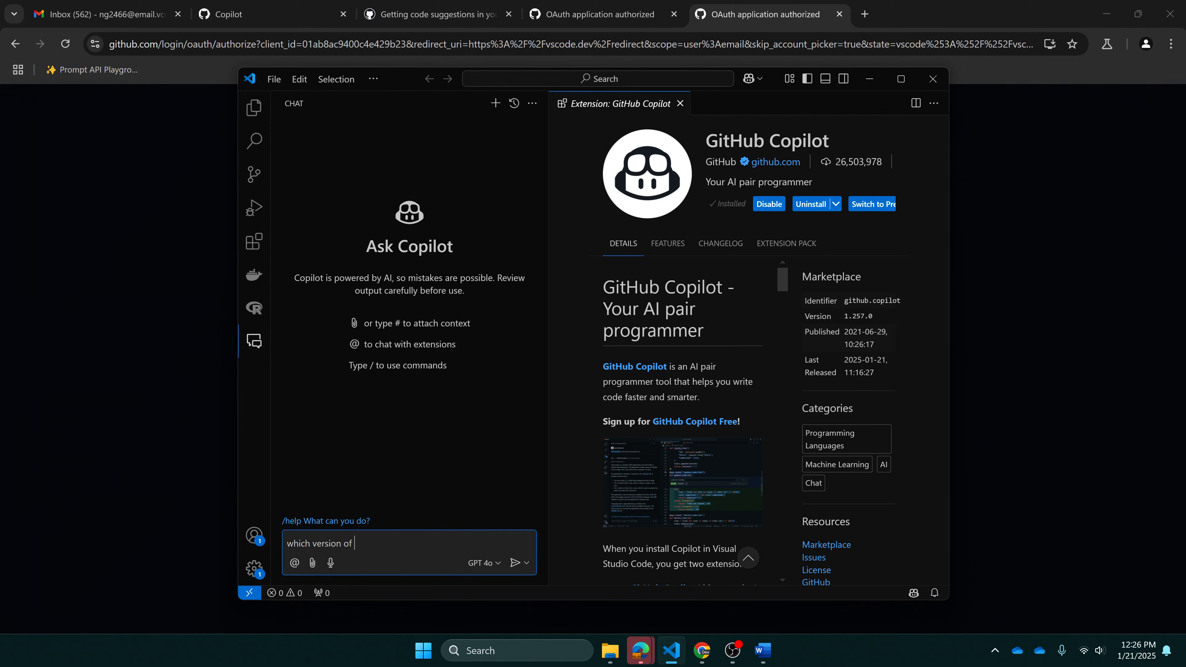
pyautogui.write('react ob')
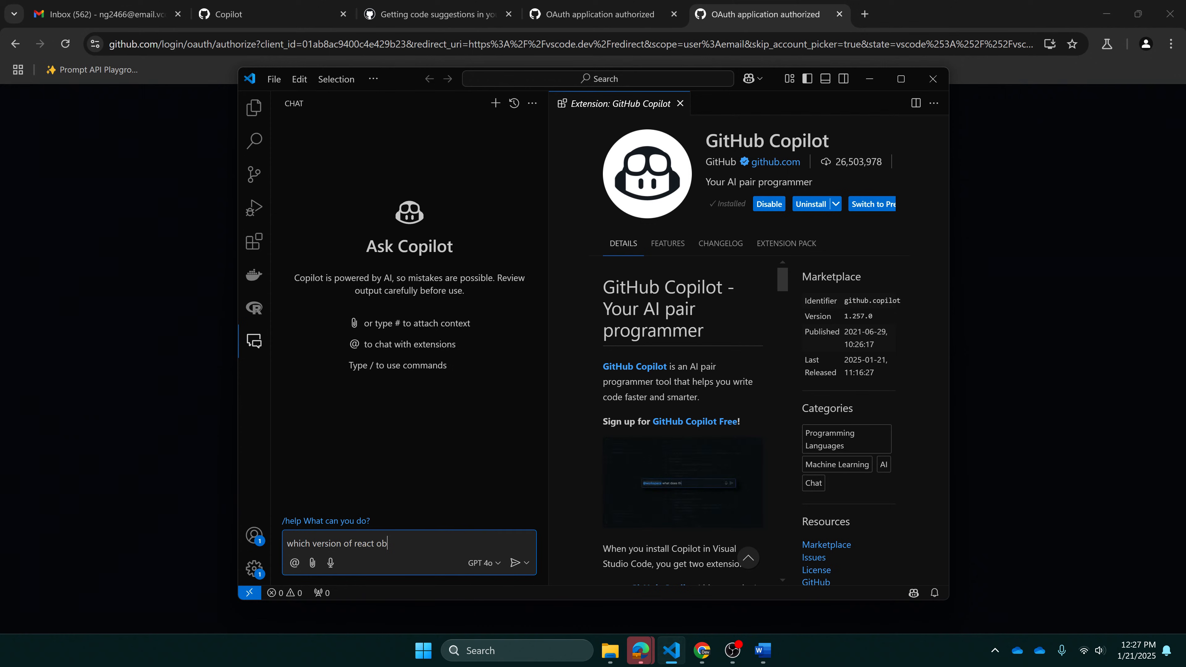
pyautogui.write('viates the need for forwardRef')
pyautogui.press('Return')
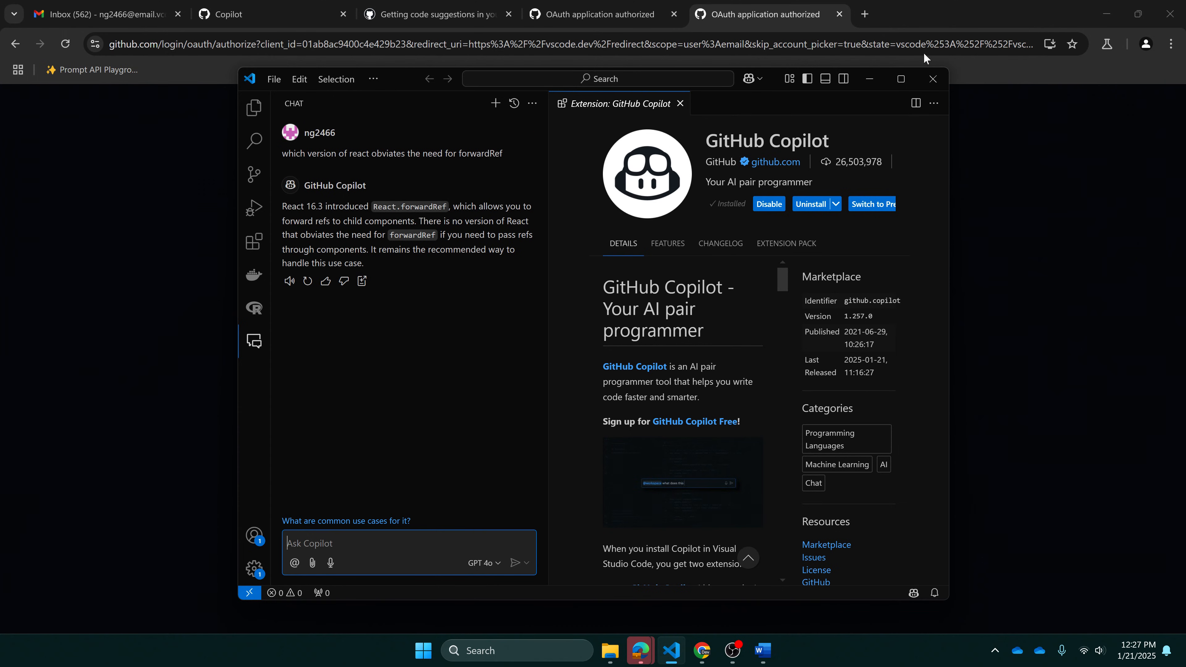
pyautogui.moveTo(510, 159); pyautogui.dragTo(287, 154)
pyautogui.hotkey('ctrl', 'c')
# Paste the copied forwardRef question into a new Chrome tab and search Google for it
pyautogui.click(865, 14)
pyautogui.hotkey('ctrl', 'v')
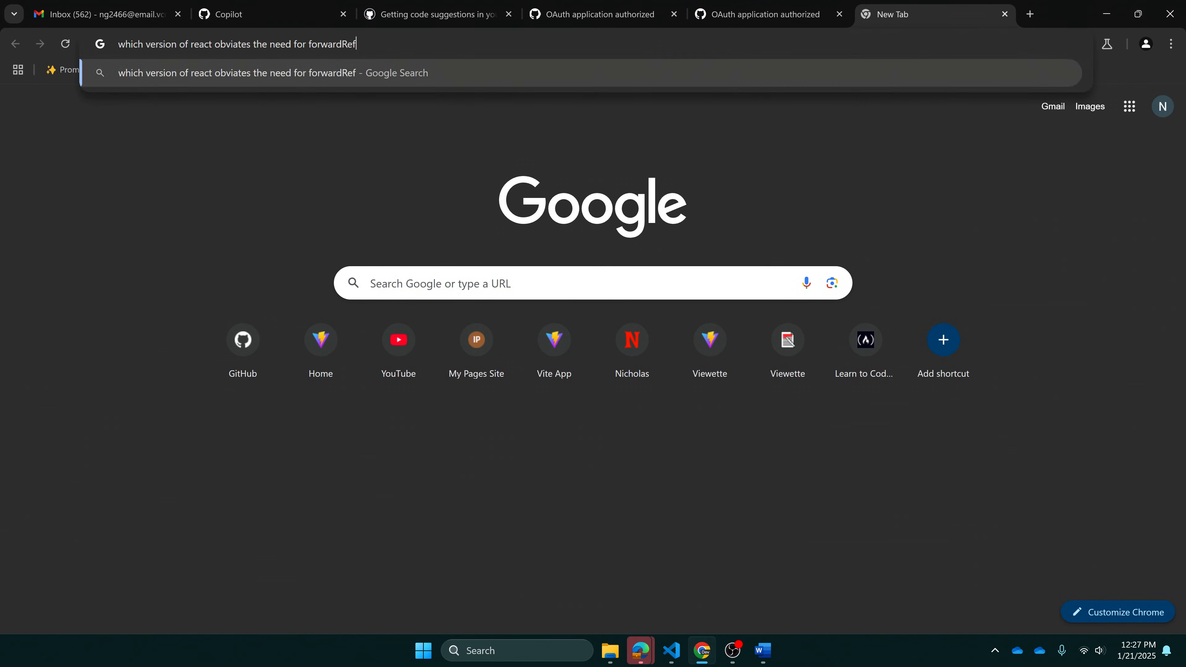
pyautogui.press('Return')
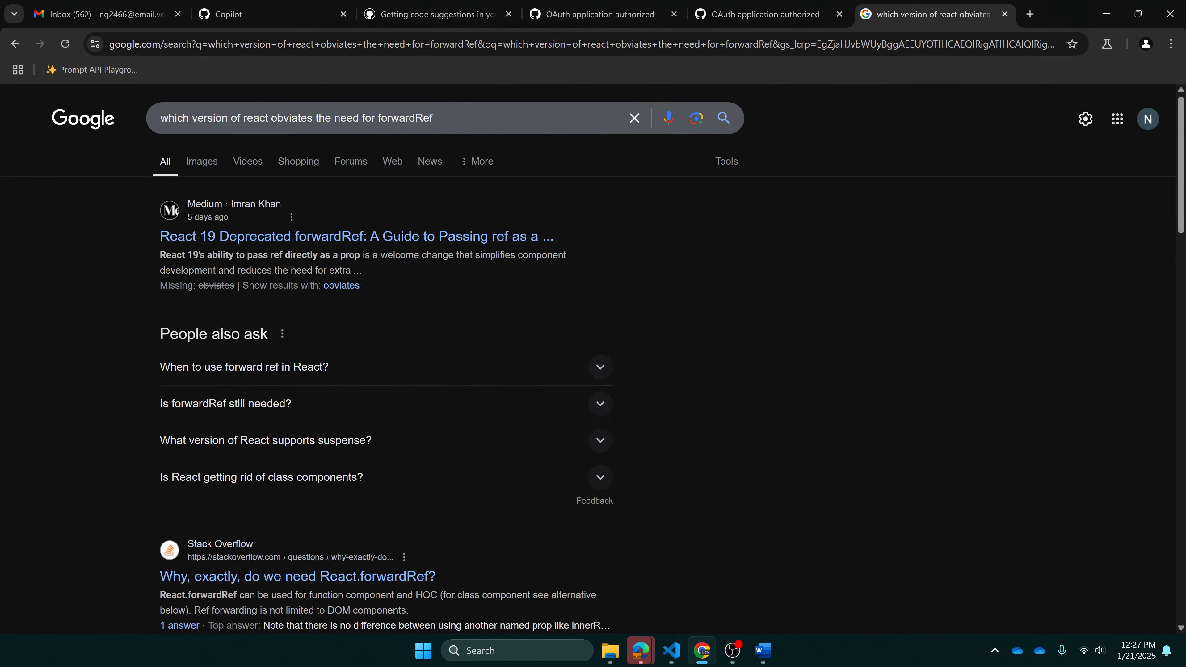
pyautogui.scroll(-5, 383, 221)
pyautogui.scroll(5, 373, 262)
pyautogui.tripleClick(405, 118)
pyautogui.click(877, 206)
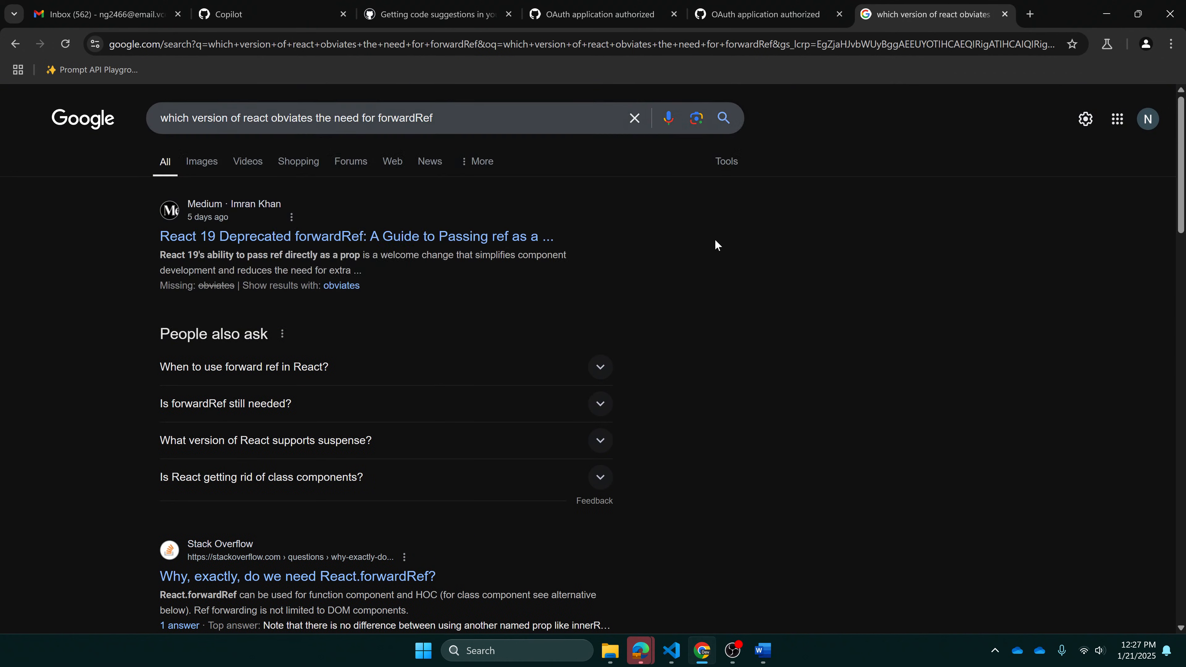
pyautogui.scroll(-3, 317, 244)
pyautogui.scroll(3, 318, 244)
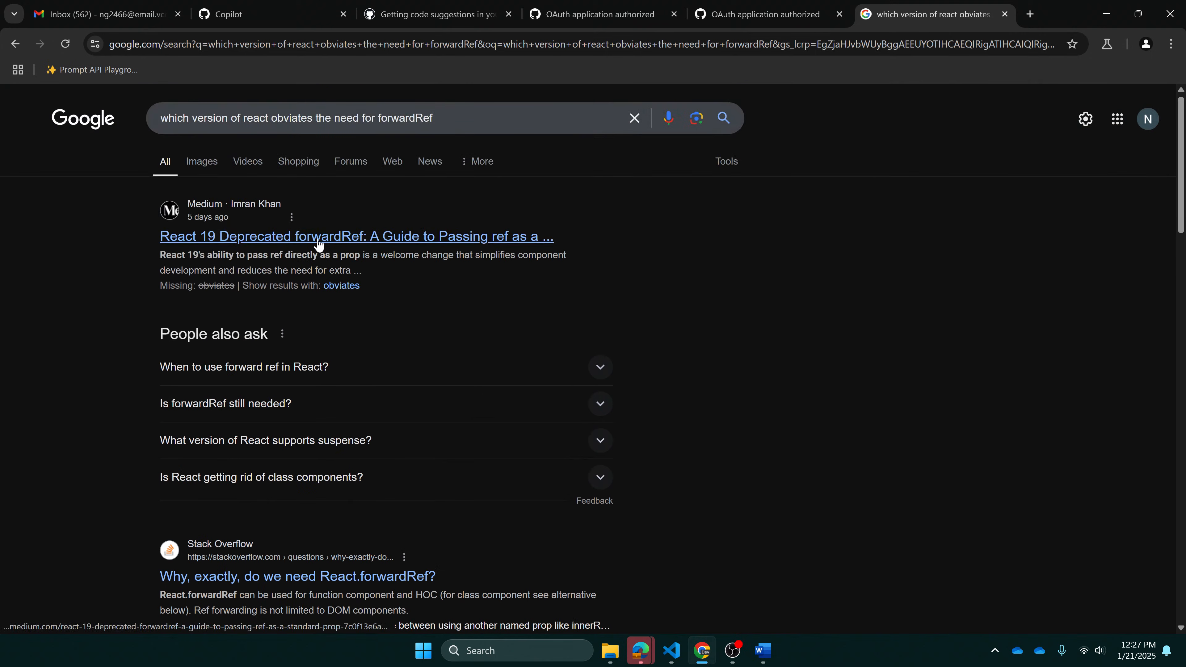
# Open the Medium article on React 19 forwardRef, dismiss the sign-up popup, and read its code examples
pyautogui.click(384, 235)
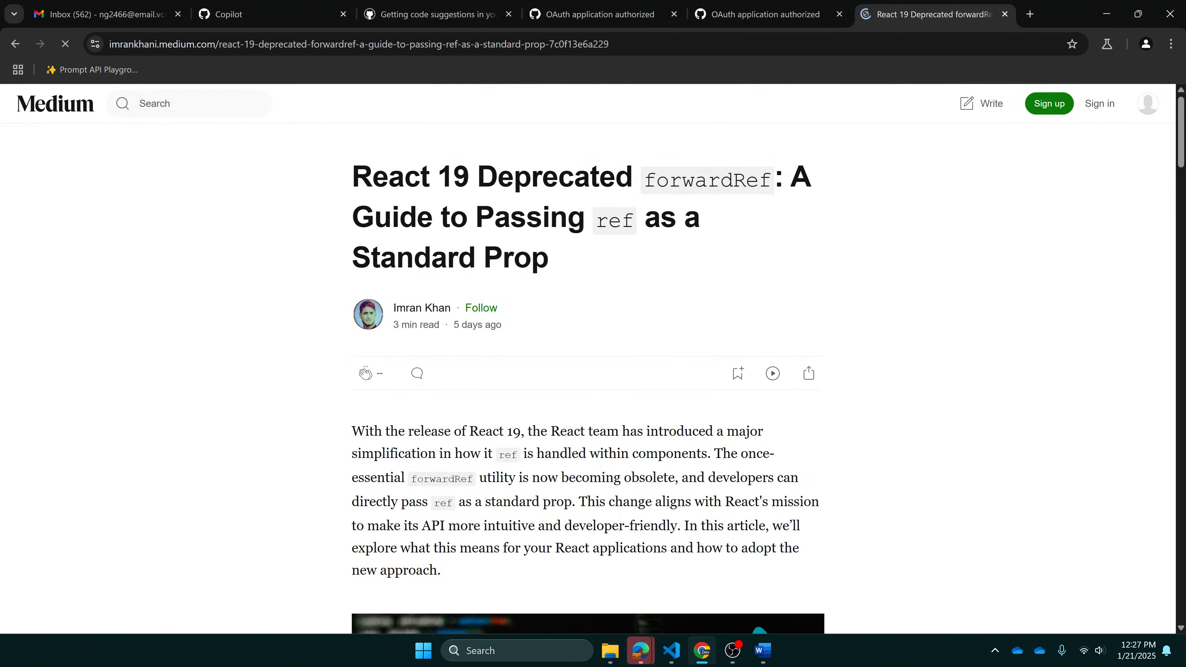
pyautogui.click(1154, 344)
pyautogui.moveTo(351, 178); pyautogui.dragTo(756, 264)
pyautogui.click(802, 239)
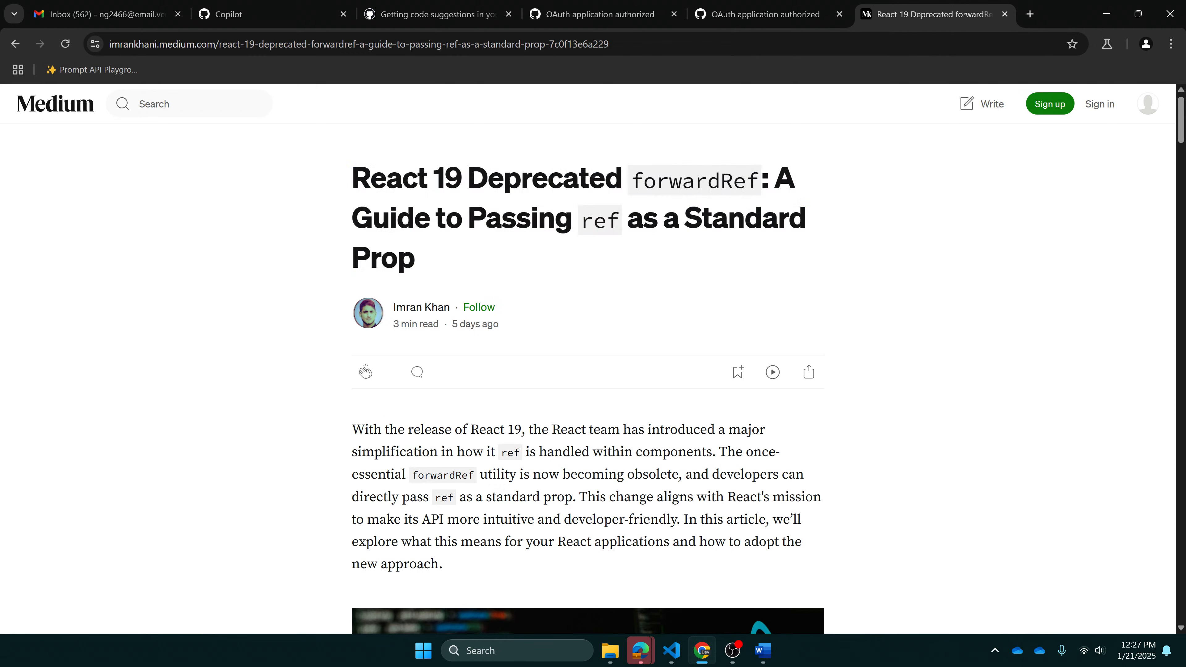
pyautogui.scroll(-15, 547, 336)
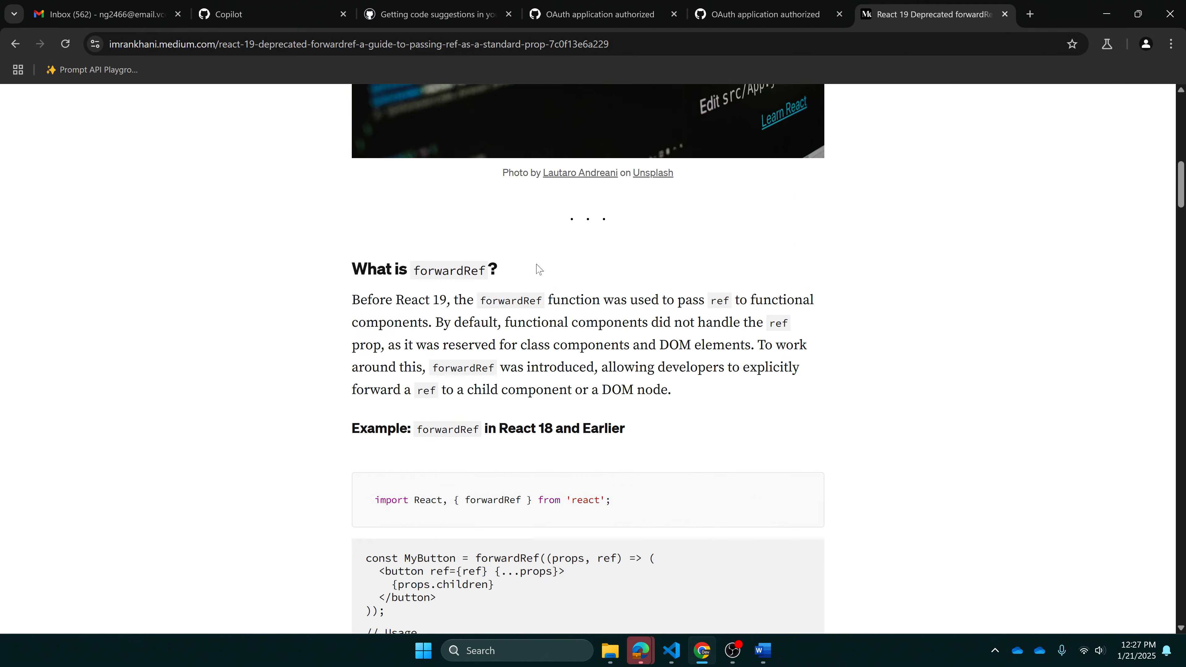
pyautogui.moveTo(467, 362); pyautogui.dragTo(366, 281)
pyautogui.doubleClick(513, 279)
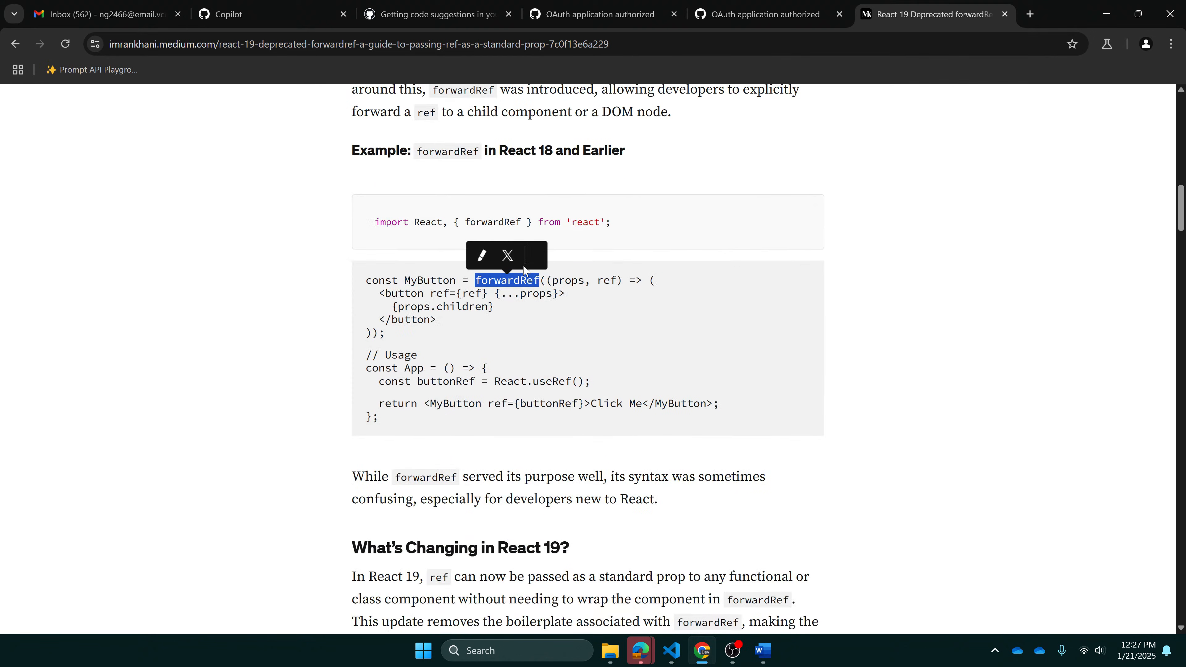
pyautogui.scroll(-7, 522, 270)
pyautogui.moveTo(498, 365)
pyautogui.mouseDown()
pyautogui.moveTo(448, 365)
pyautogui.moveTo(492, 365)
pyautogui.mouseUp()
pyautogui.click(694, 330)
pyautogui.click(715, 11)
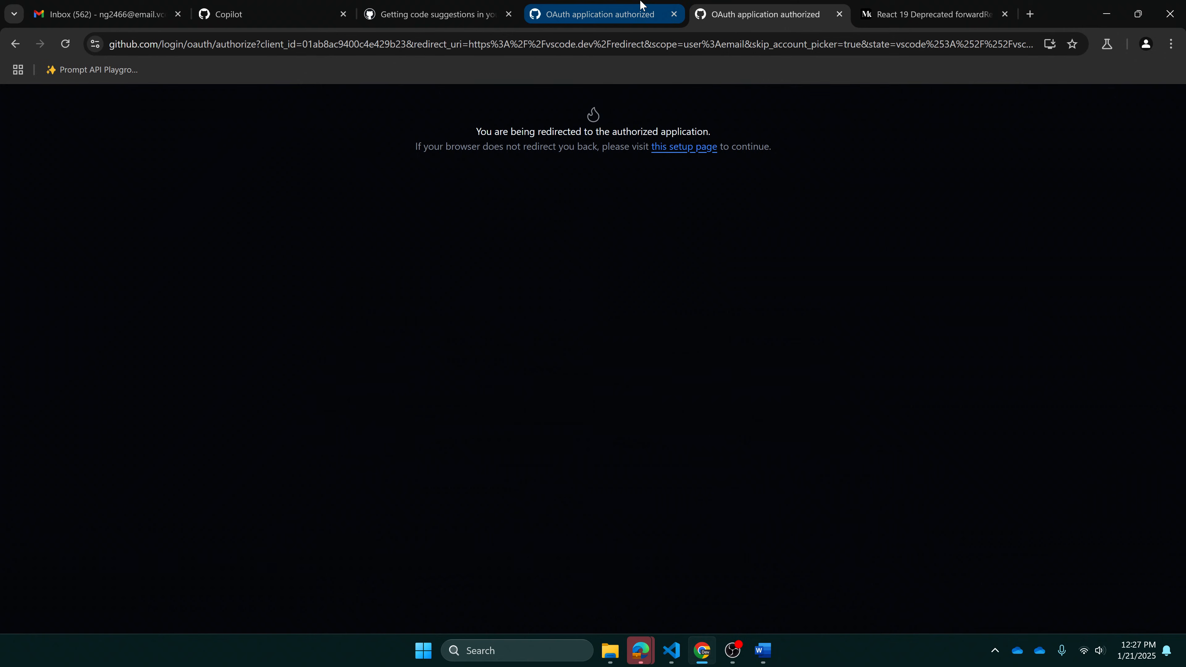
pyautogui.click(926, 14)
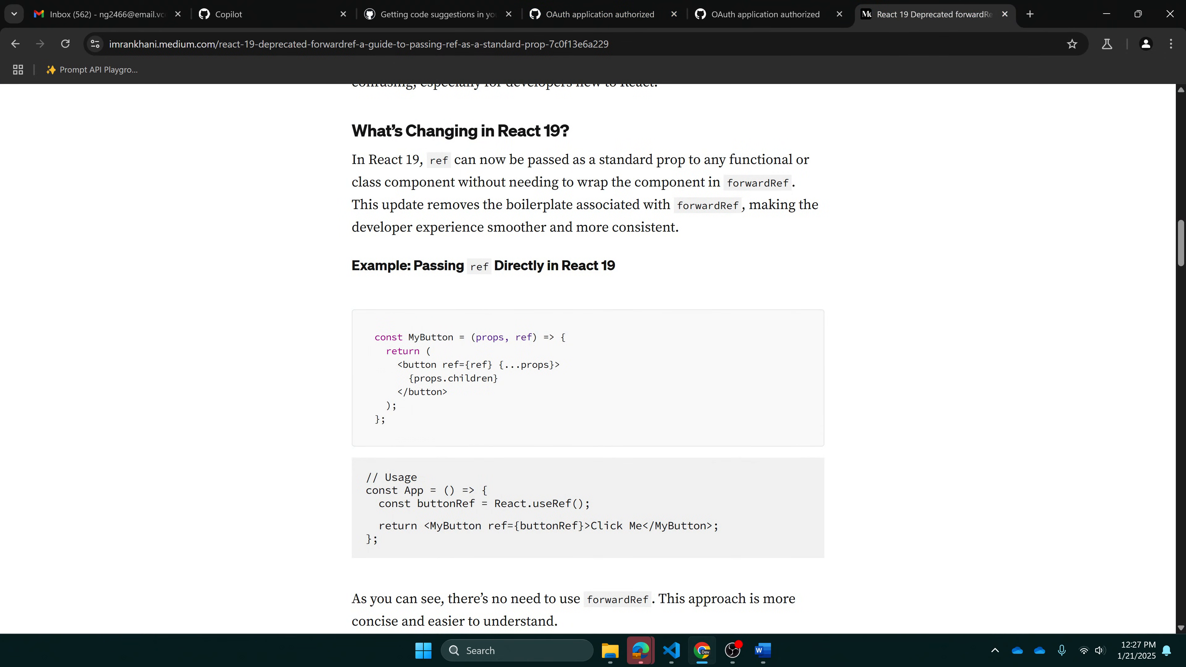
# Maximize Visual Studio Code, widen the Copilot chat to read its answer, then return to the Chrome article
pyautogui.click(1103, 8)
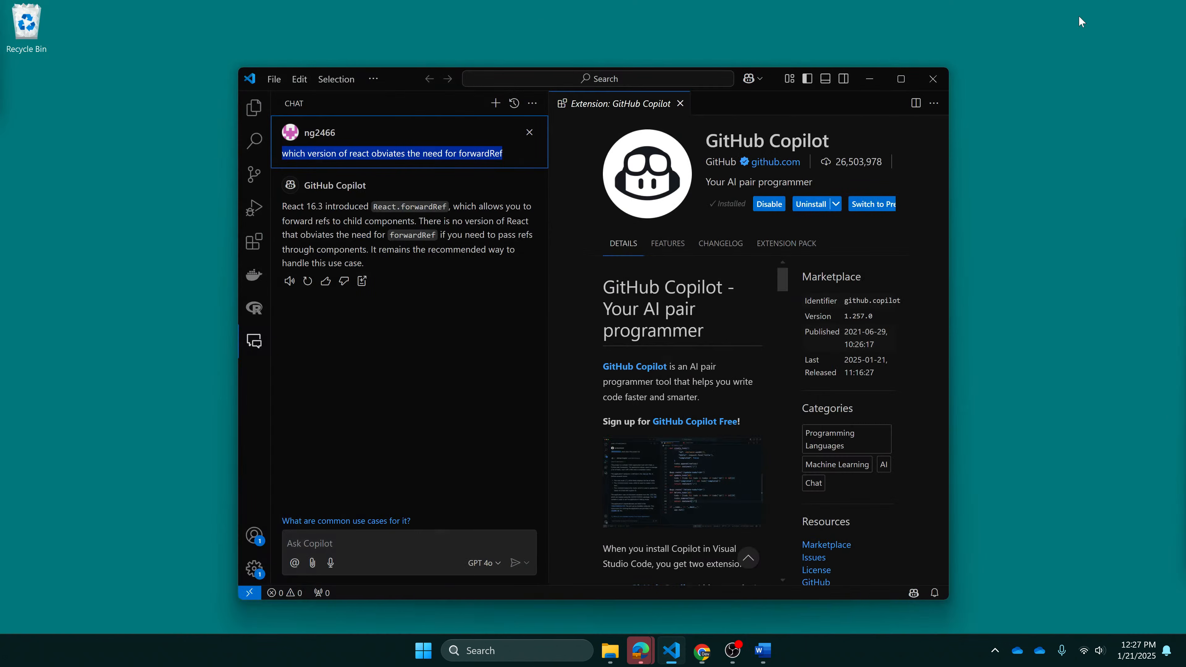
pyautogui.click(912, 78)
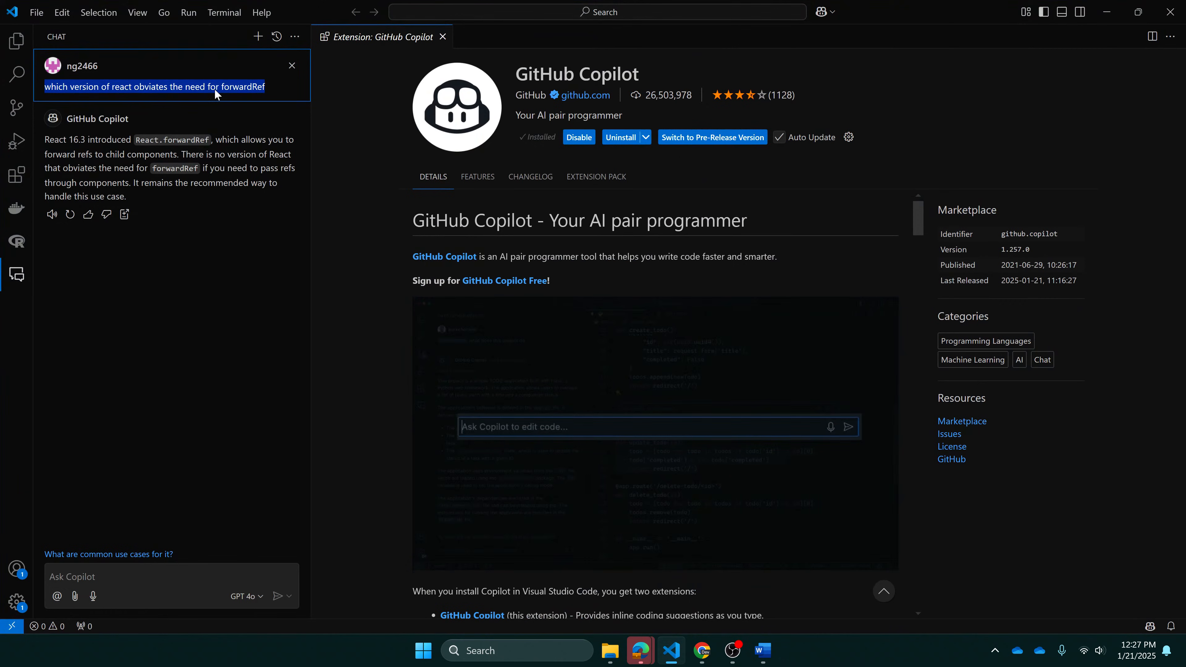
pyautogui.moveTo(311, 121); pyautogui.dragTo(358, 122)
pyautogui.moveTo(43, 140); pyautogui.dragTo(224, 187)
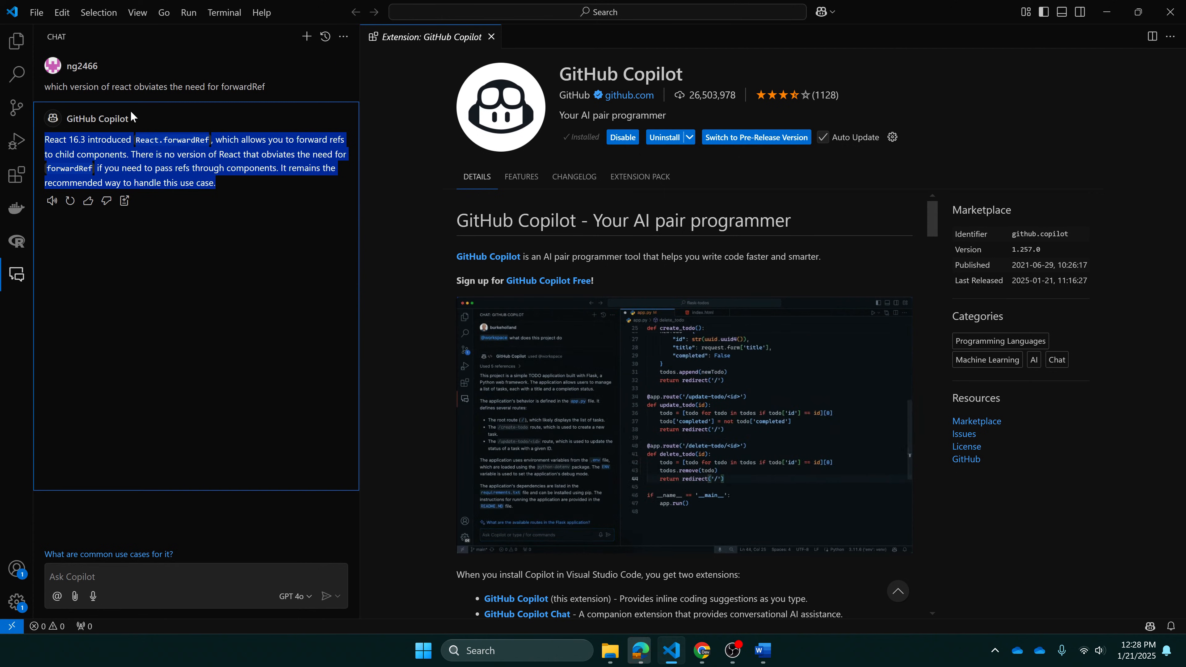
pyautogui.click(197, 85)
pyautogui.tripleClick(198, 86)
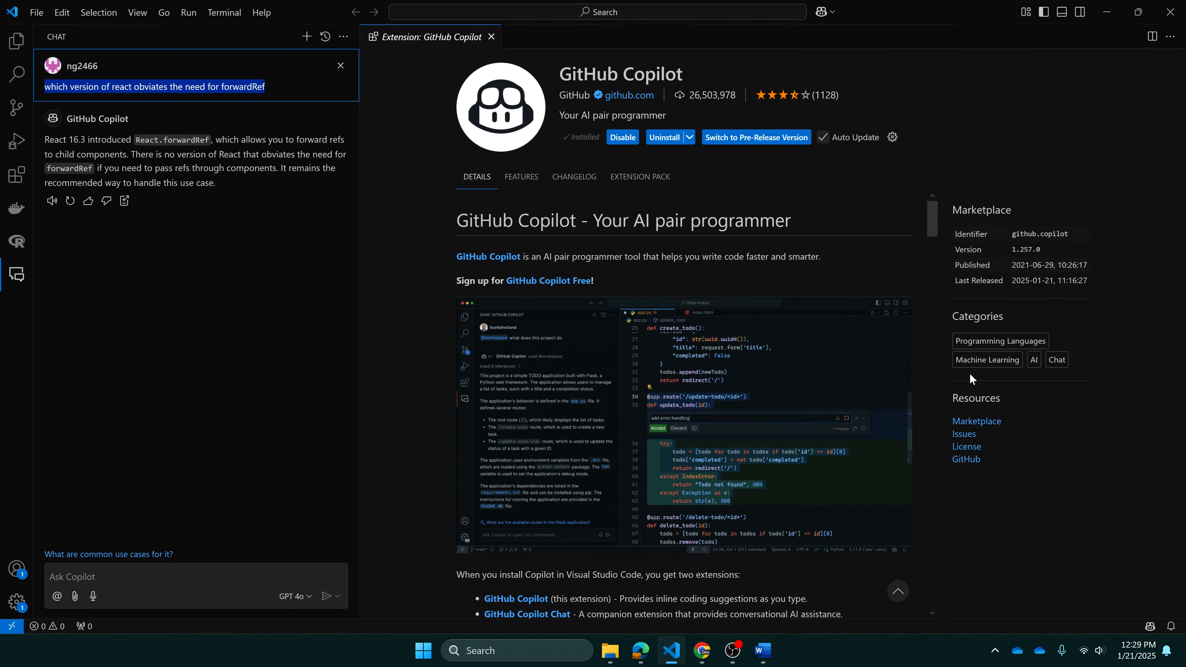
pyautogui.click(1114, 12)
pyautogui.click(698, 653)
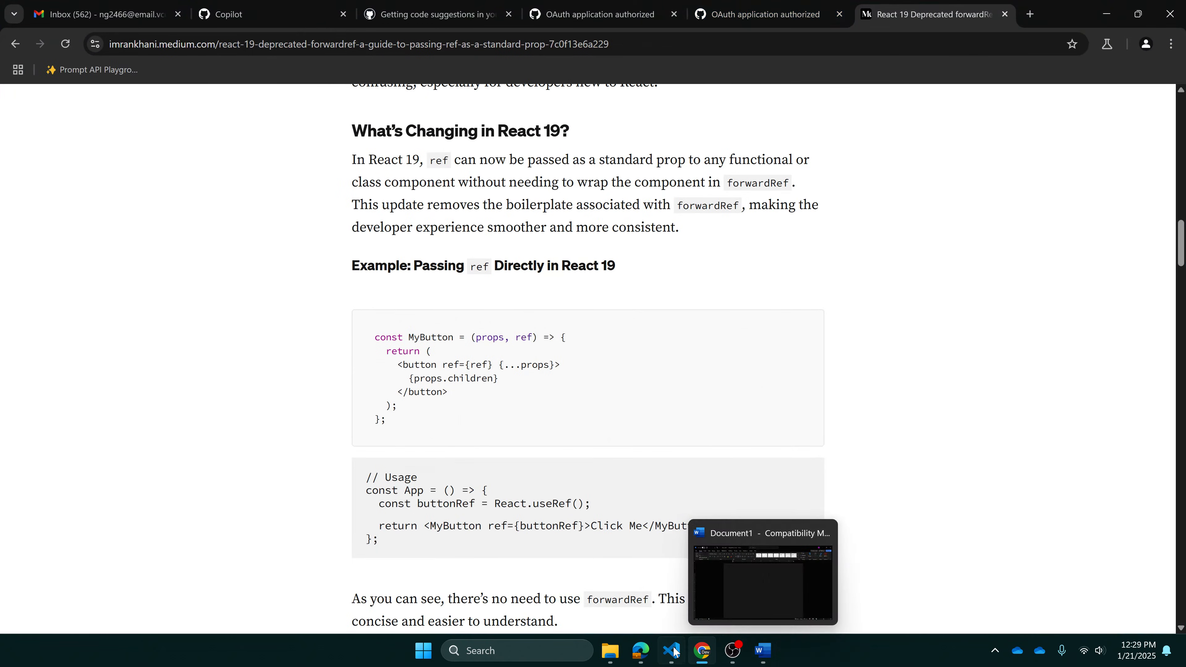
# Check the Copilot settings usage, visit the GitHub dashboard, and return to the Getting code suggestions docs
pyautogui.click(600, 14)
pyautogui.click(420, 10)
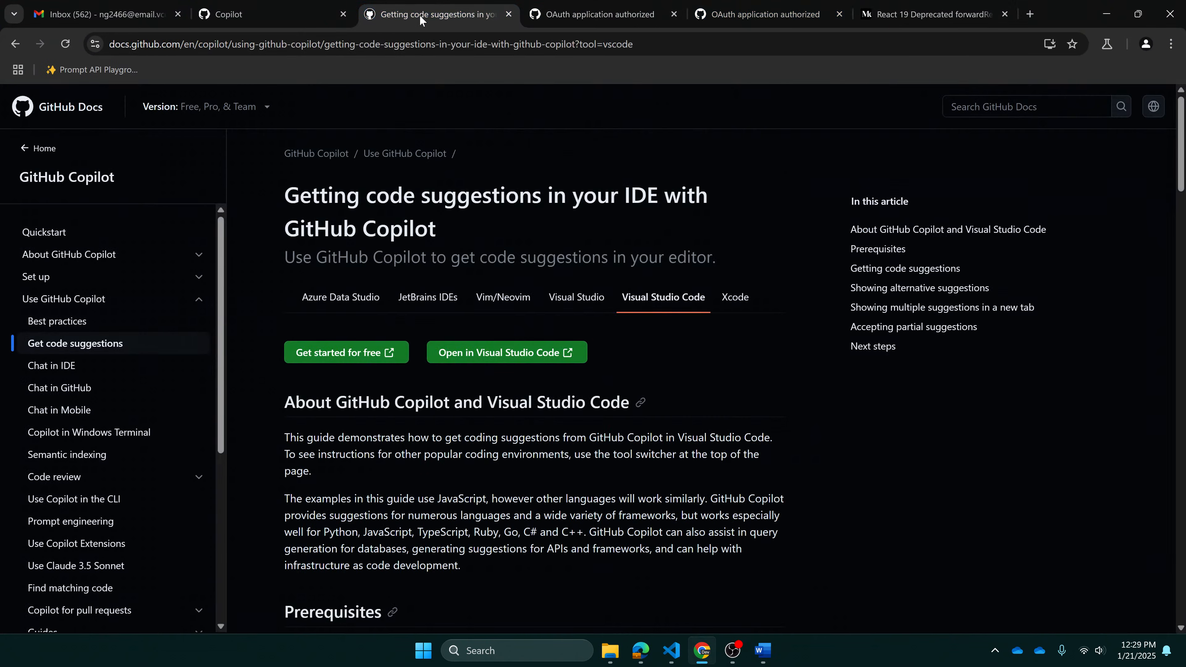
pyautogui.click(276, 19)
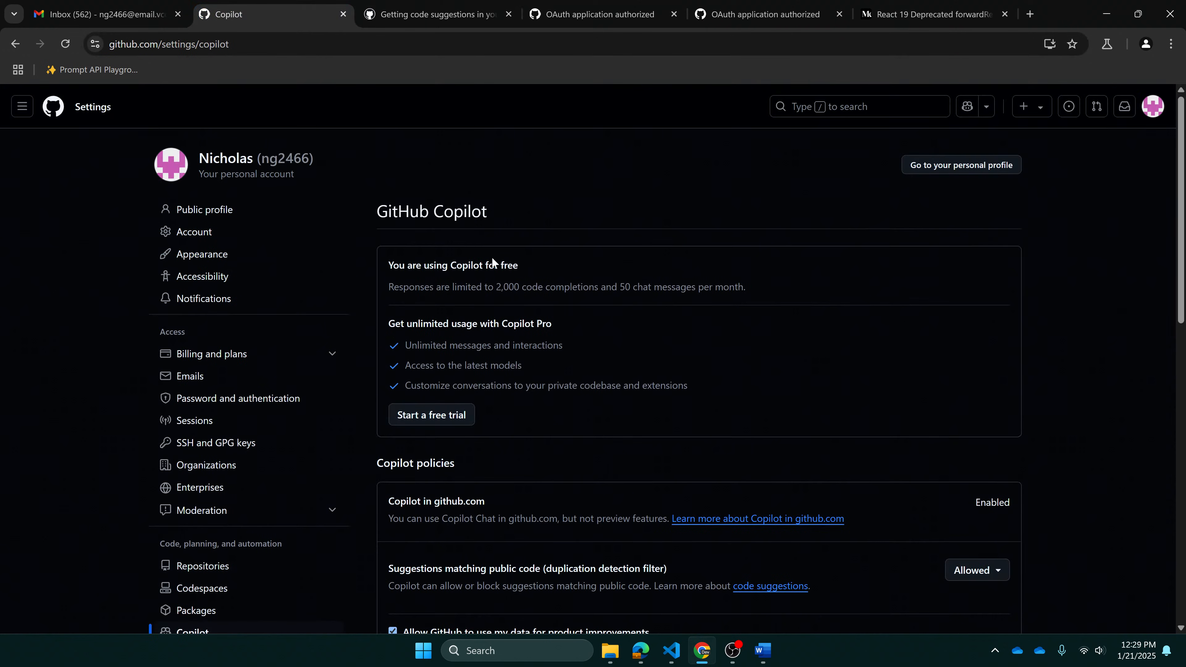
pyautogui.moveTo(552, 323); pyautogui.dragTo(501, 323)
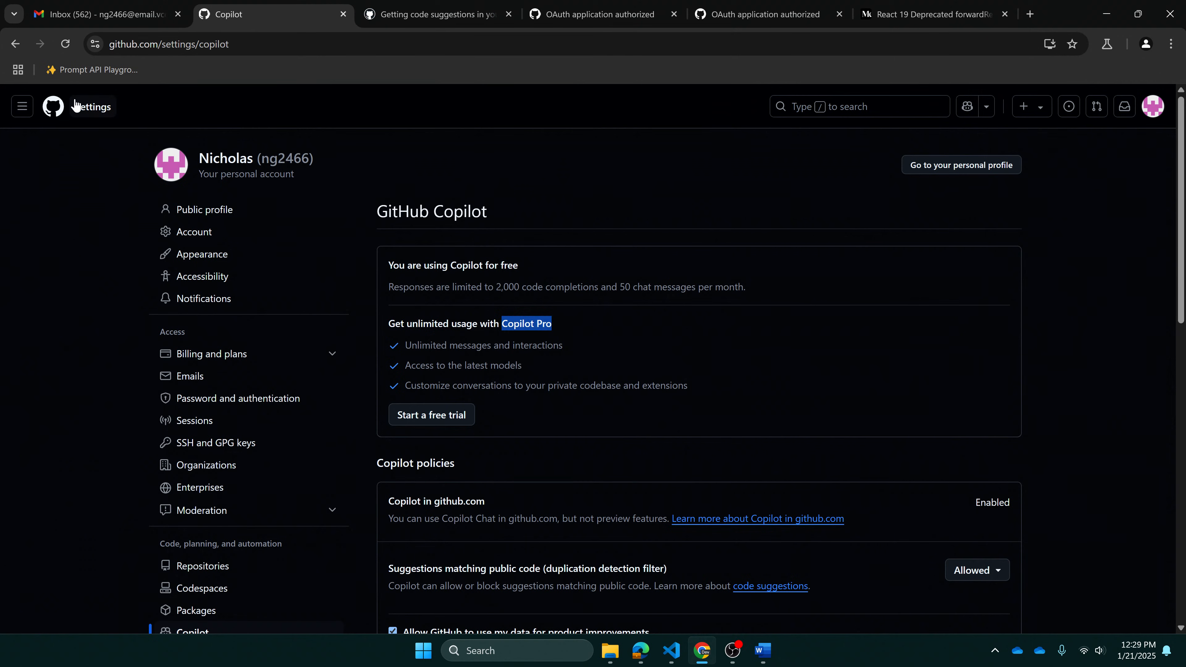
pyautogui.click(57, 110)
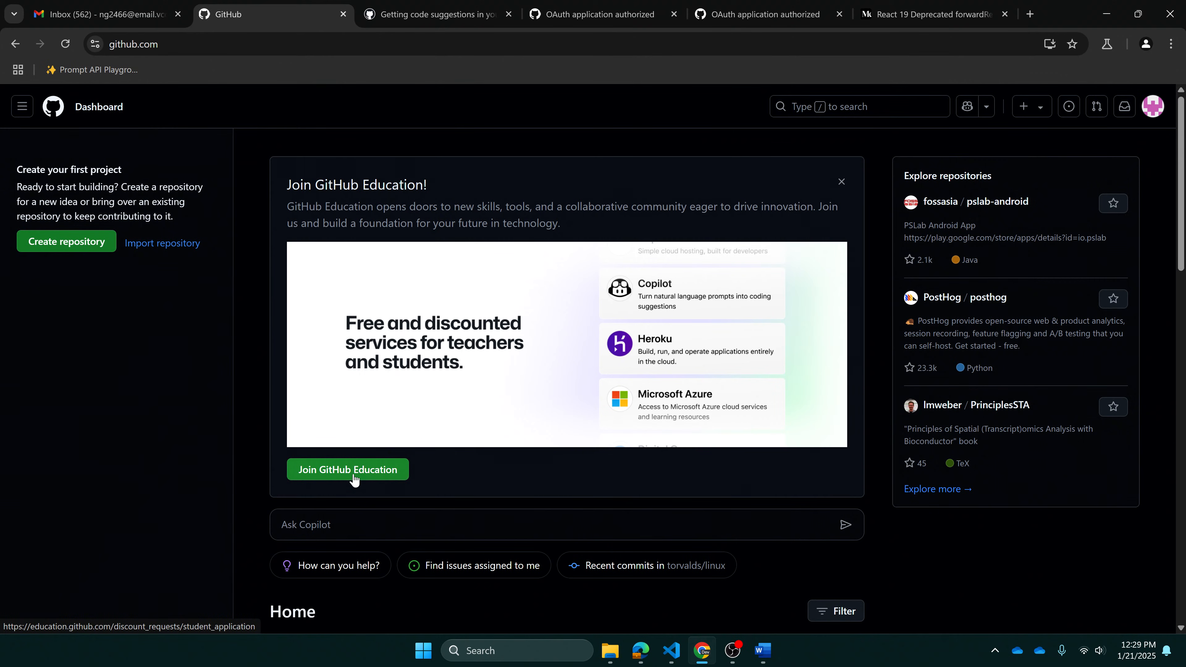
pyautogui.click(411, 14)
# Search the web for the GitHub Education pack
pyautogui.click(402, 43)
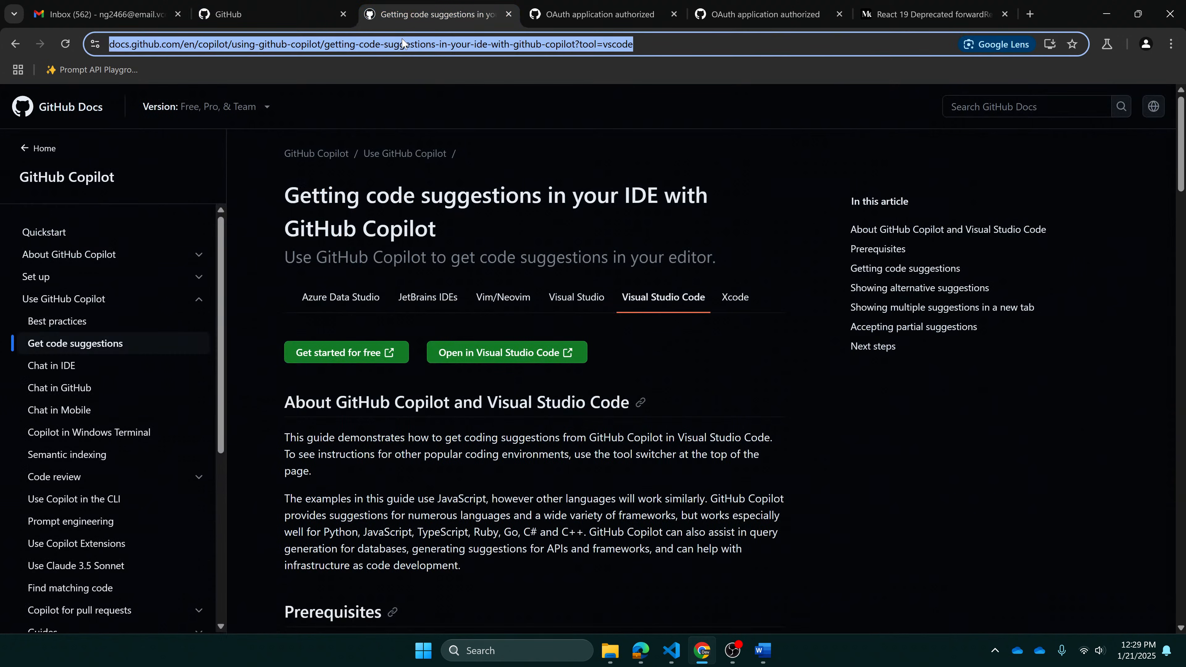
pyautogui.write('gi')
pyautogui.write('thub.com')
pyautogui.press('BackSpace')
pyautogui.press('BackSpace')
pyautogui.press('BackSpace')
pyautogui.press('BackSpace')
pyautogui.write('educa')
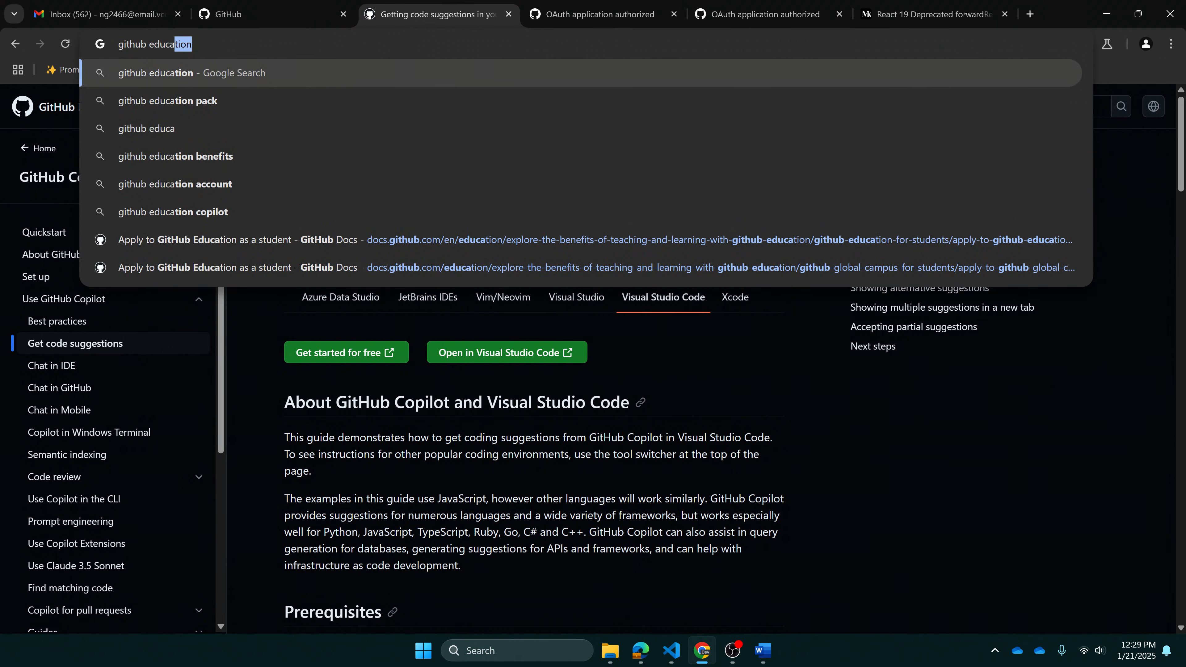
pyautogui.press('Down')
pyautogui.press('Return')
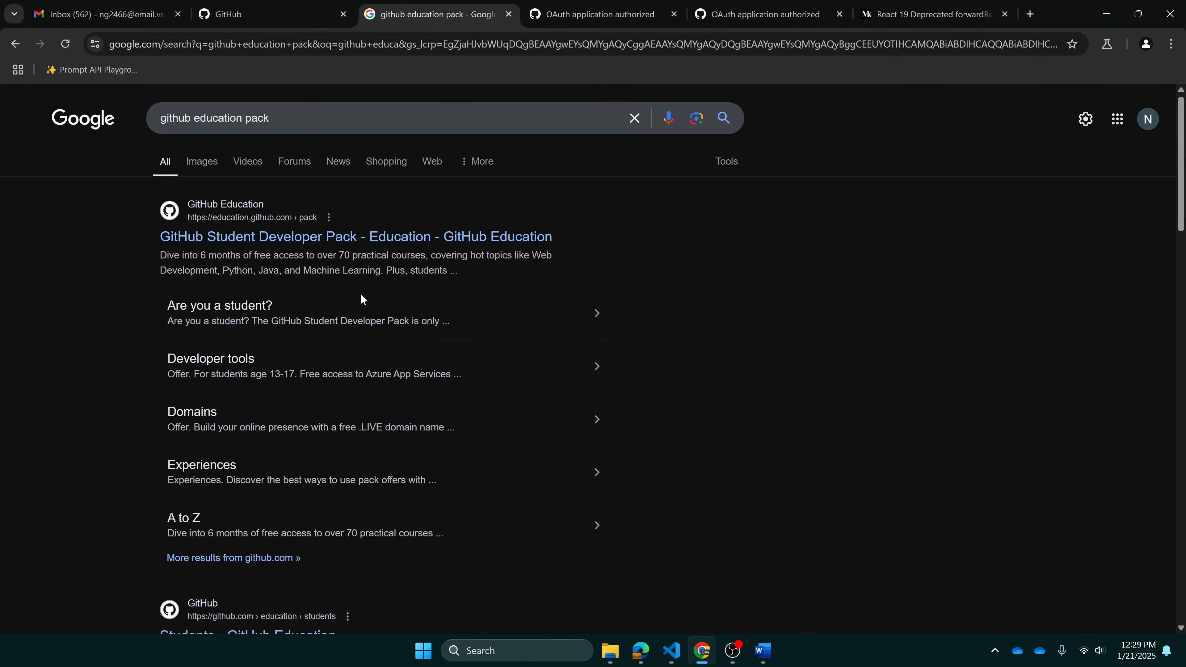
# Open the Student Developer Pack page and start its sign-up in a new tab
pyautogui.click(351, 238)
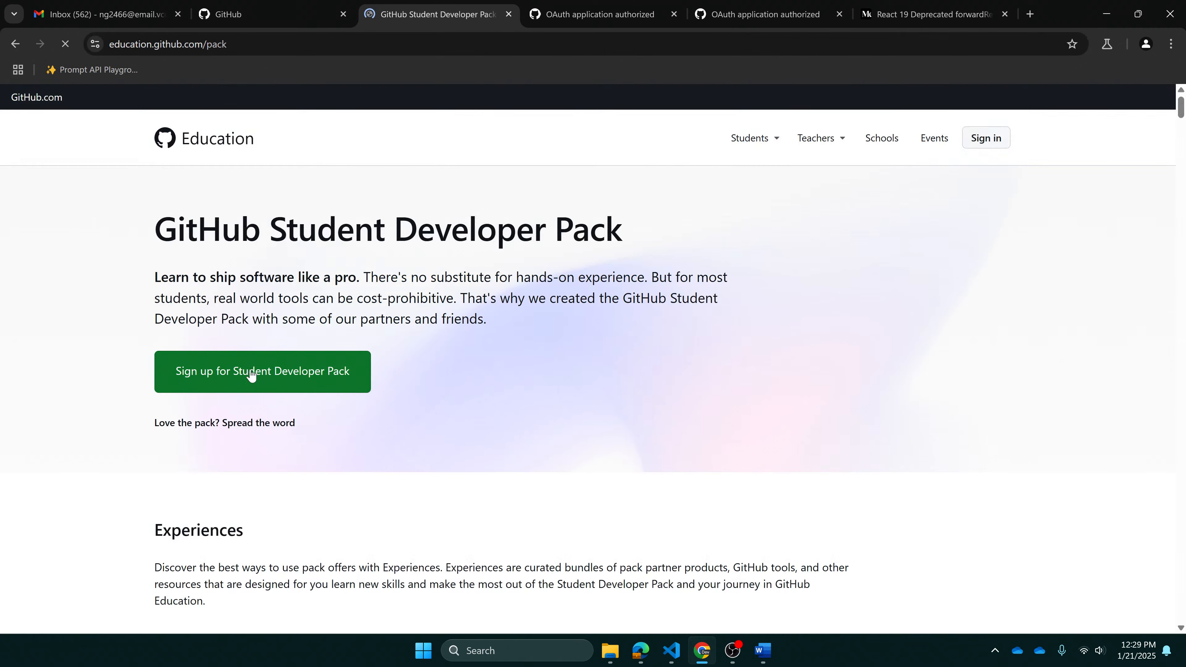
pyautogui.click(244, 381)
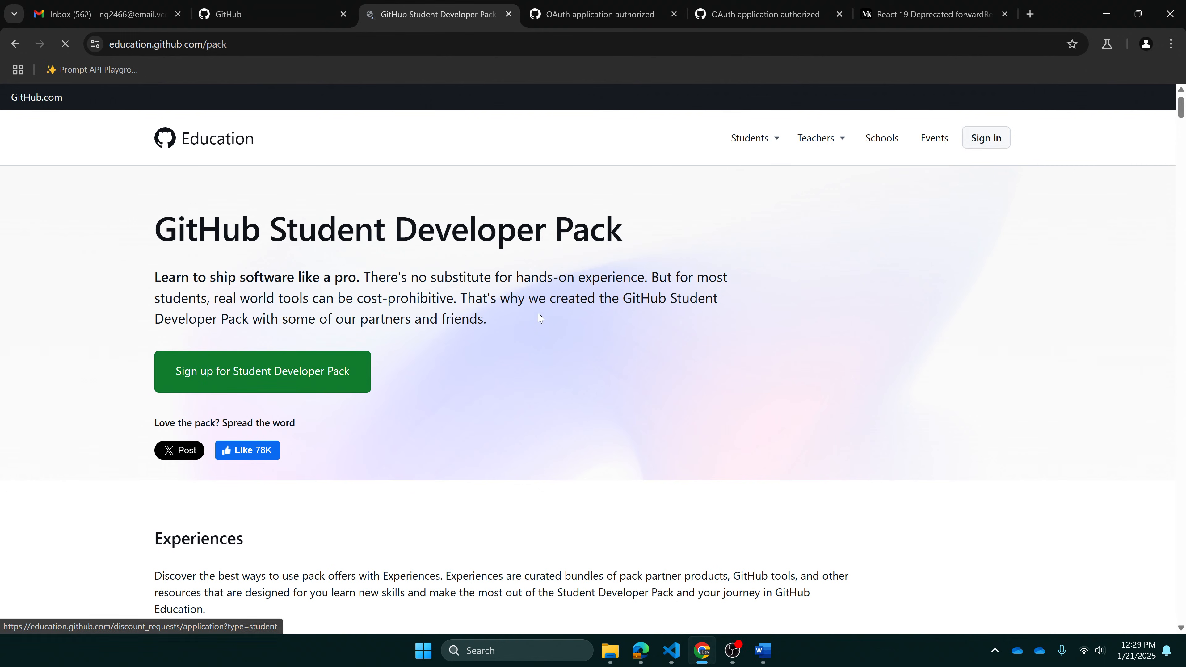
pyautogui.click(373, 44)
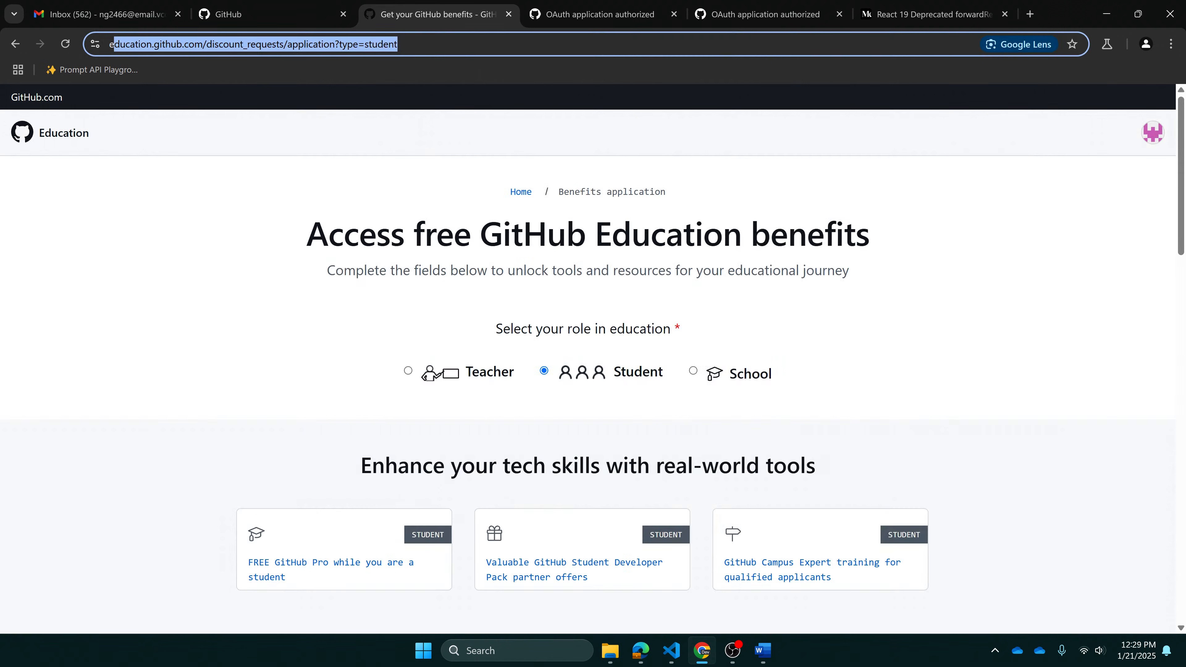
pyautogui.click(271, 14)
pyautogui.click(345, 473)
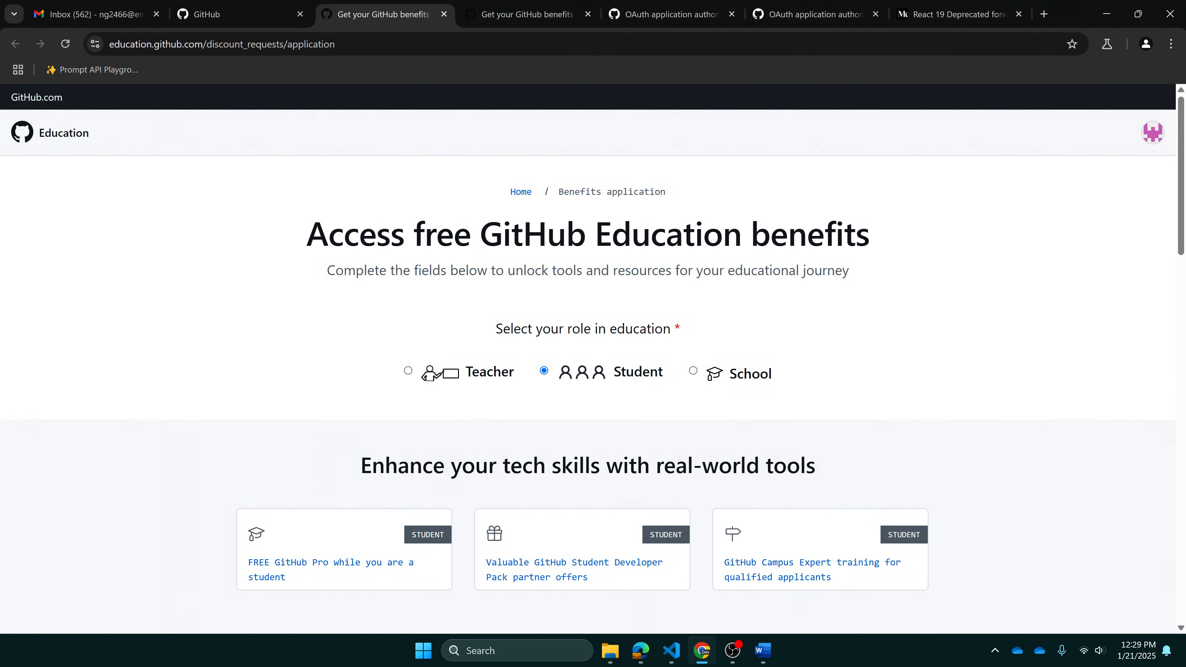
# Read the enrolment and school documentation requirements while scrolling down to the application form
pyautogui.moveTo(304, 224); pyautogui.dragTo(901, 228)
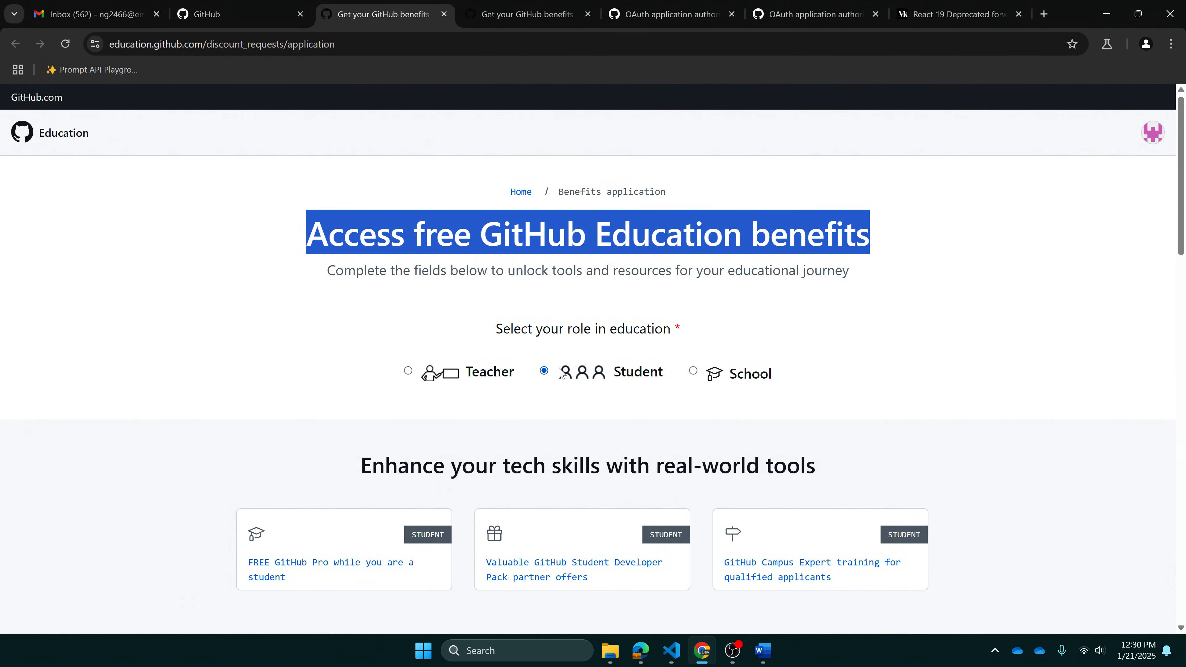
pyautogui.scroll(-3, 593, 378)
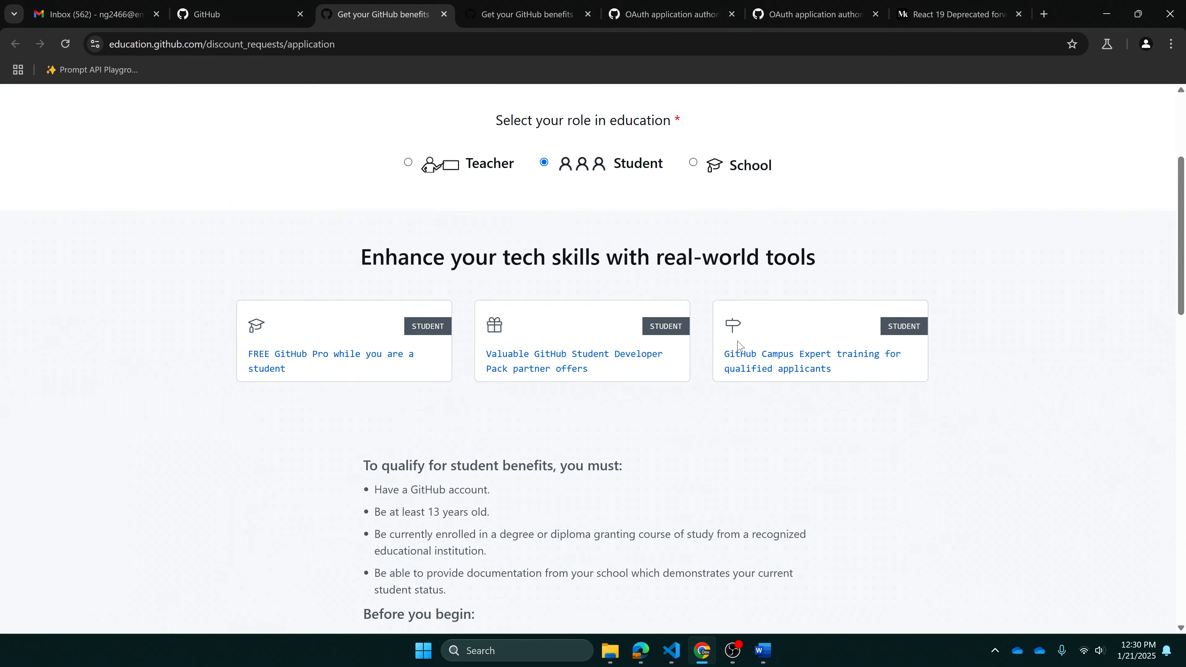
pyautogui.scroll(-3, 526, 283)
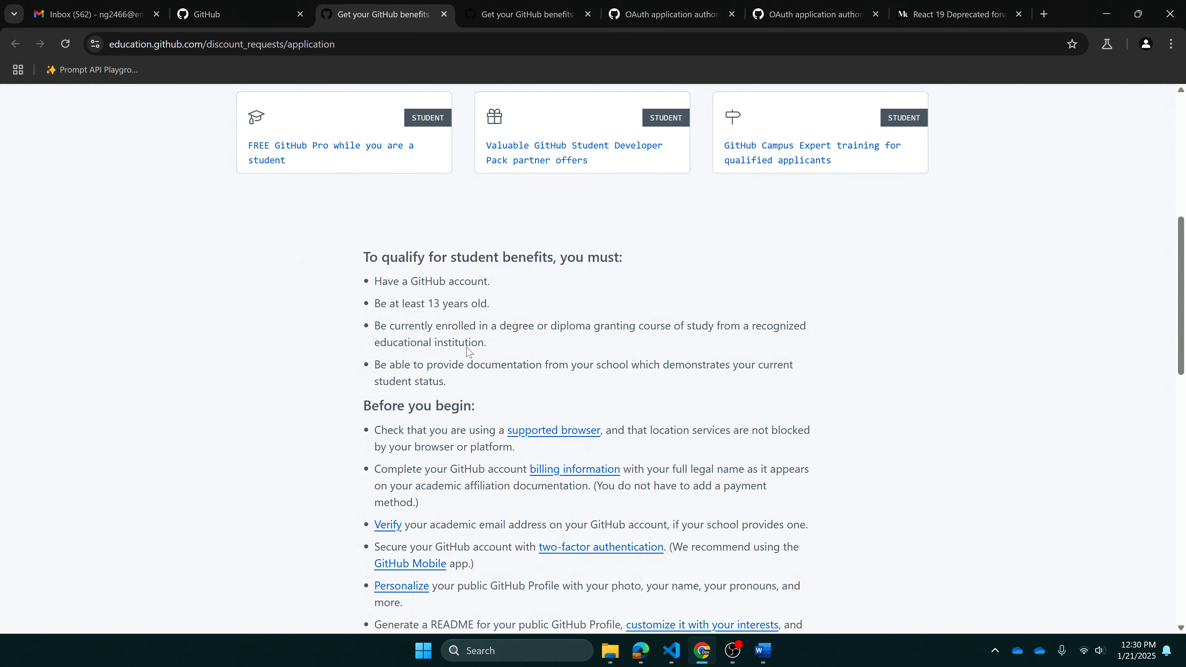
pyautogui.moveTo(374, 325); pyautogui.dragTo(587, 343)
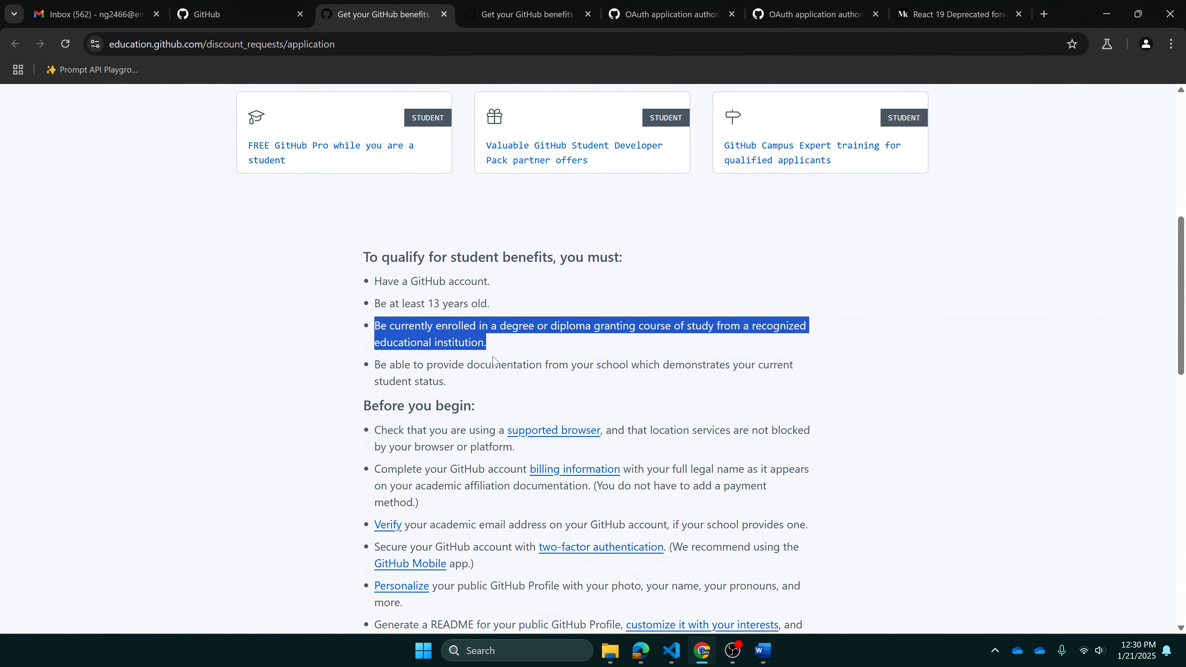
pyautogui.moveTo(374, 364); pyautogui.dragTo(521, 391)
pyautogui.click(693, 386)
pyautogui.scroll(-2, 692, 386)
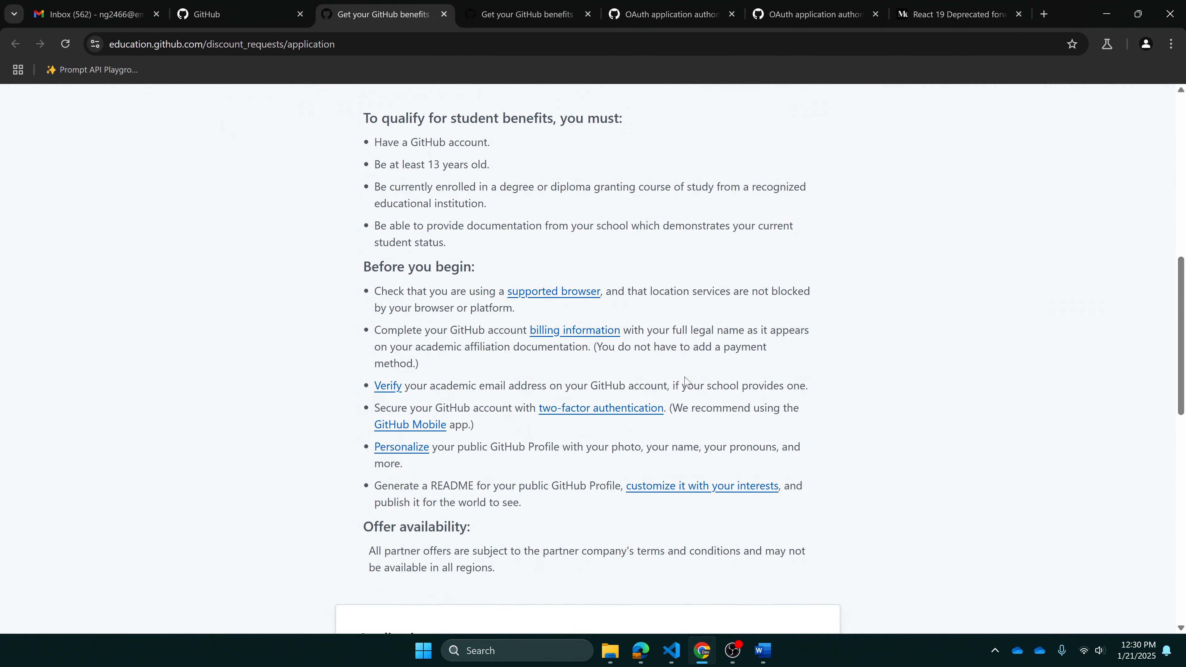
pyautogui.scroll(-5, 662, 373)
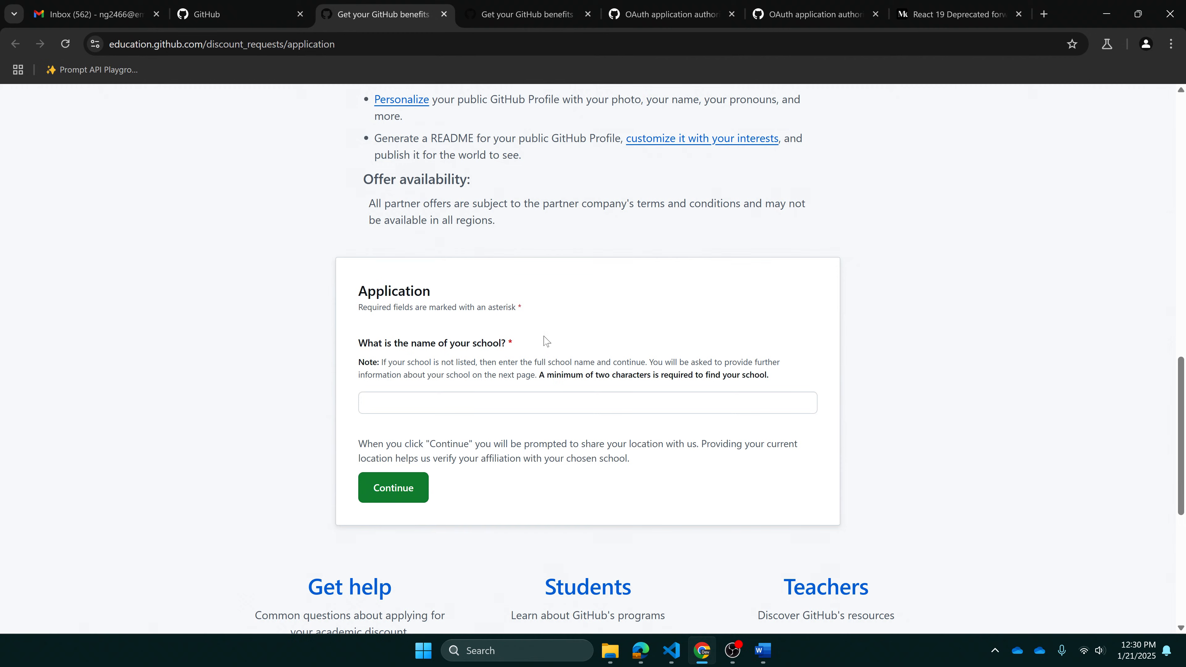
# Enter New River Community College as the school and continue the application
pyautogui.click(587, 402)
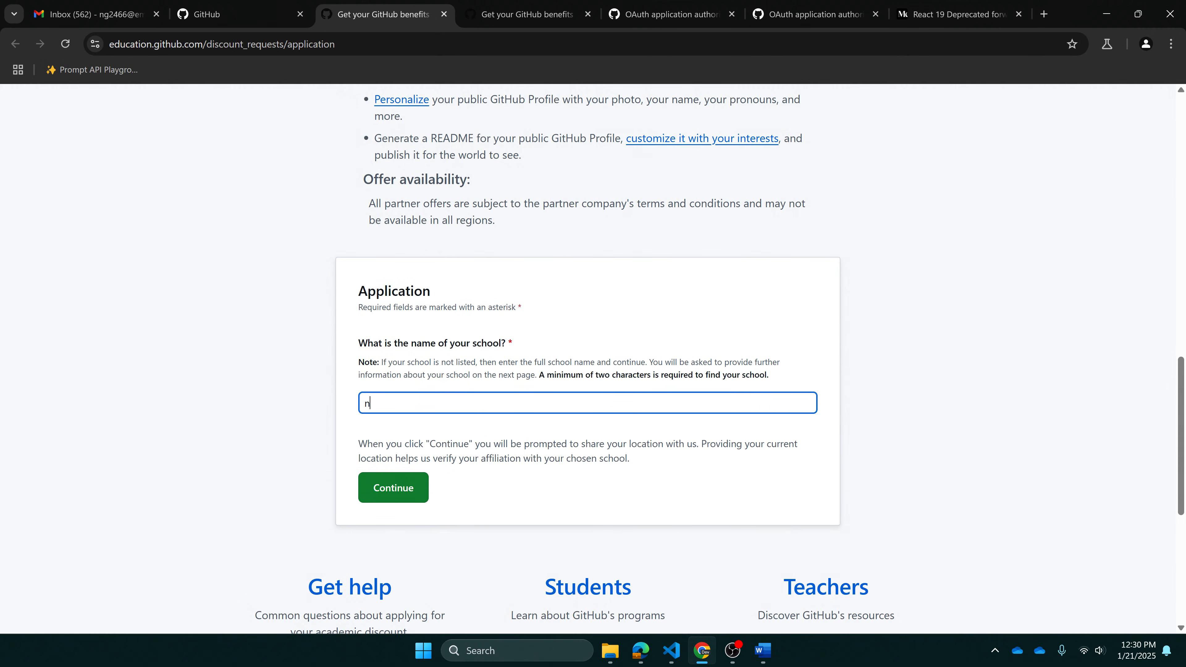
pyautogui.write('new river communit')
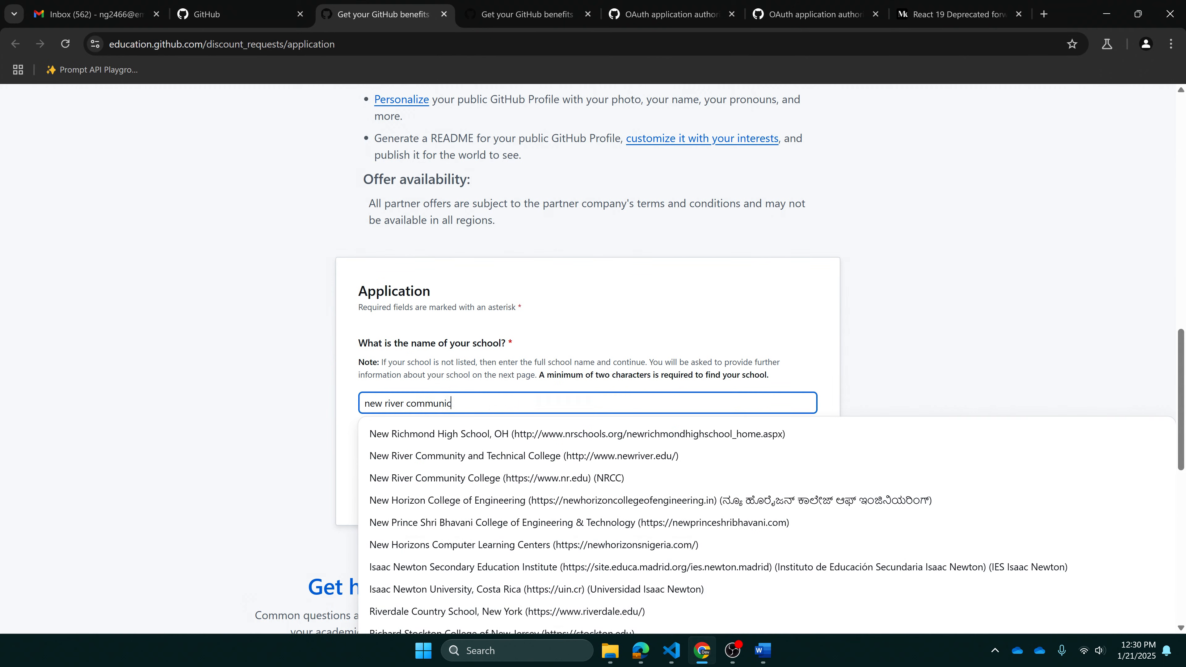
pyautogui.write('y coll')
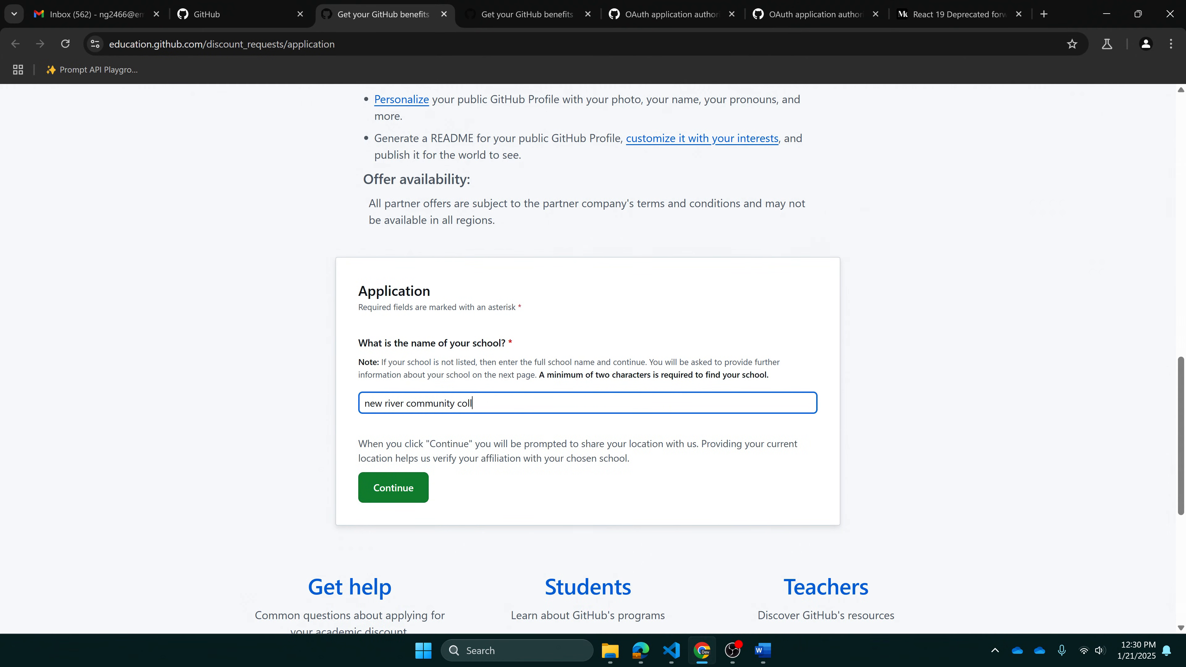
pyautogui.write('ege')
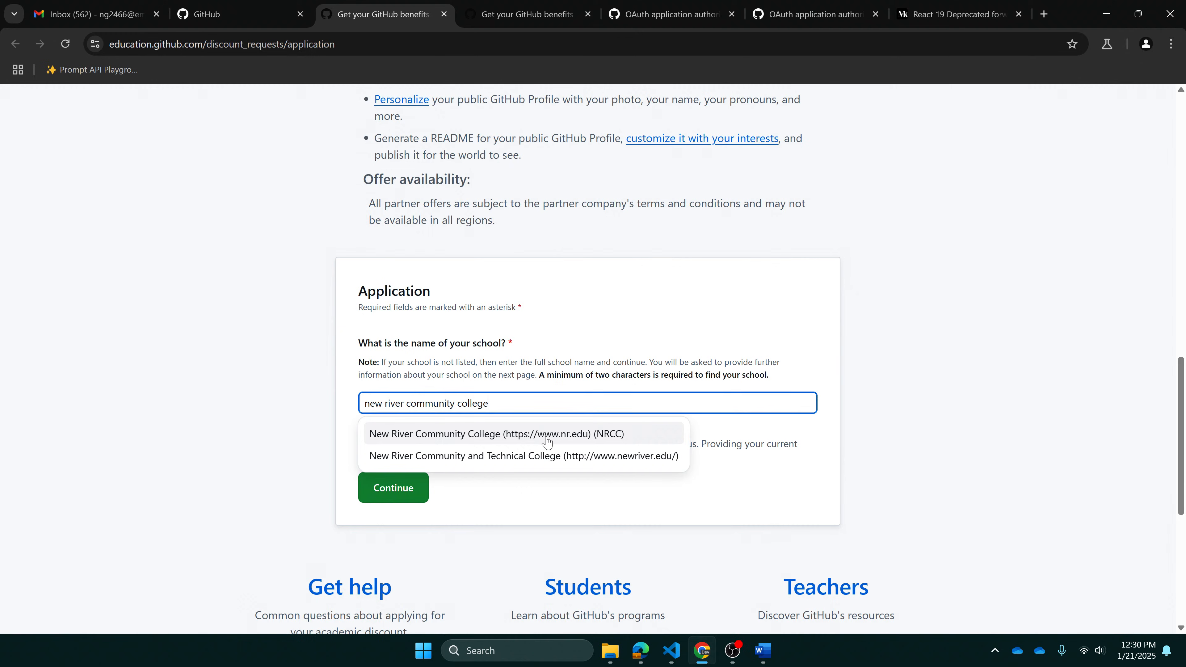
pyautogui.click(547, 441)
pyautogui.click(410, 487)
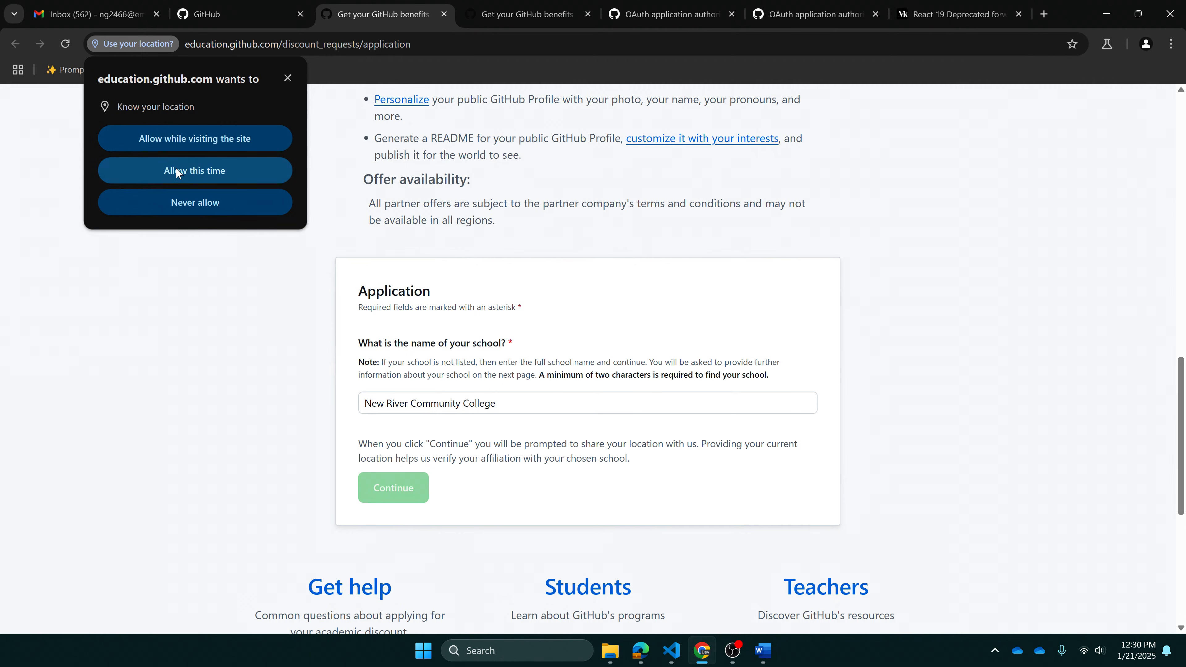
# Allow the site to use location and turn on Windows location services
pyautogui.click(198, 171)
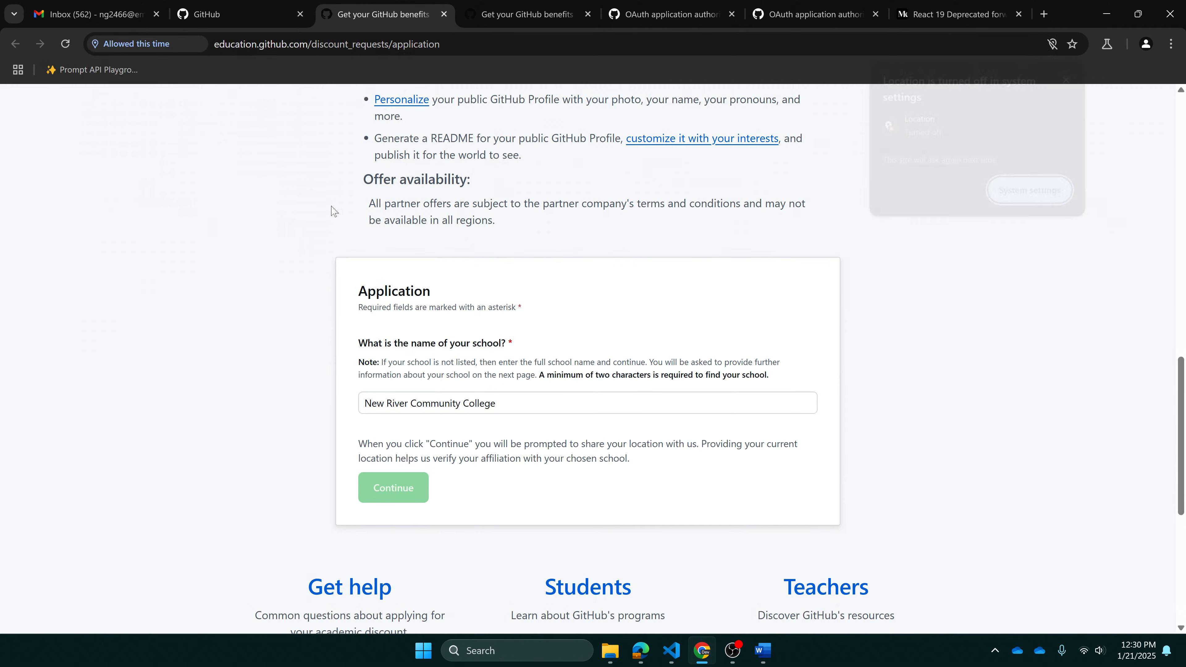
pyautogui.click(1027, 191)
pyautogui.click(578, 295)
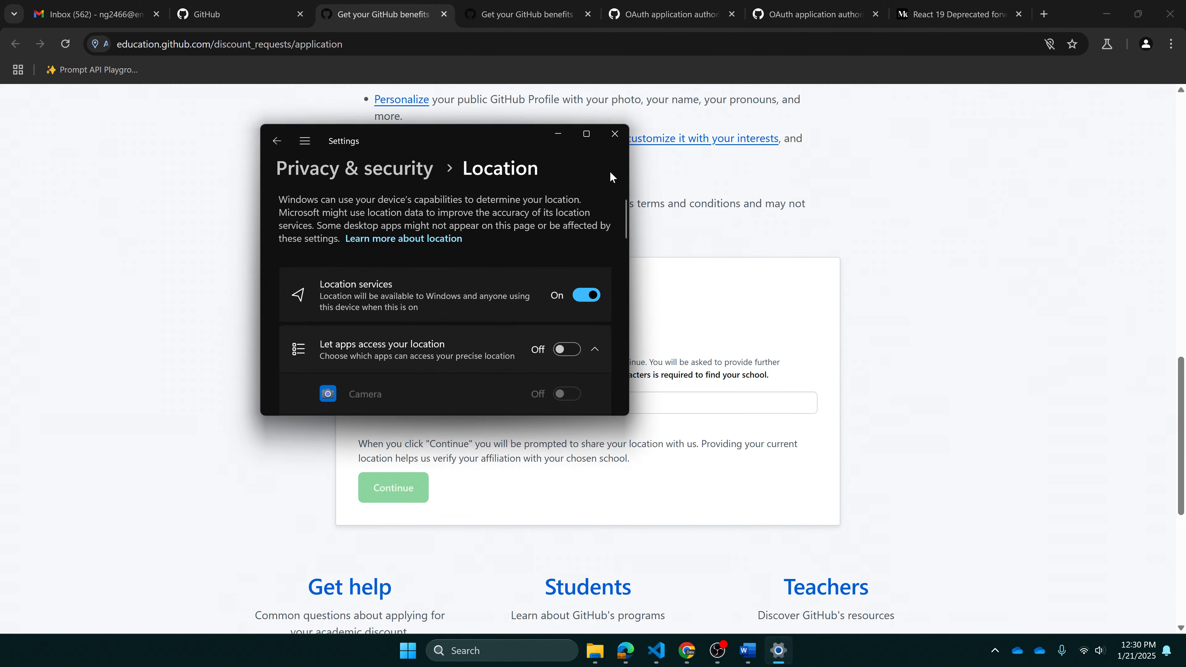
pyautogui.click(560, 133)
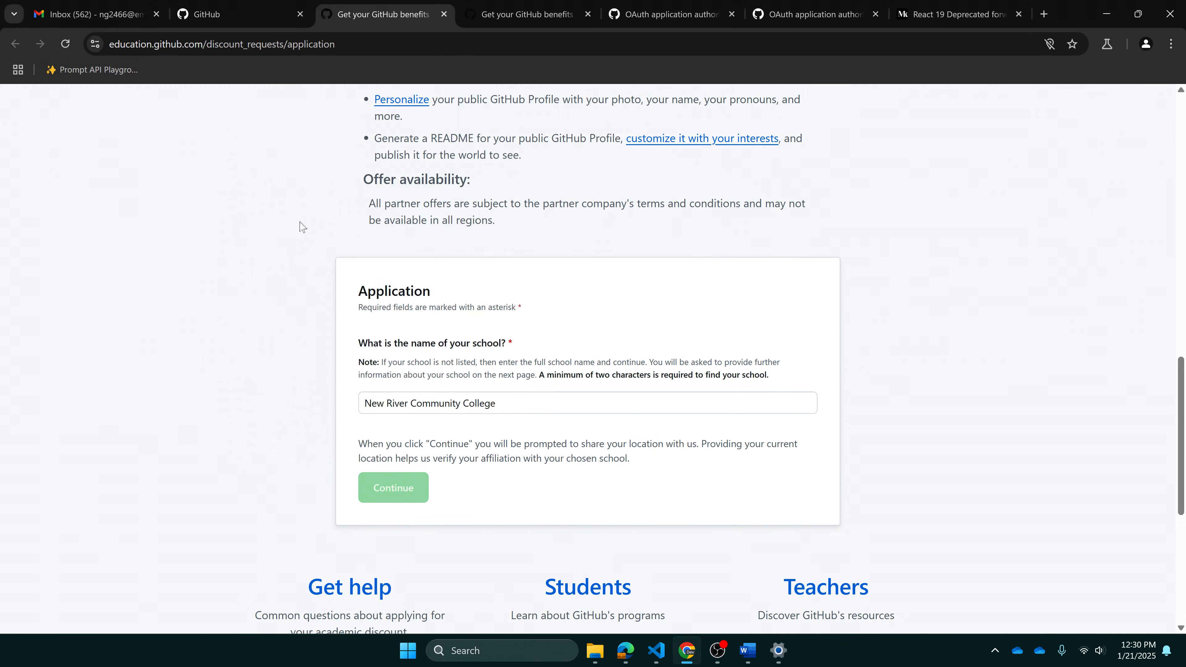
# Reselect New River Community College, reload the form and retry continuing
pyautogui.click(512, 394)
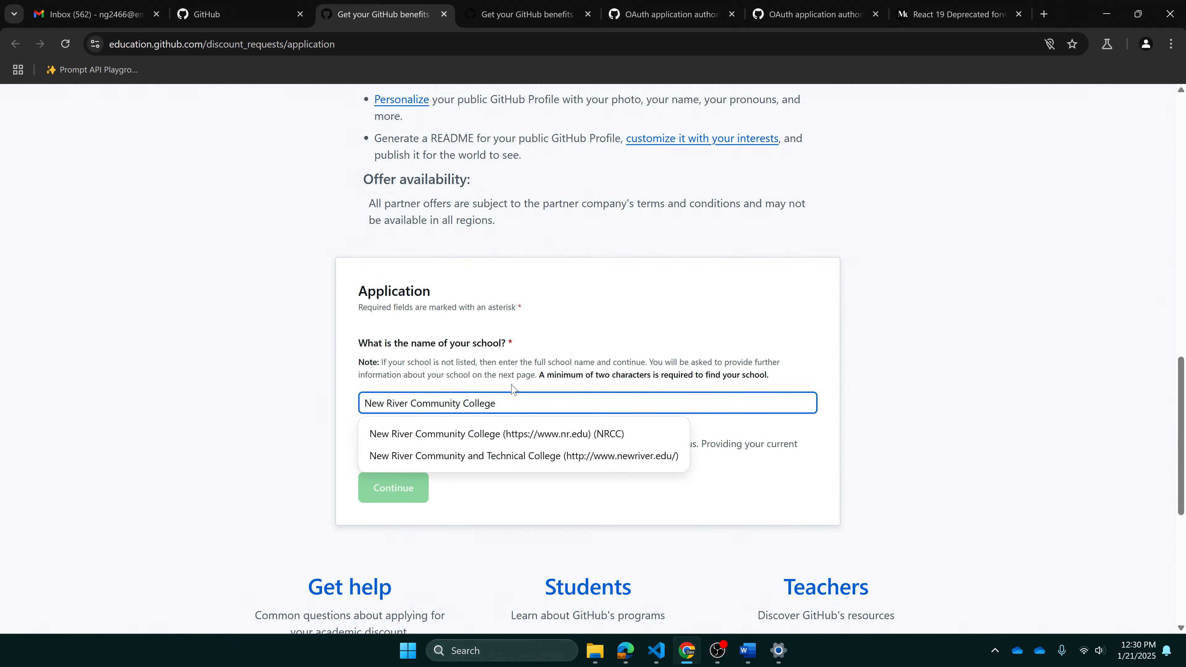
pyautogui.click(536, 432)
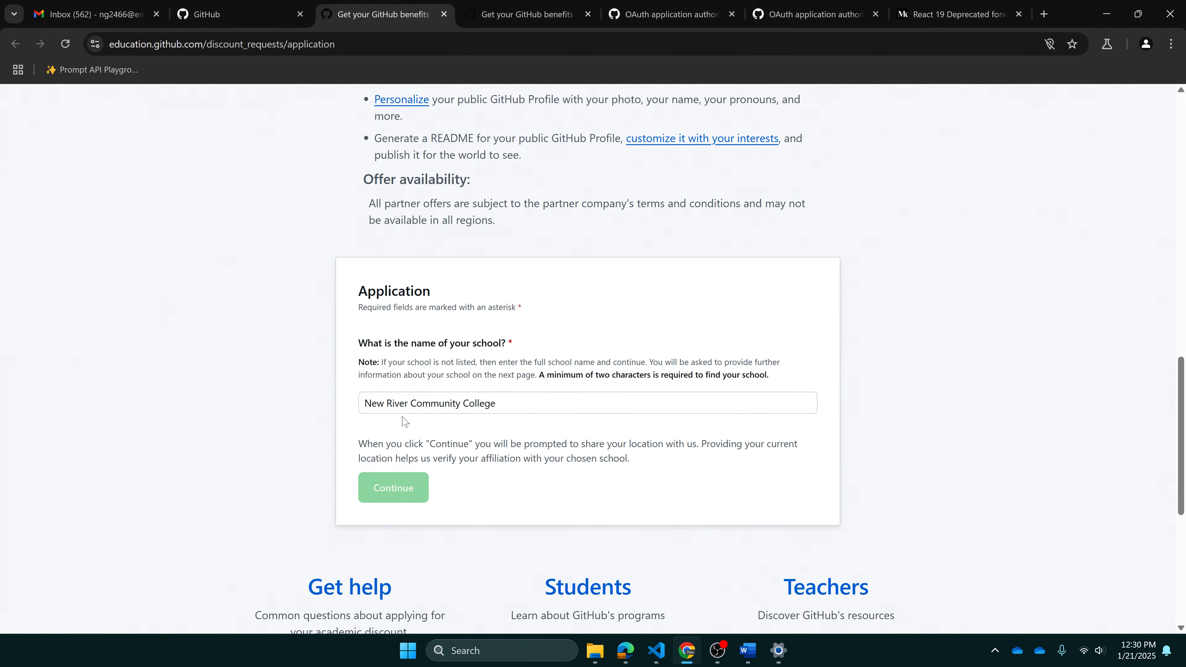
pyautogui.click(65, 43)
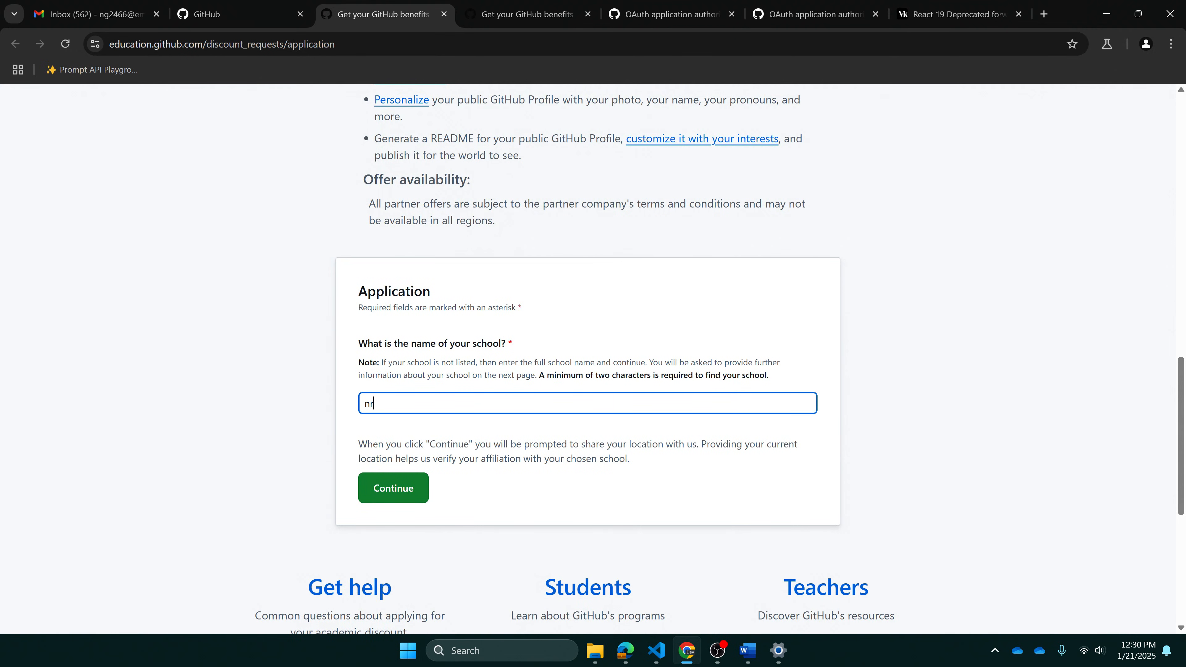
pyautogui.click(478, 438)
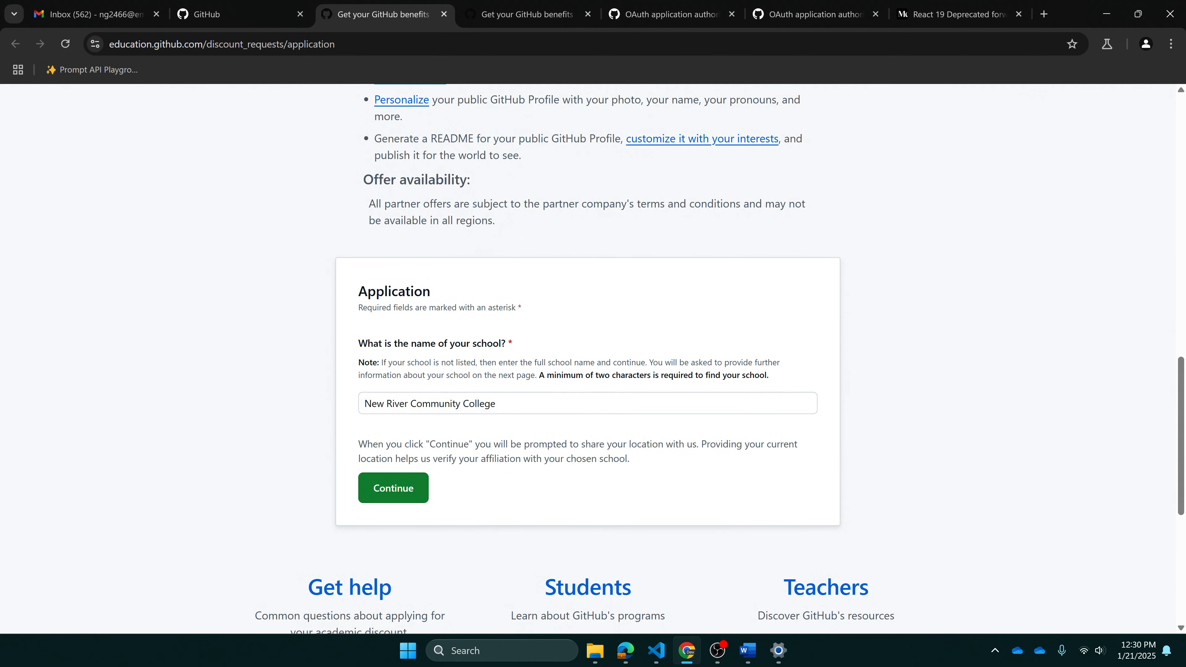
pyautogui.click(420, 495)
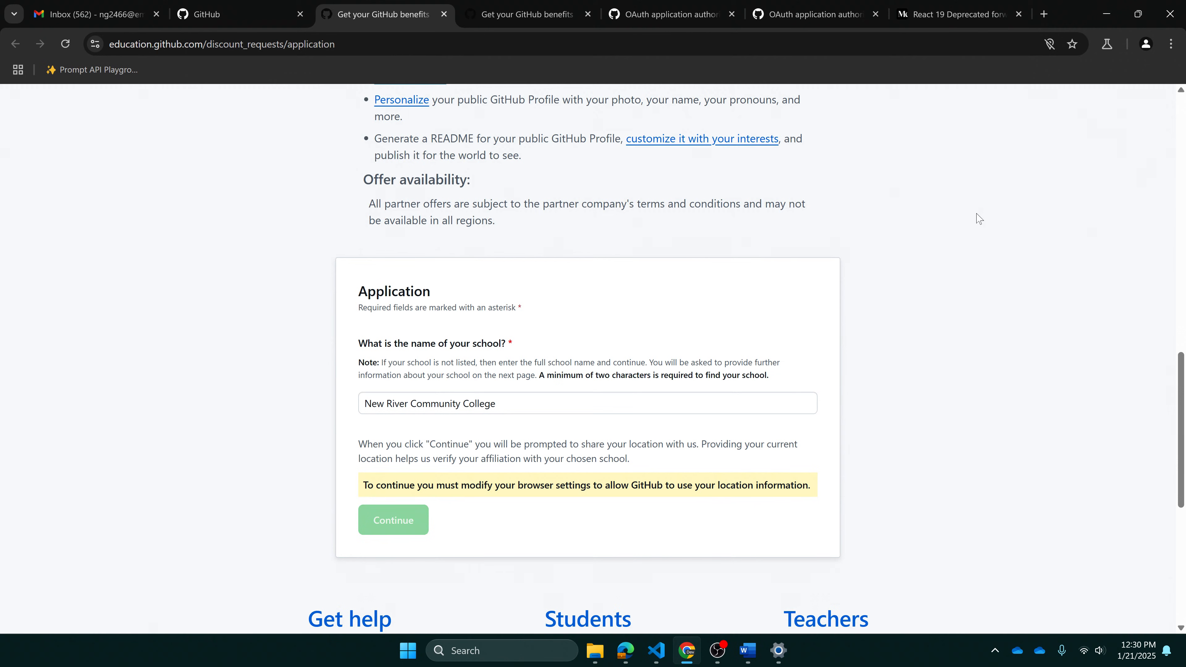
pyautogui.click(1170, 43)
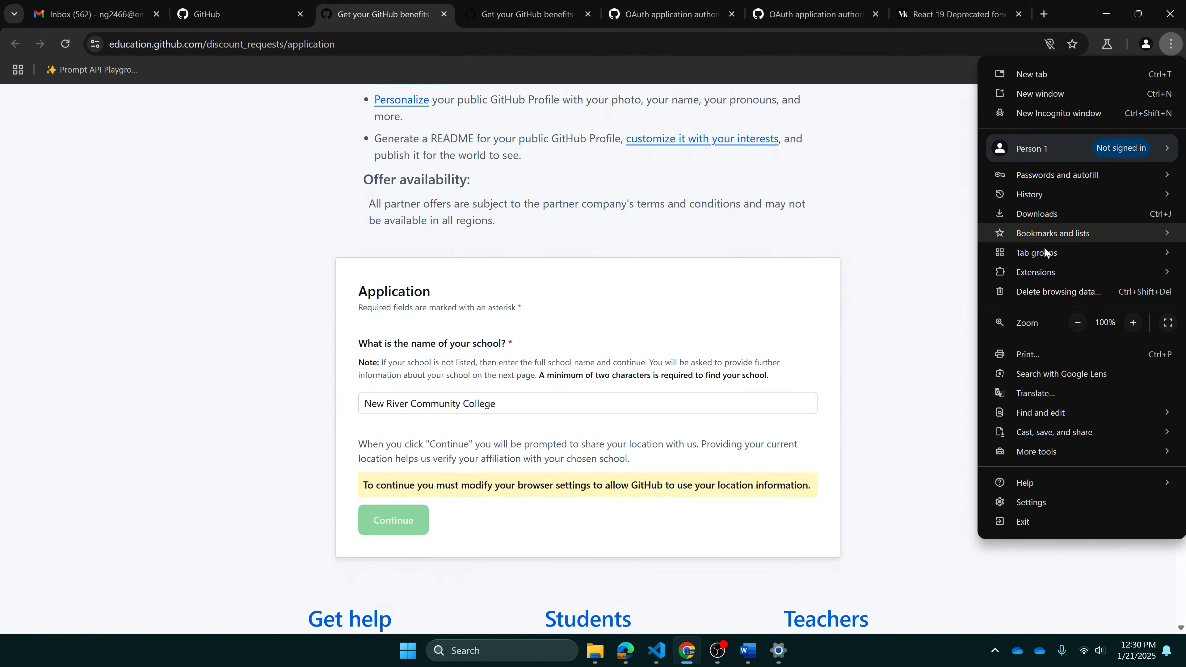
# Find the location settings and open education.github.com's site permissions
pyautogui.click(1031, 502)
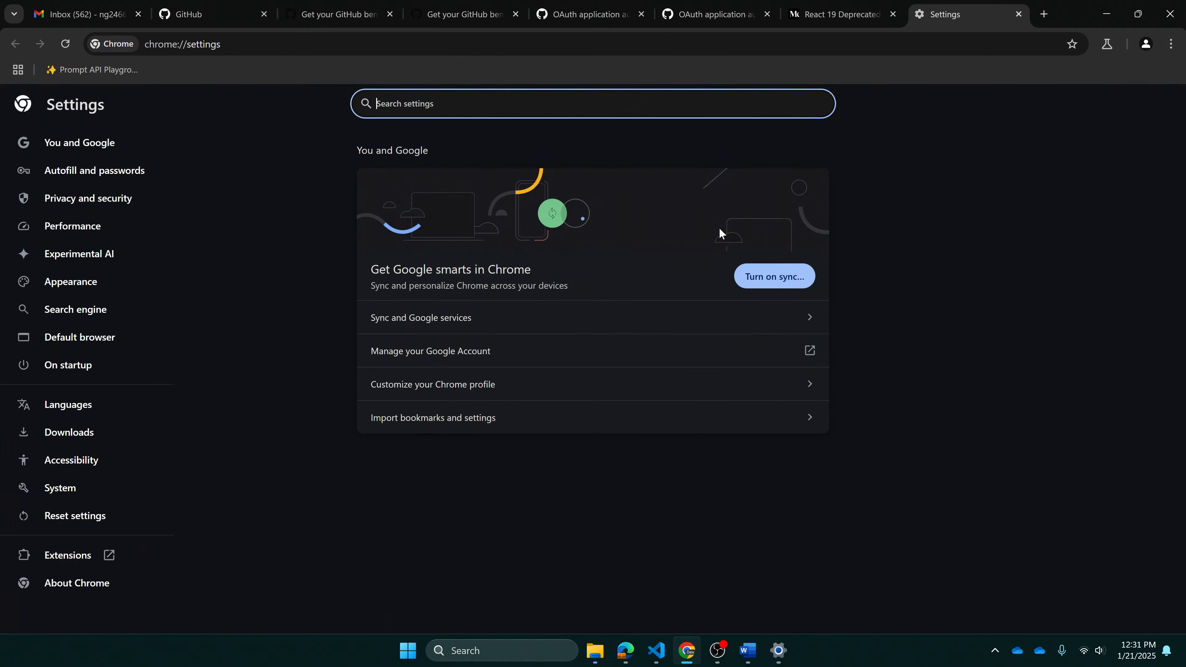
pyautogui.write('location')
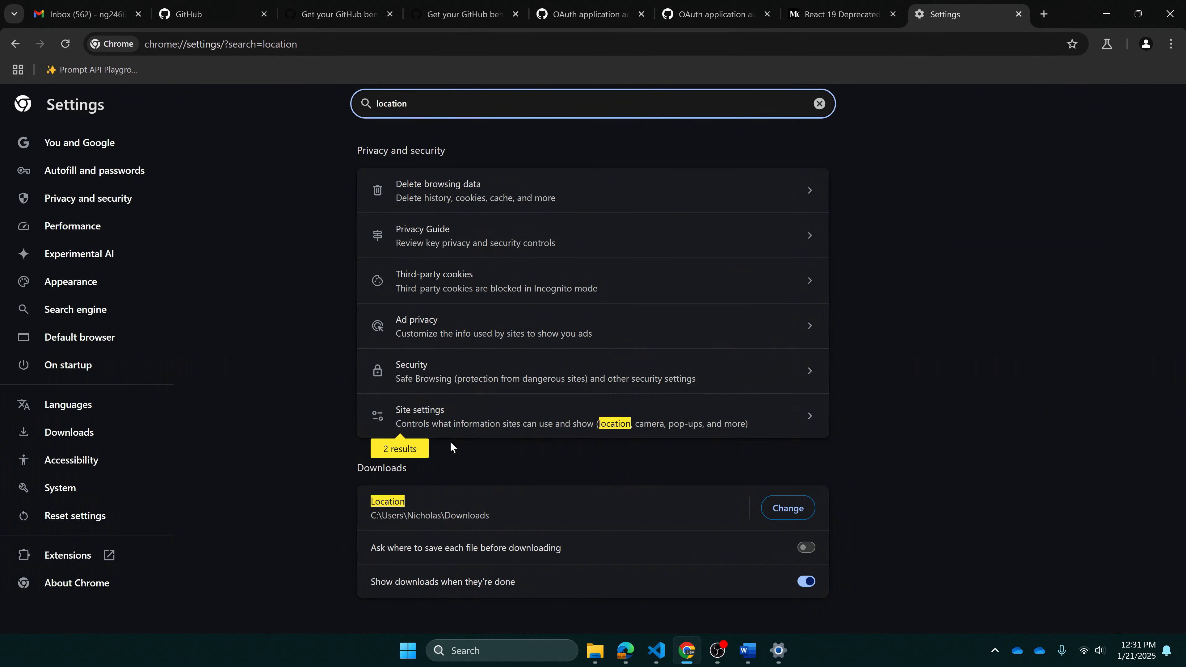
pyautogui.click(450, 425)
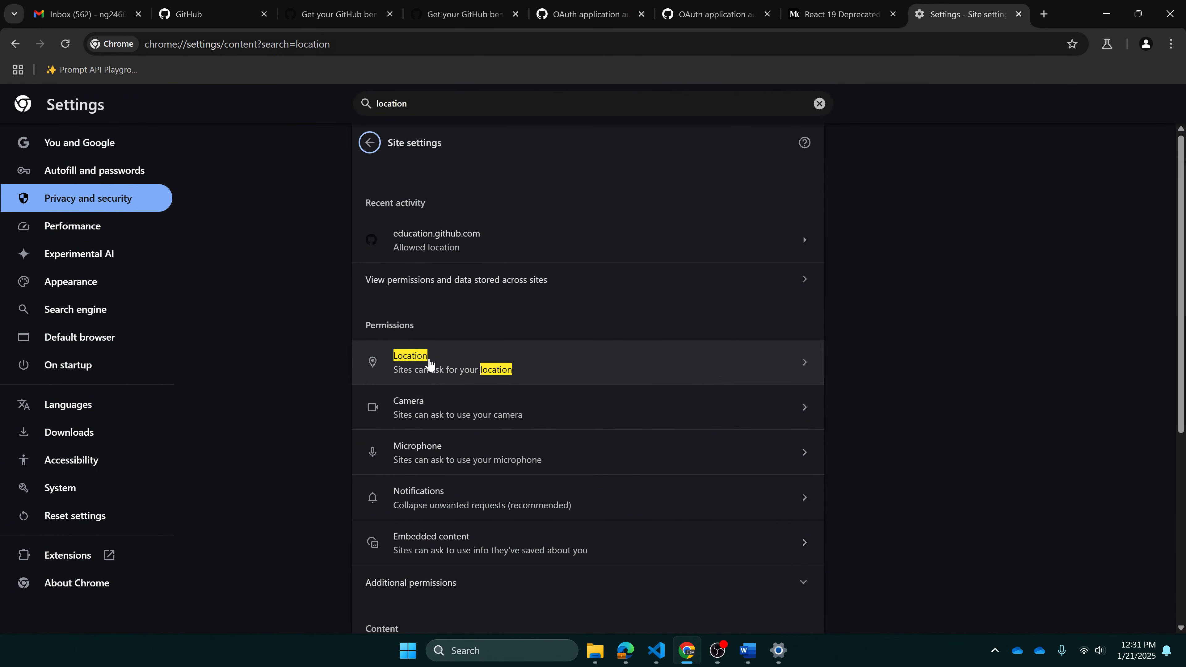
pyautogui.click(425, 242)
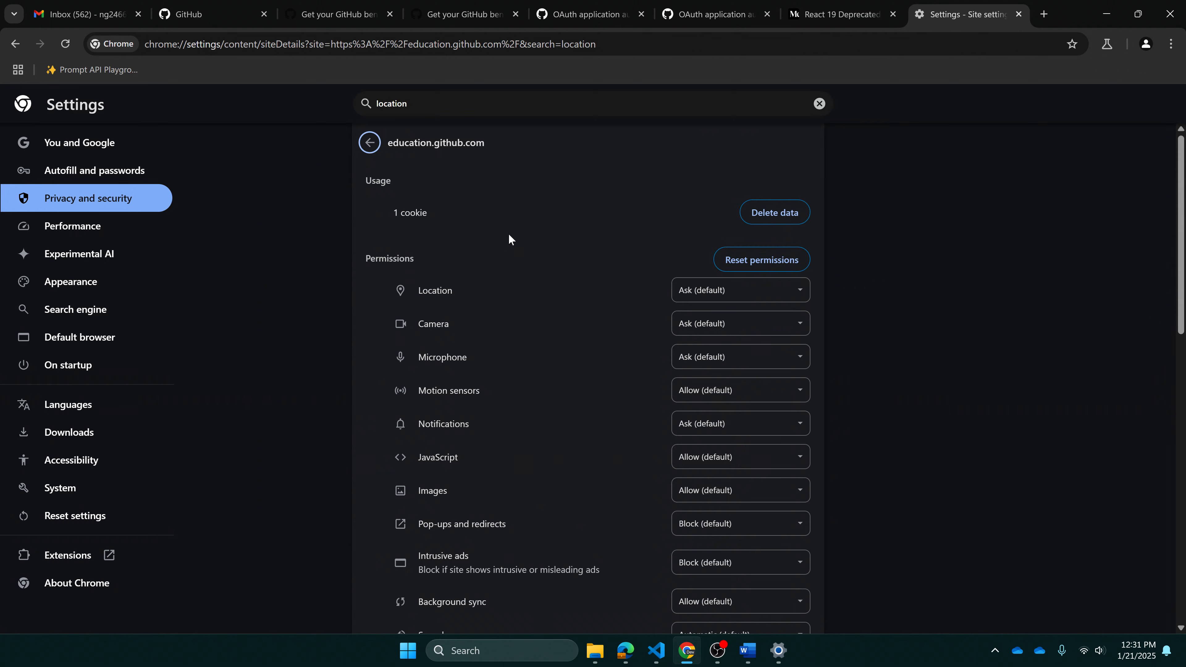
# Set education.github.com's Location permission to Block and return to the benefits tab
pyautogui.click(727, 296)
pyautogui.click(713, 344)
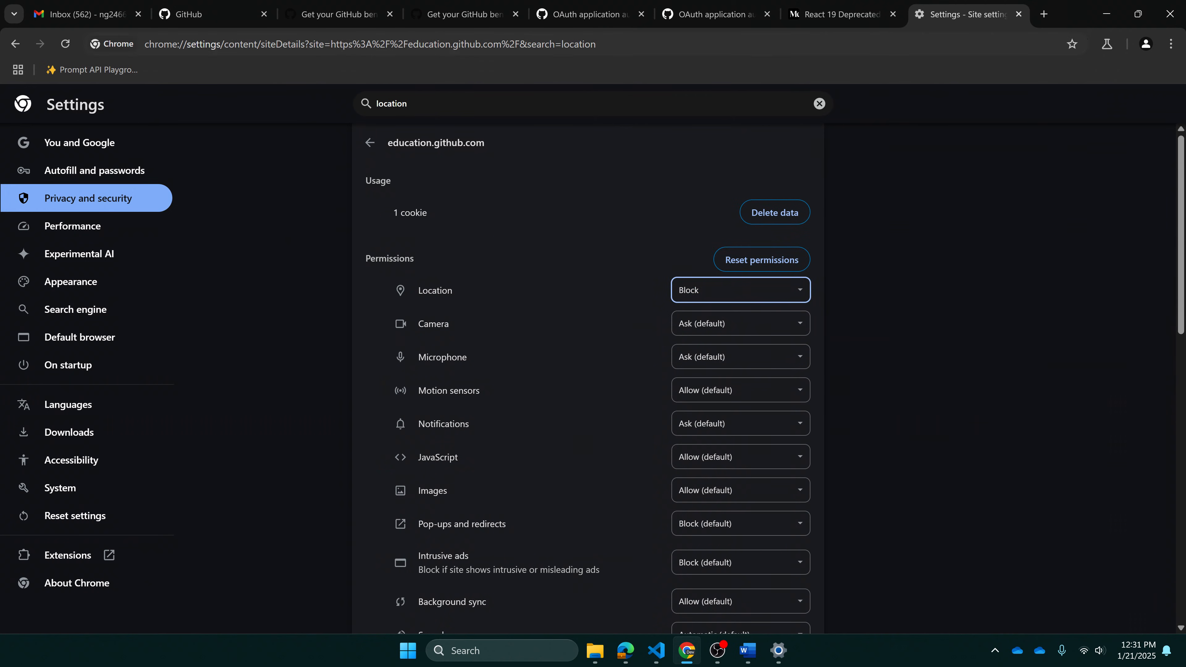
pyautogui.click(692, 294)
pyautogui.click(694, 339)
pyautogui.click(687, 293)
pyautogui.click(684, 337)
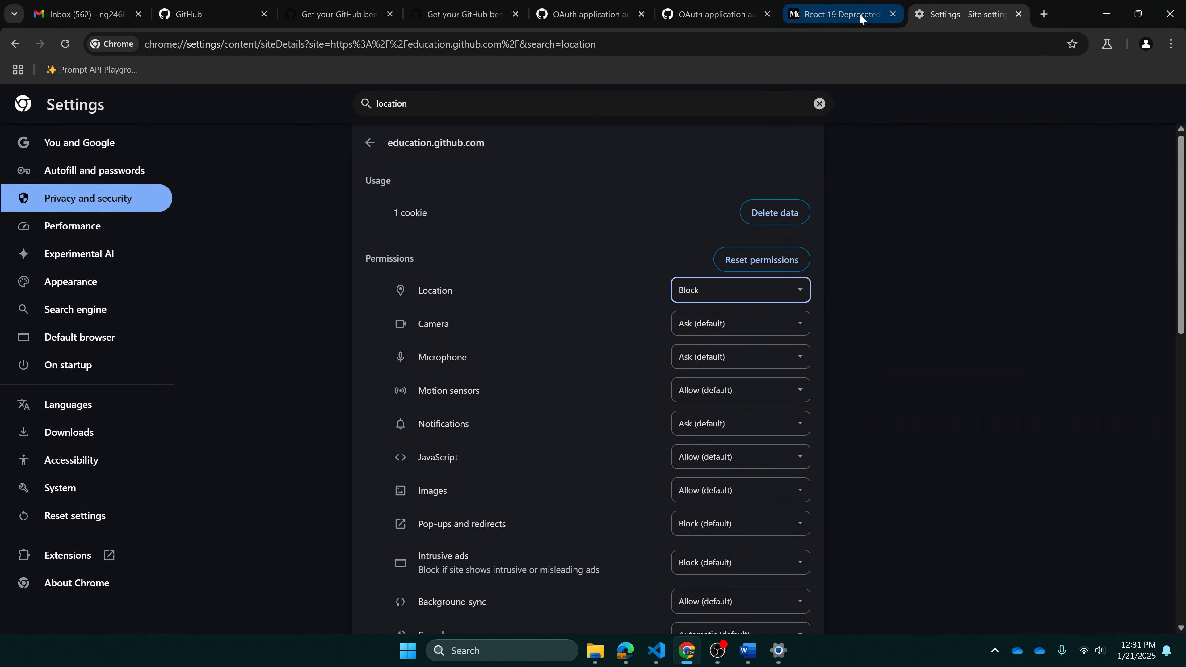
pyautogui.click(718, 10)
pyautogui.click(614, 13)
pyautogui.click(490, 13)
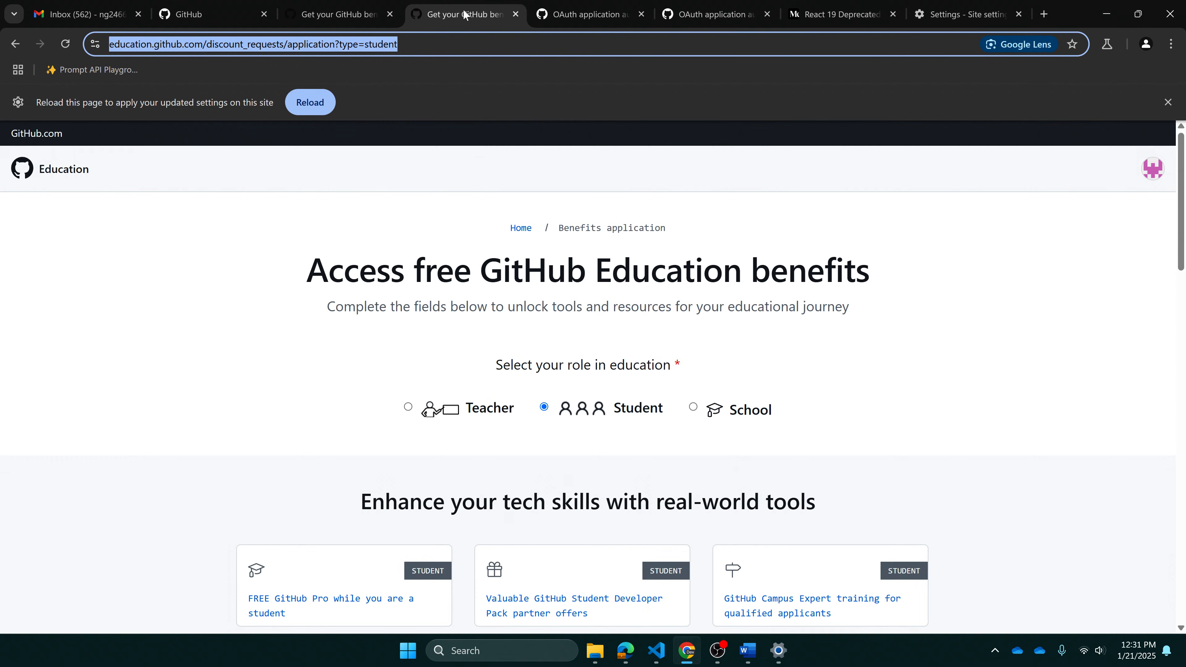
# Close Chrome, relaunch Chrome Dev, and reopen the GitHub benefits application page
pyautogui.click(1181, 5)
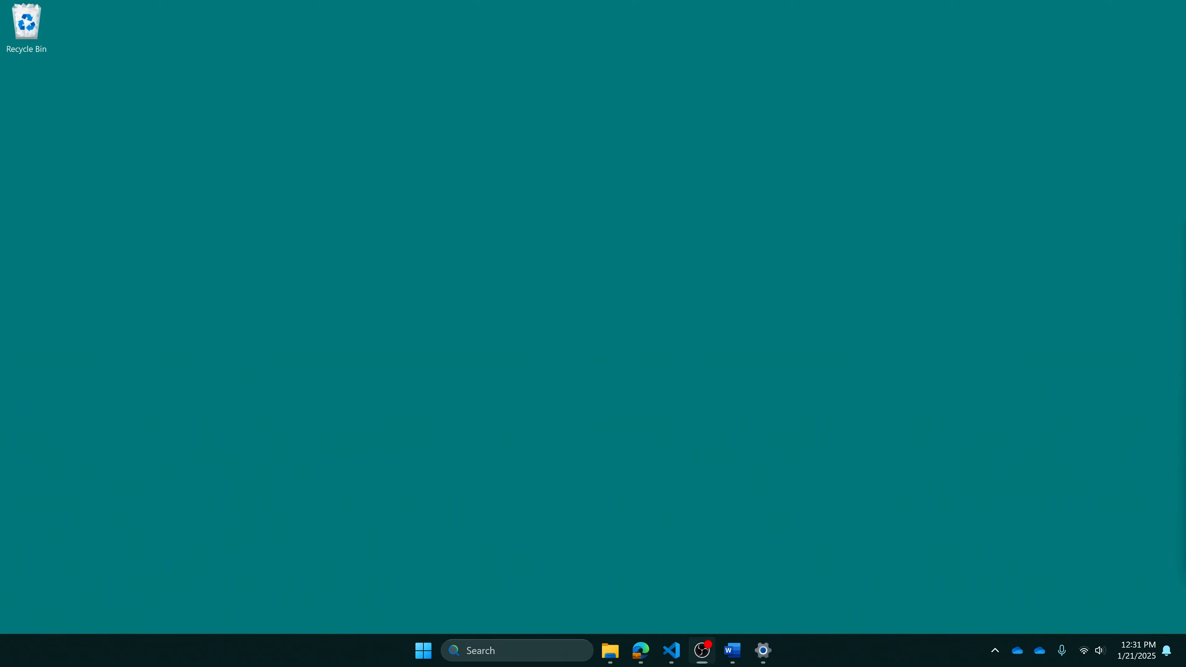
pyautogui.click(482, 641)
pyautogui.write('chr')
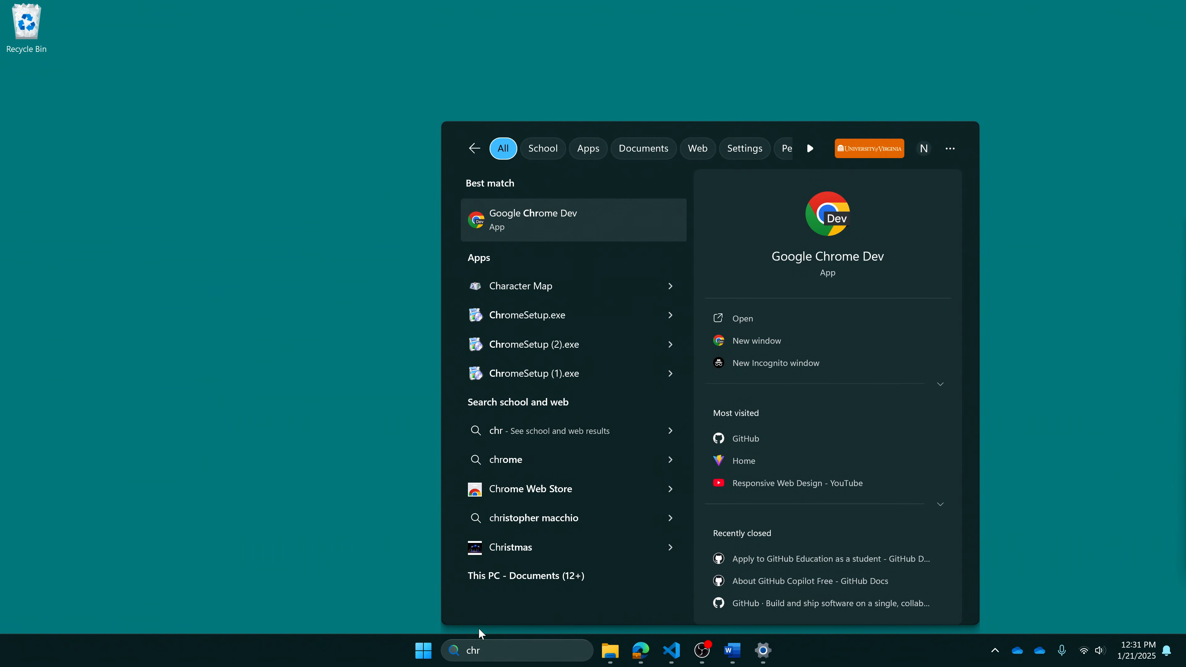
pyautogui.click(634, 211)
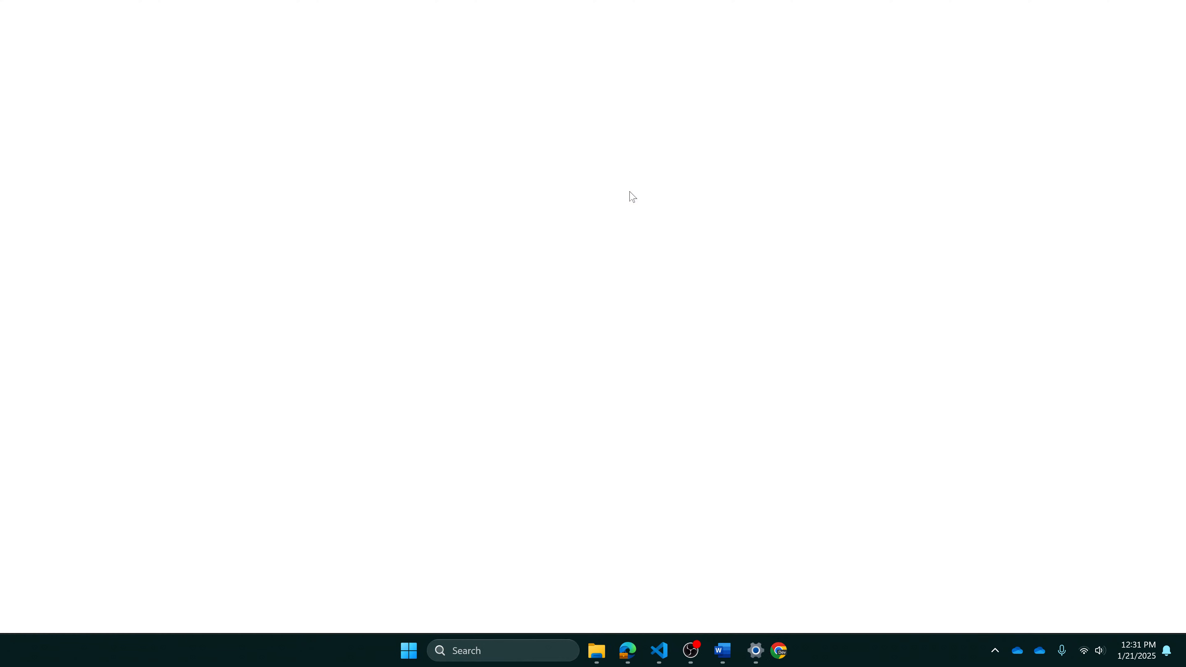
pyautogui.write('g')
pyautogui.press('BackSpace')
pyautogui.press('BackSpace')
pyautogui.write('studen')
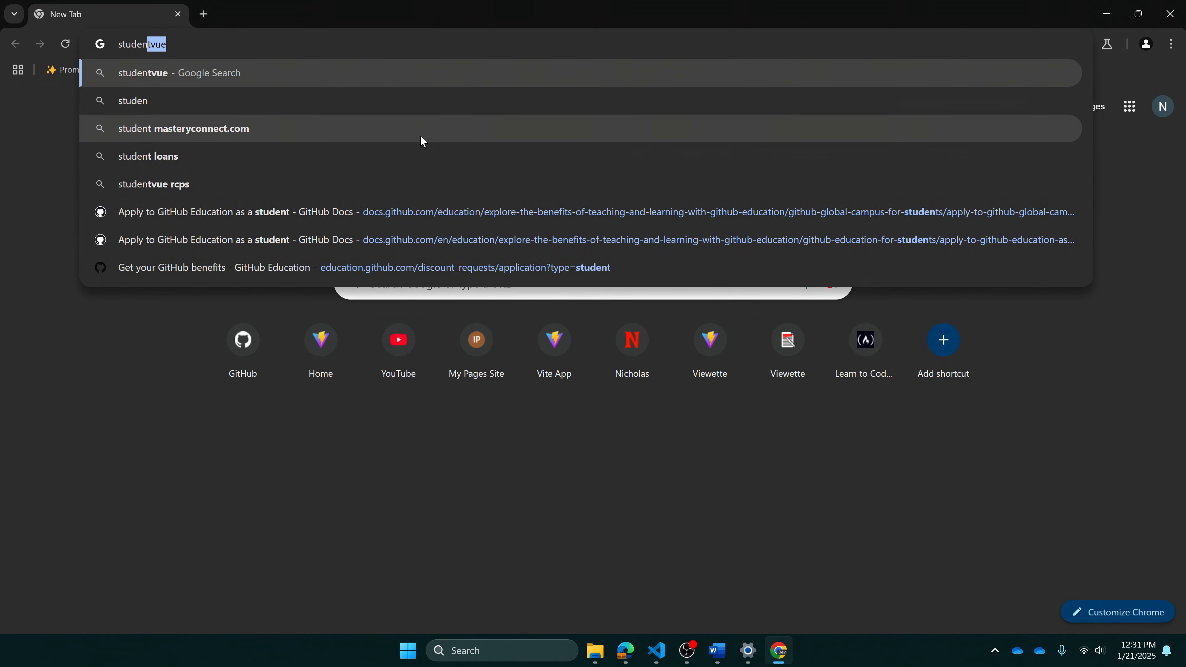
pyautogui.click(382, 268)
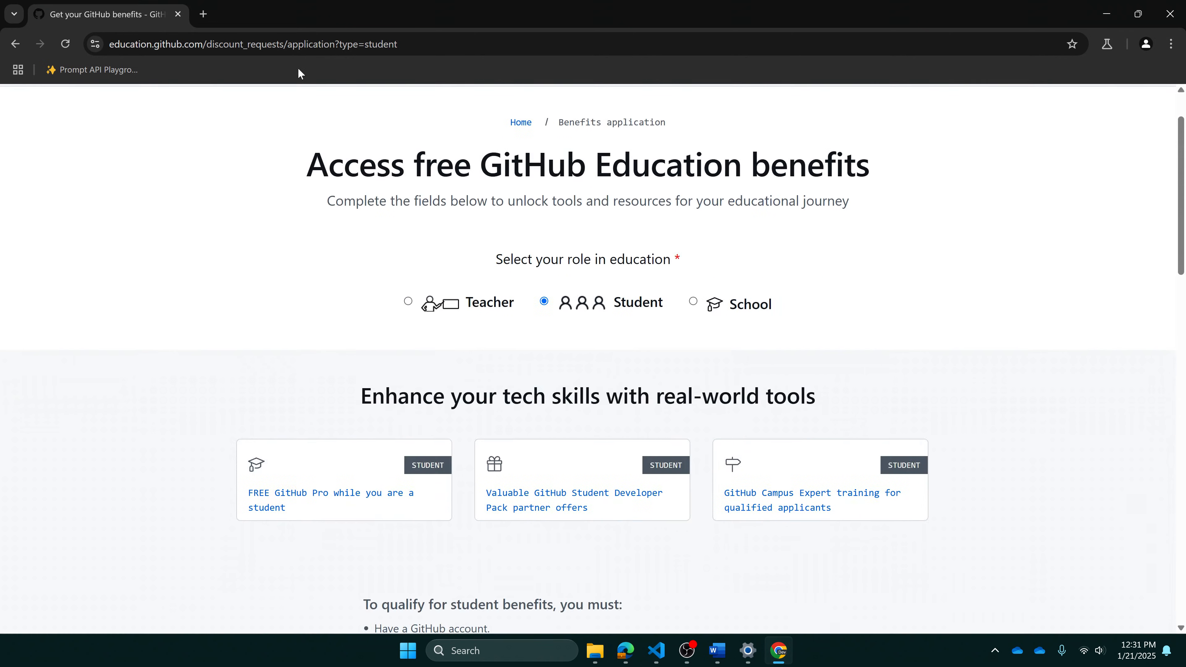
# Open the student account's Gmail inbox in a new tab
pyautogui.click(204, 15)
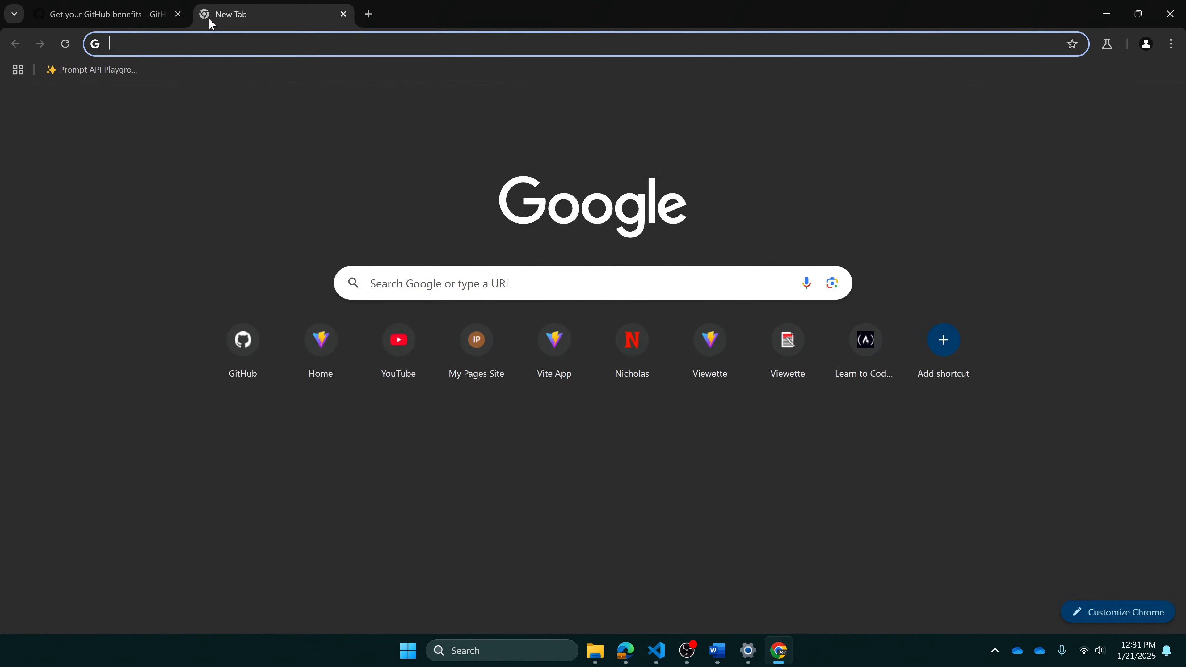
pyautogui.write('gma')
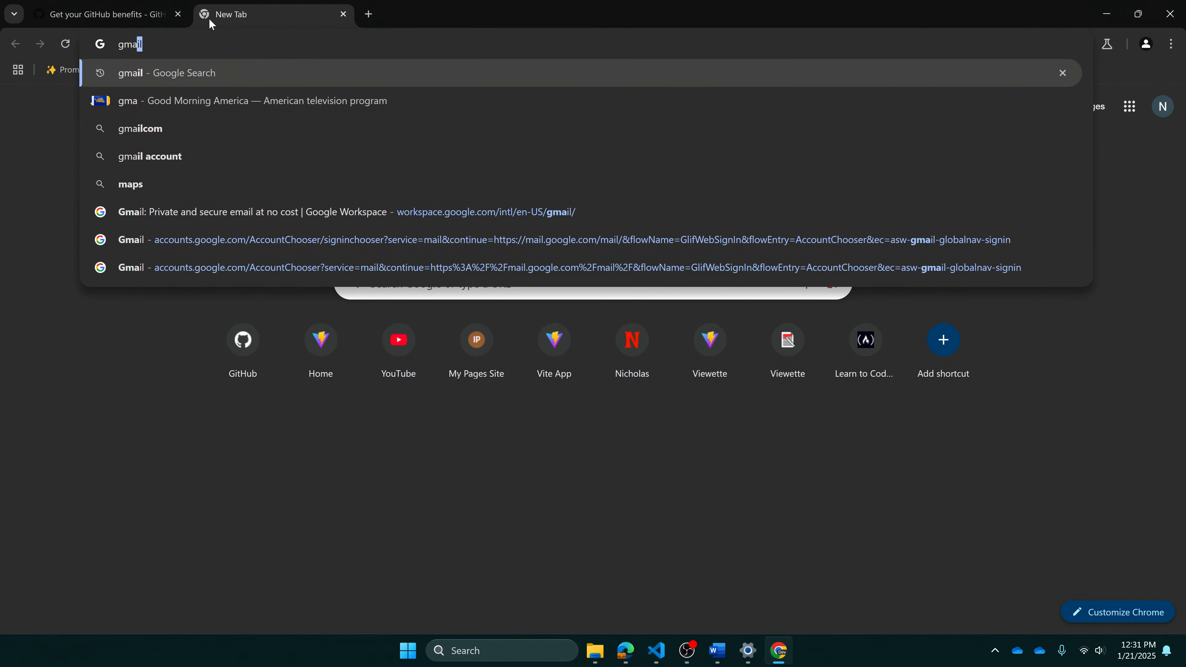
pyautogui.click(231, 236)
pyautogui.click(696, 311)
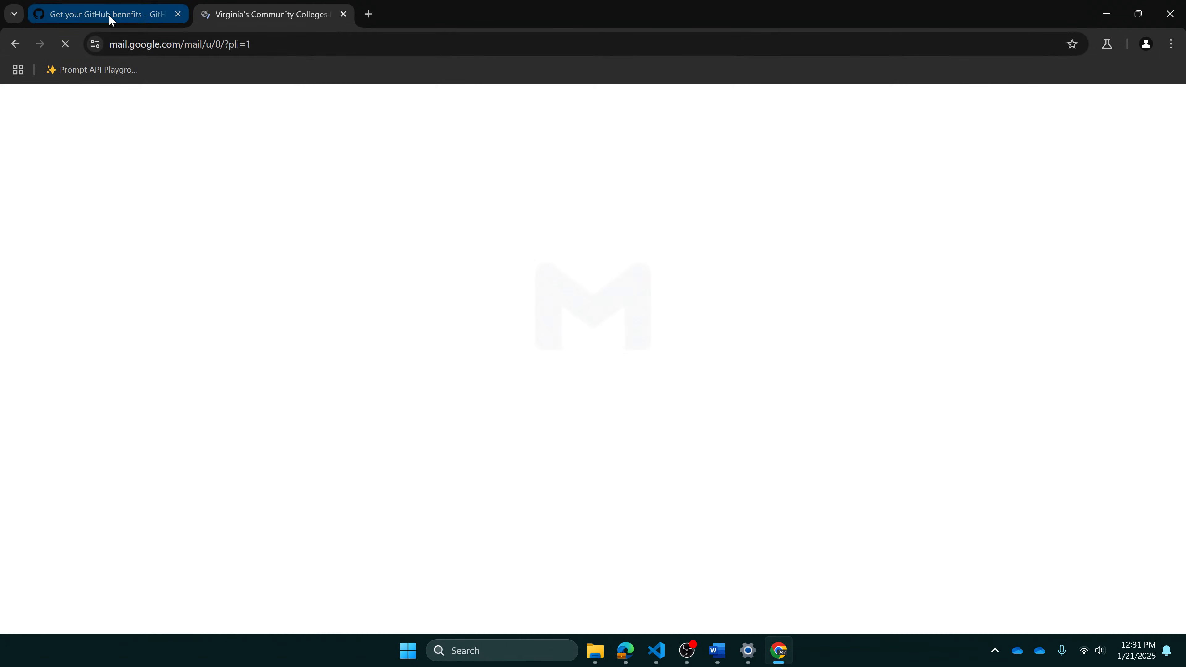
# Enter 'nrcc', pick New River Community College, and continue the application
pyautogui.click(110, 18)
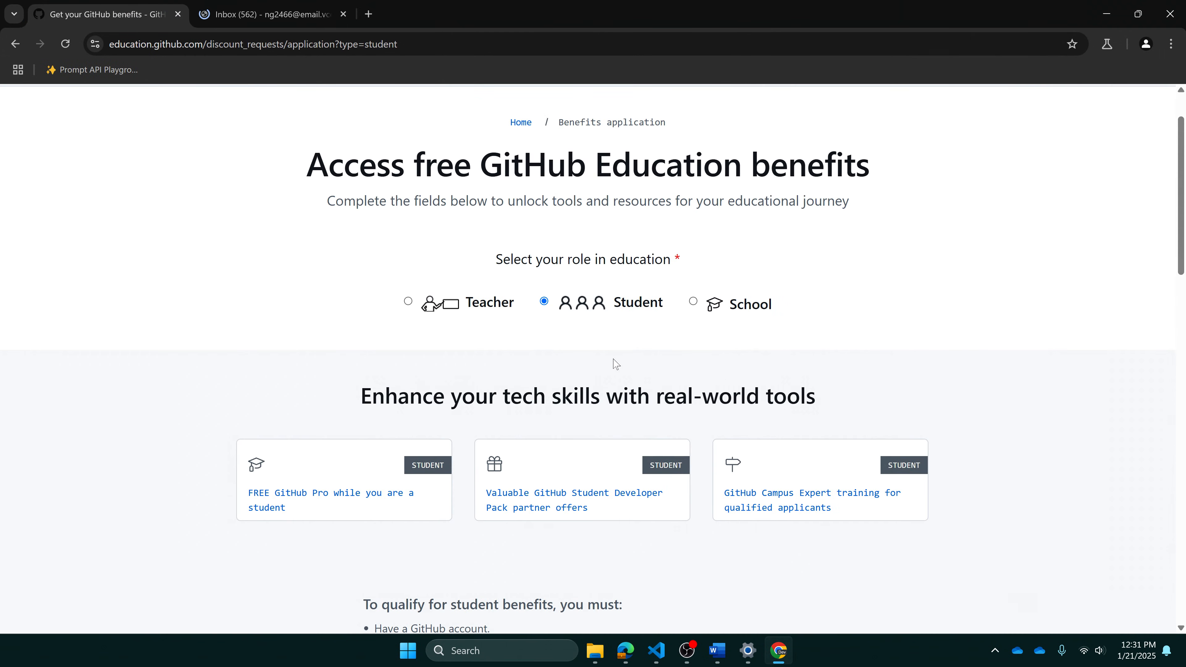
pyautogui.scroll(-16, 593, 438)
pyautogui.scroll(3, 513, 262)
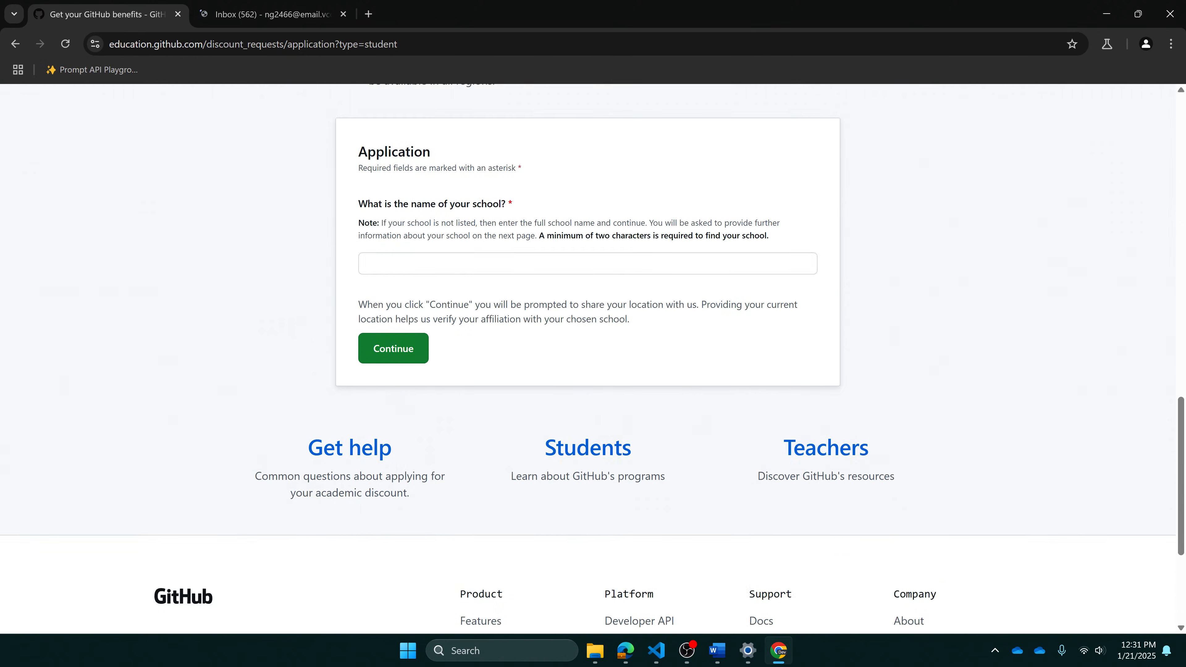
pyautogui.click(466, 327)
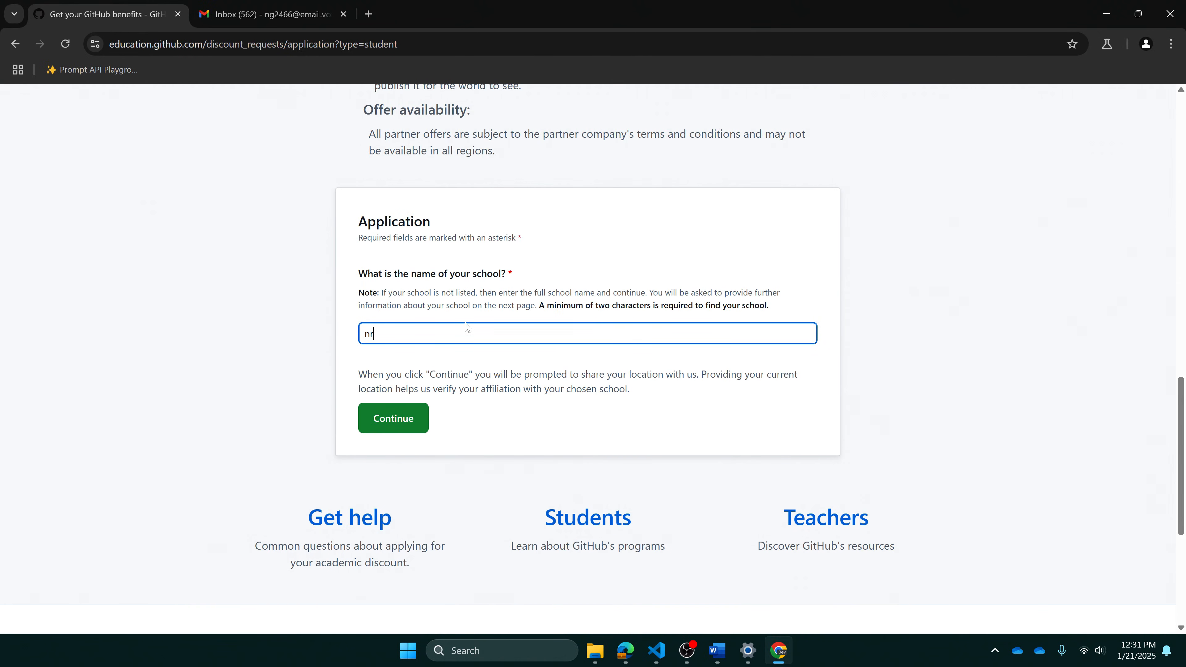
pyautogui.write('nrcc')
pyautogui.click(392, 359)
pyautogui.click(402, 417)
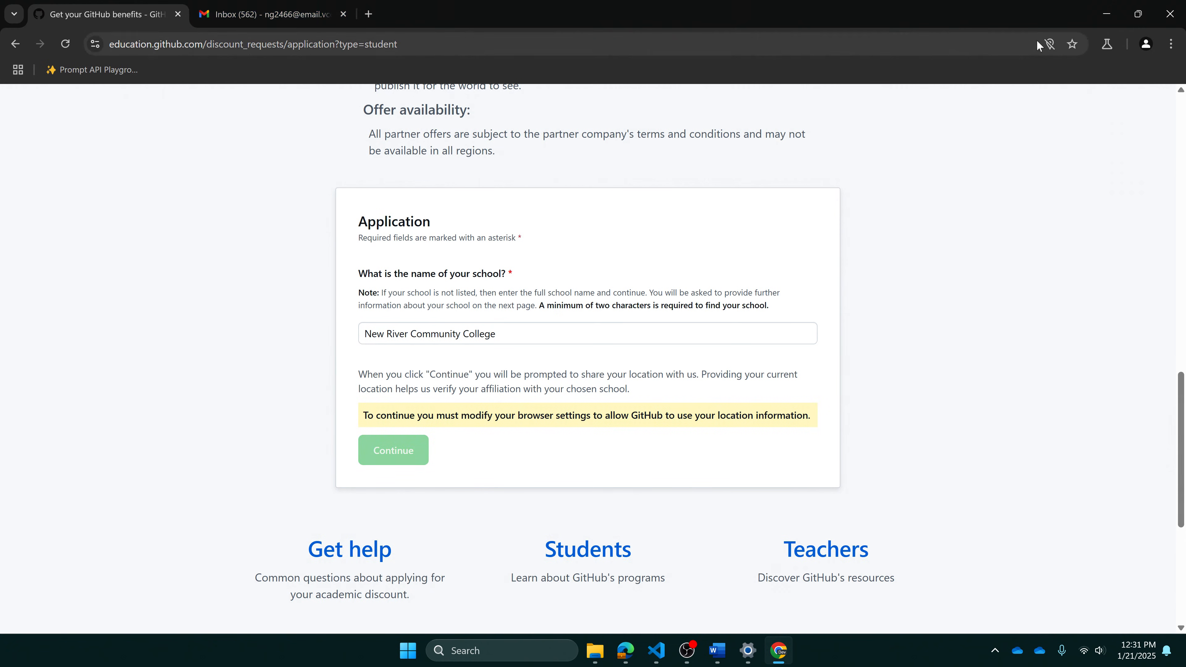
pyautogui.click(1170, 43)
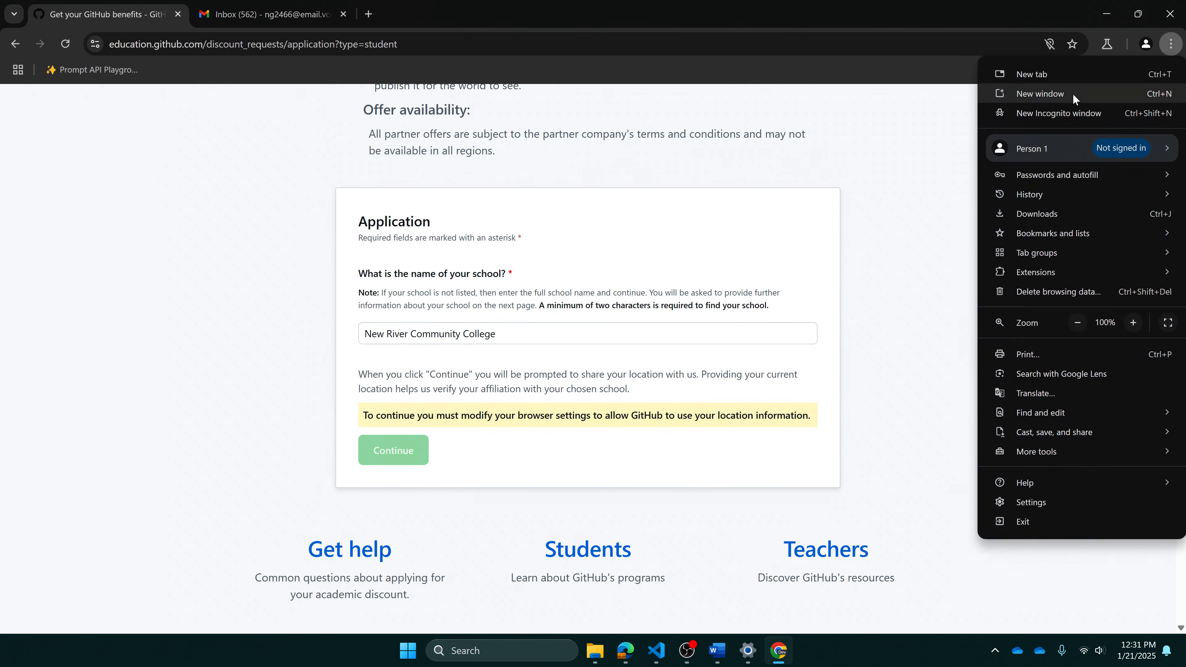
# Open education.github.com's permissions from Chrome's Location site settings
pyautogui.click(1029, 502)
pyautogui.write('location')
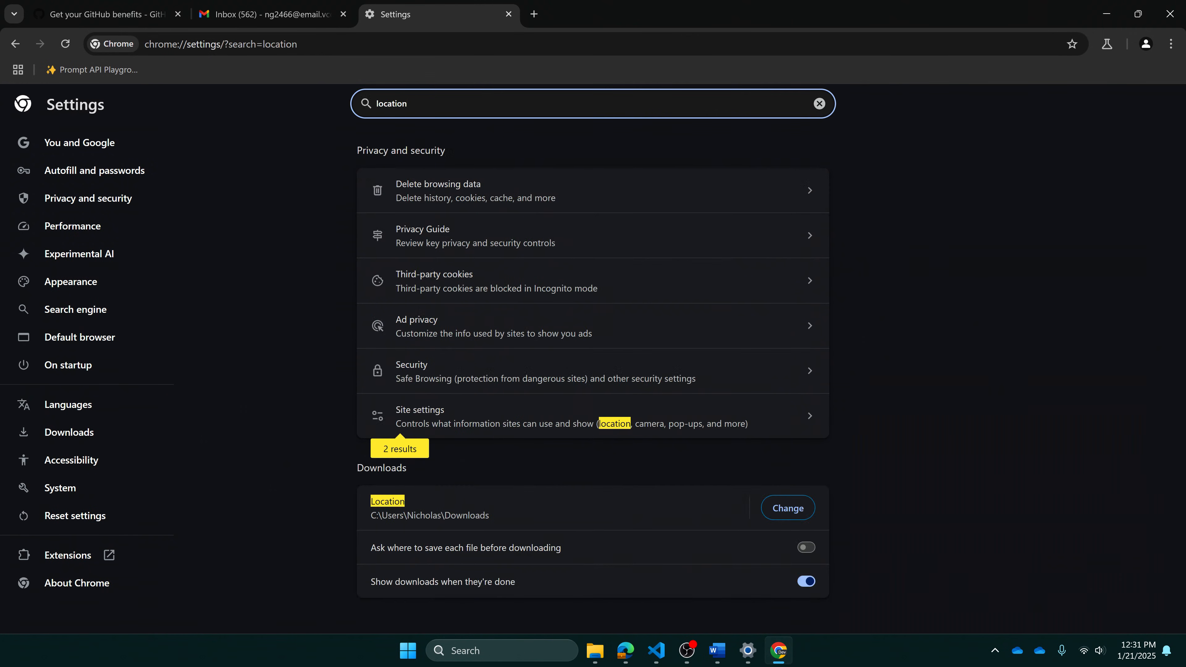
pyautogui.click(450, 438)
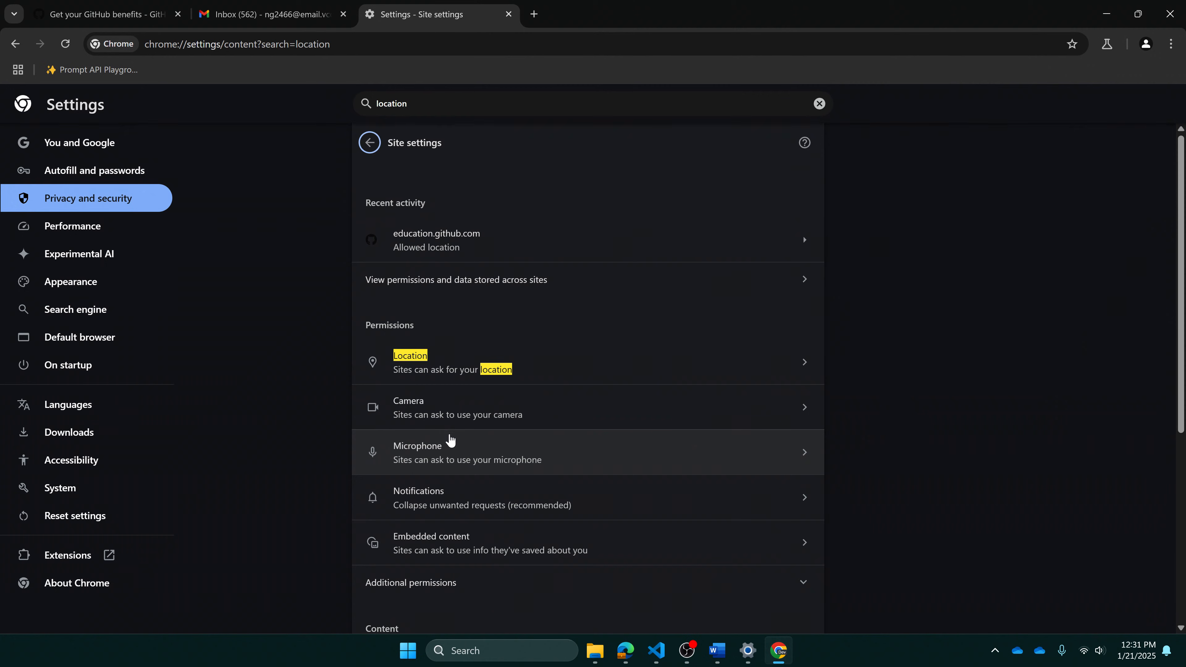
pyautogui.click(439, 371)
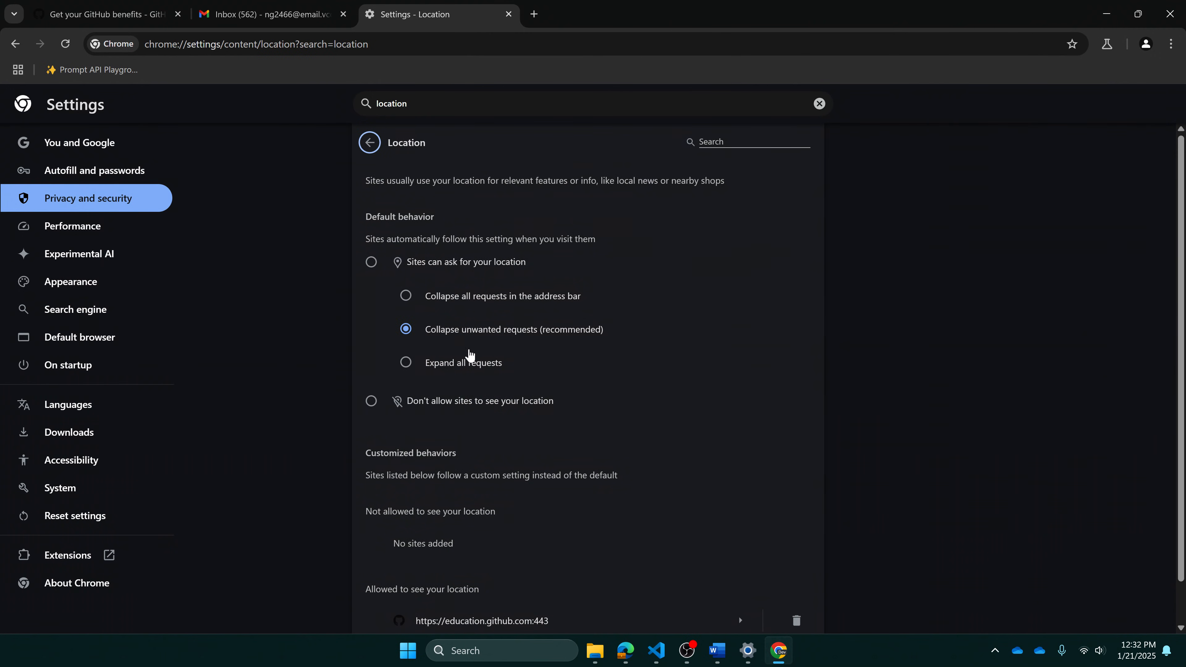
pyautogui.scroll(-1, 473, 357)
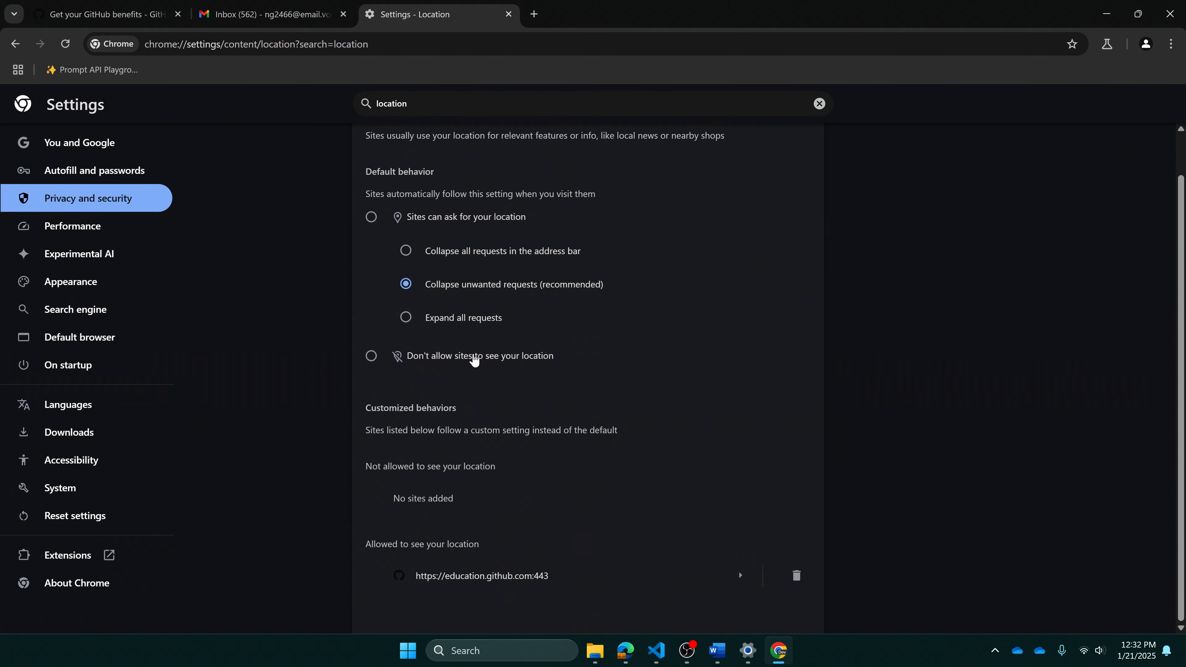
pyautogui.click(567, 574)
# Reset all of education.github.com's permissions, then reload the GitHub benefits application
pyautogui.click(709, 290)
pyautogui.click(705, 342)
pyautogui.click(739, 283)
pyautogui.click(744, 268)
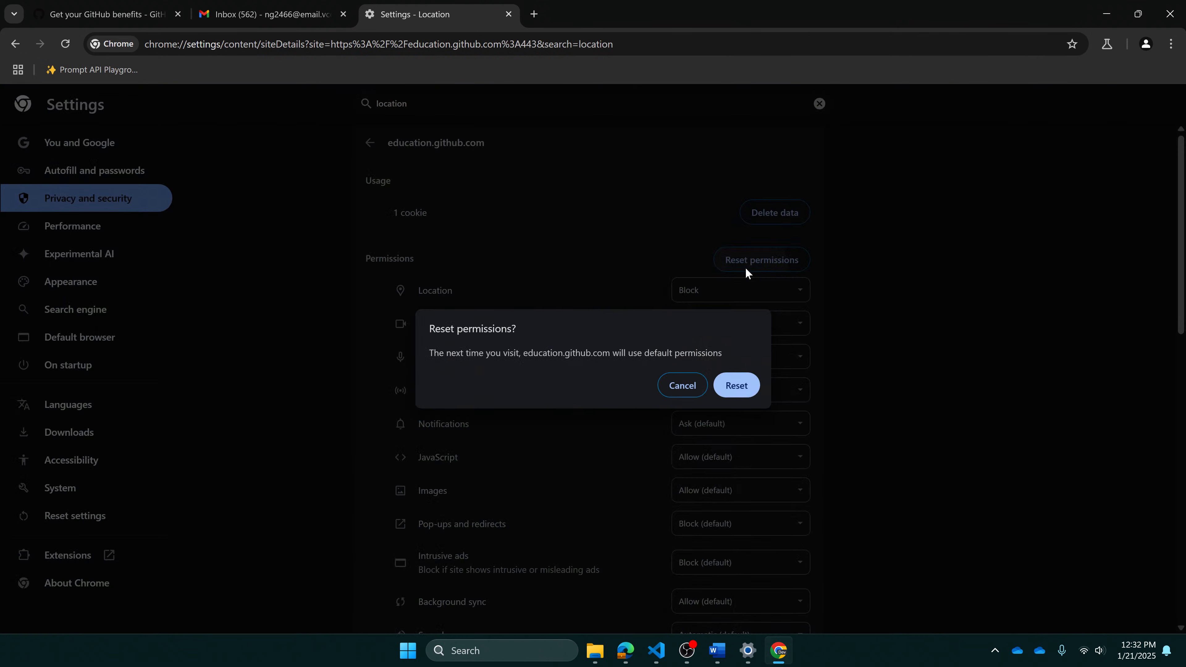
pyautogui.click(721, 388)
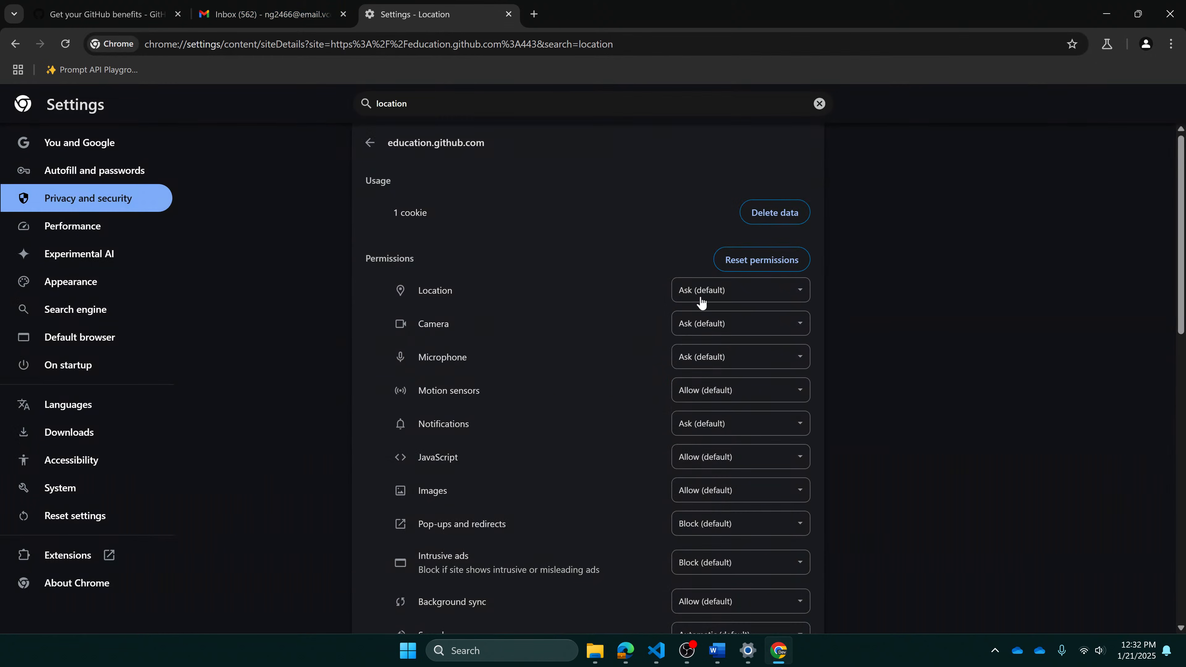
pyautogui.click(139, 10)
pyautogui.click(280, 209)
pyautogui.hotkey('ctrl', 'r')
# Pick New River Community College, continue, and allow location while visiting the site
pyautogui.click(423, 329)
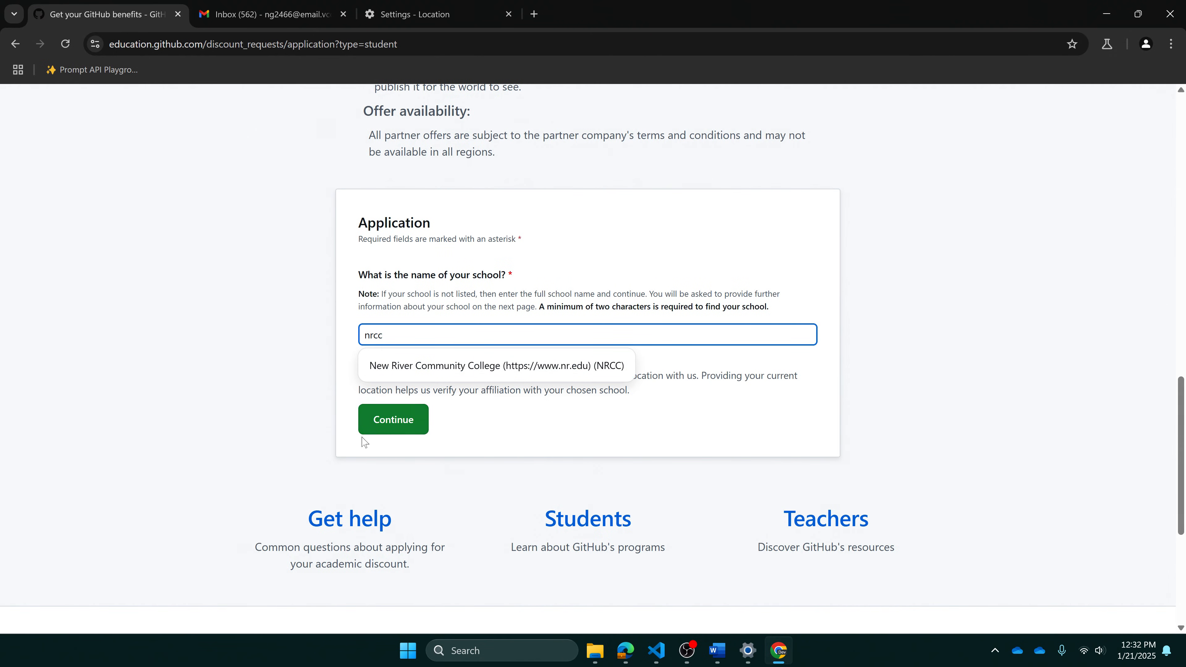
pyautogui.click(413, 363)
pyautogui.click(404, 426)
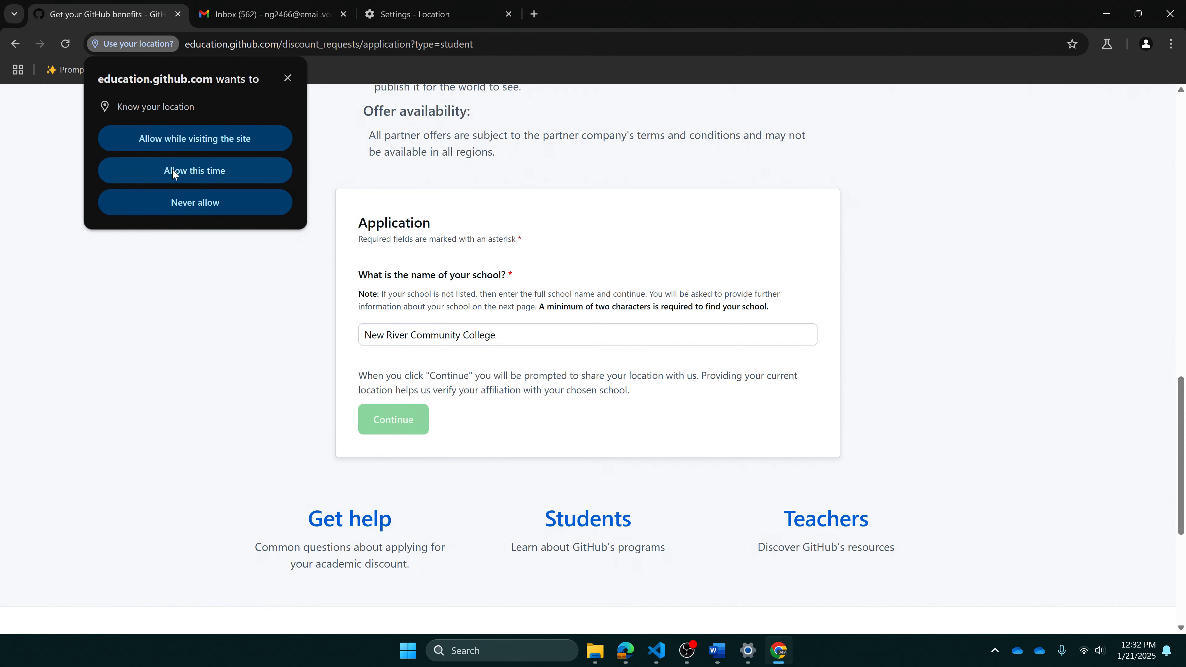
pyautogui.click(178, 141)
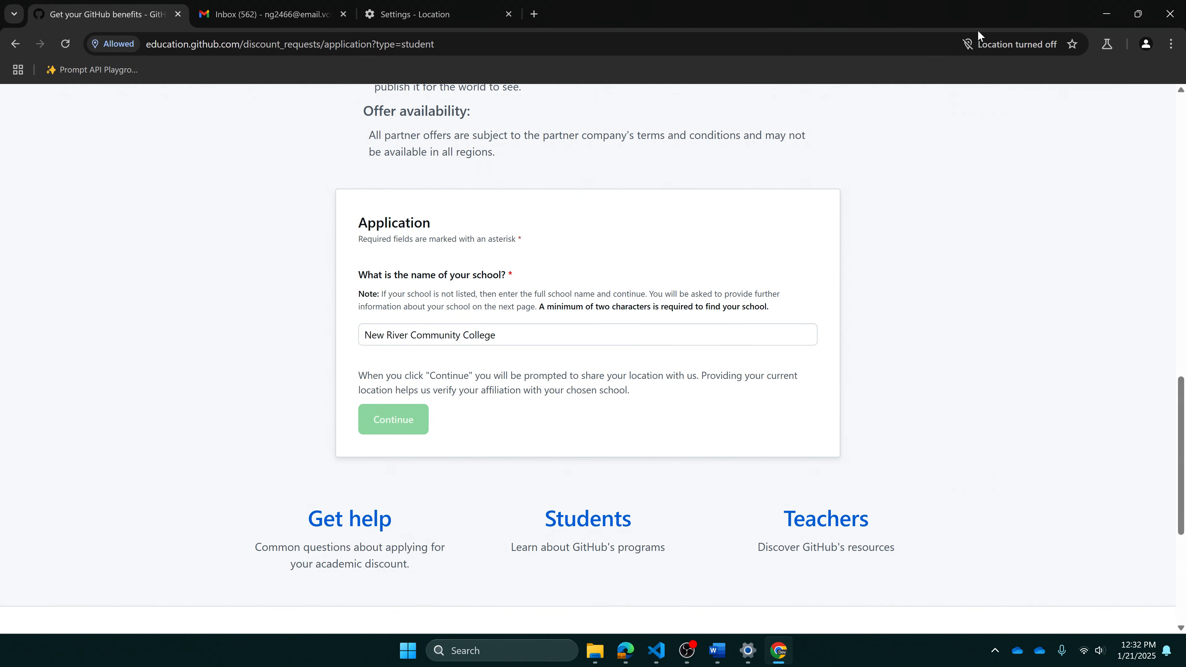
# Turn on 'Let apps access your location' in Windows location settings
pyautogui.click(981, 44)
pyautogui.click(1021, 173)
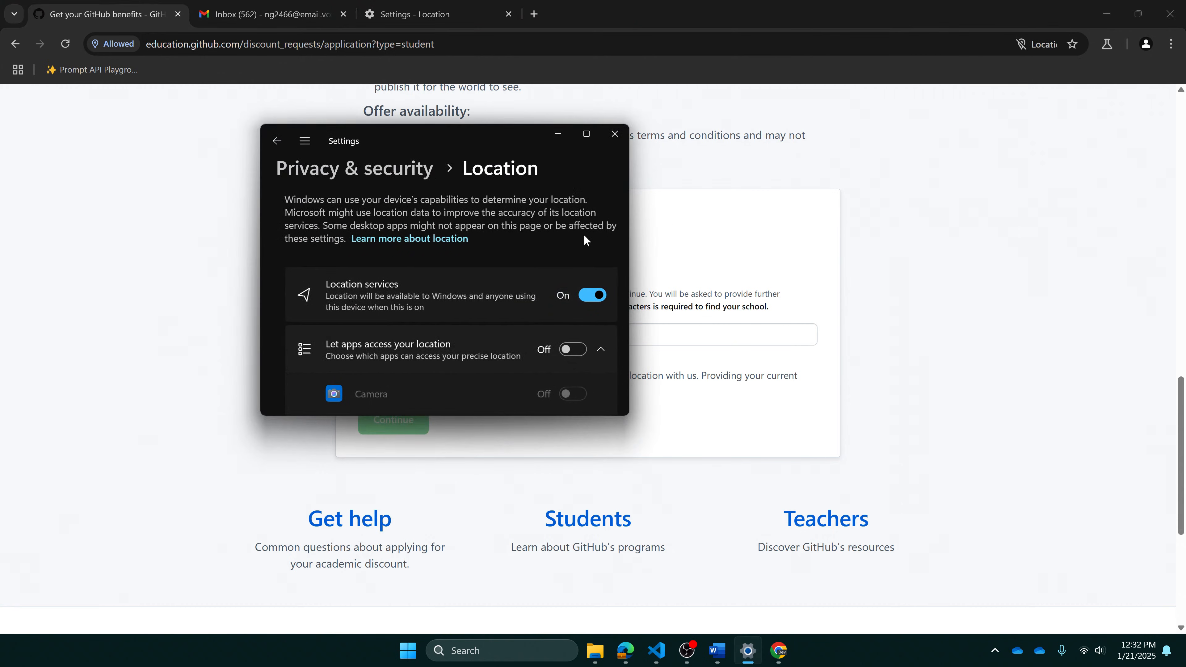
pyautogui.click(566, 315)
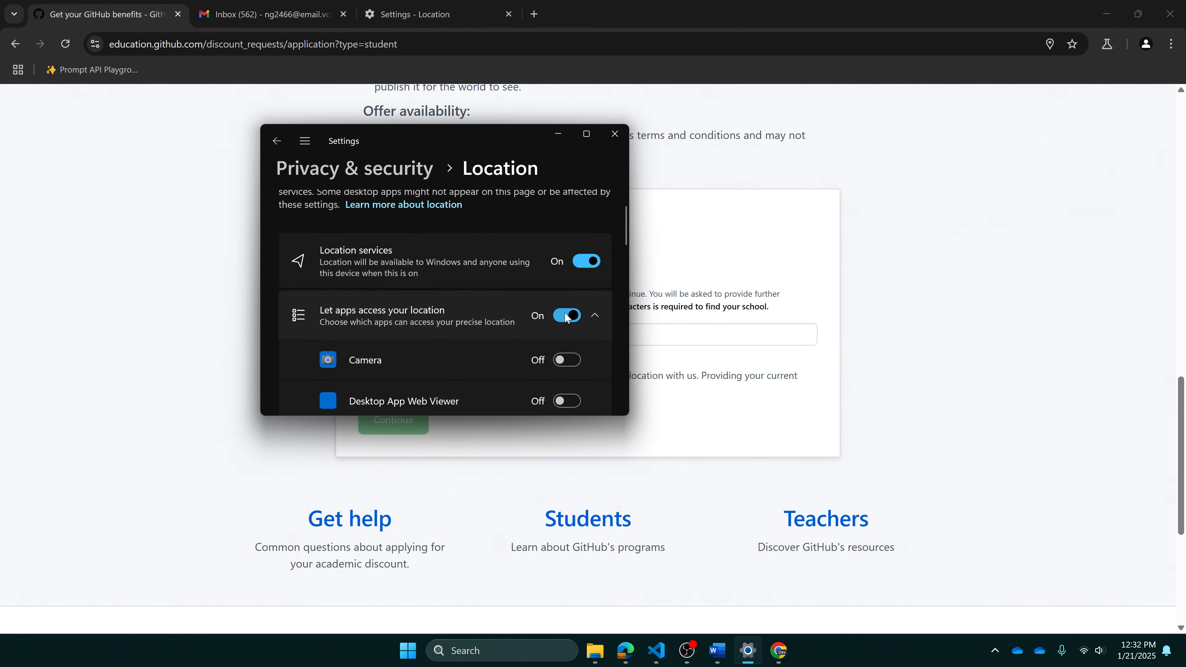
pyautogui.scroll(-1, 412, 308)
pyautogui.scroll(-4, 476, 315)
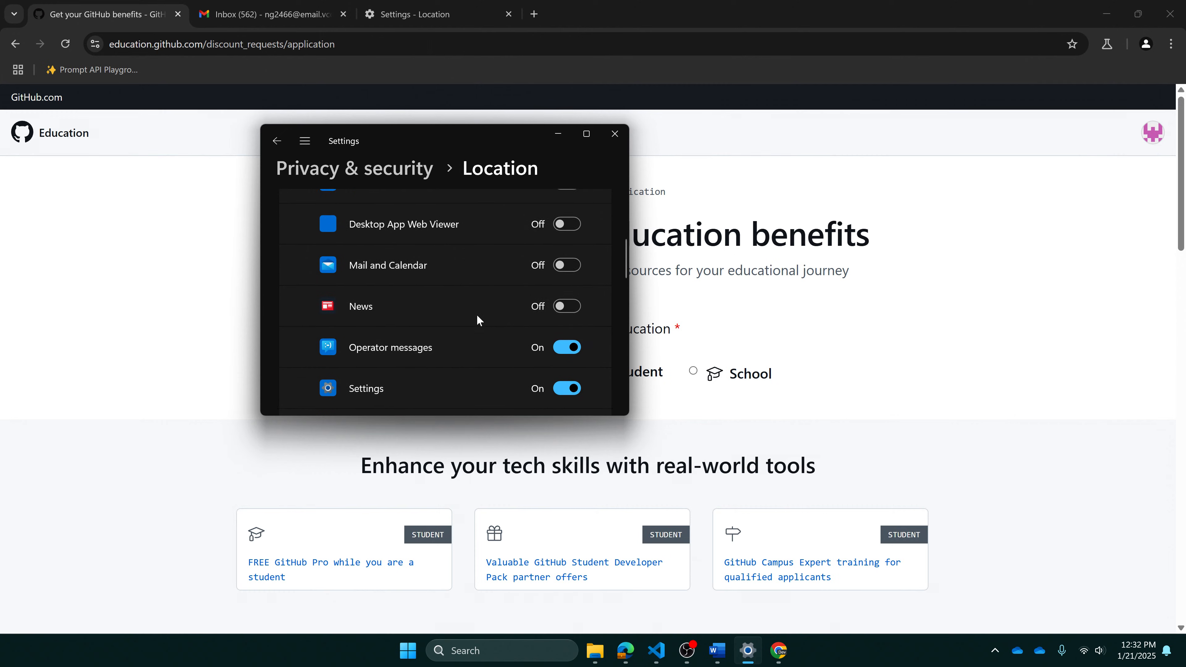
# Follow the 2FA warning's 'this GitHub Doc' link and read the two-factor authentication guide
pyautogui.click(842, 345)
pyautogui.scroll(-5, 842, 297)
pyautogui.scroll(-15, 845, 301)
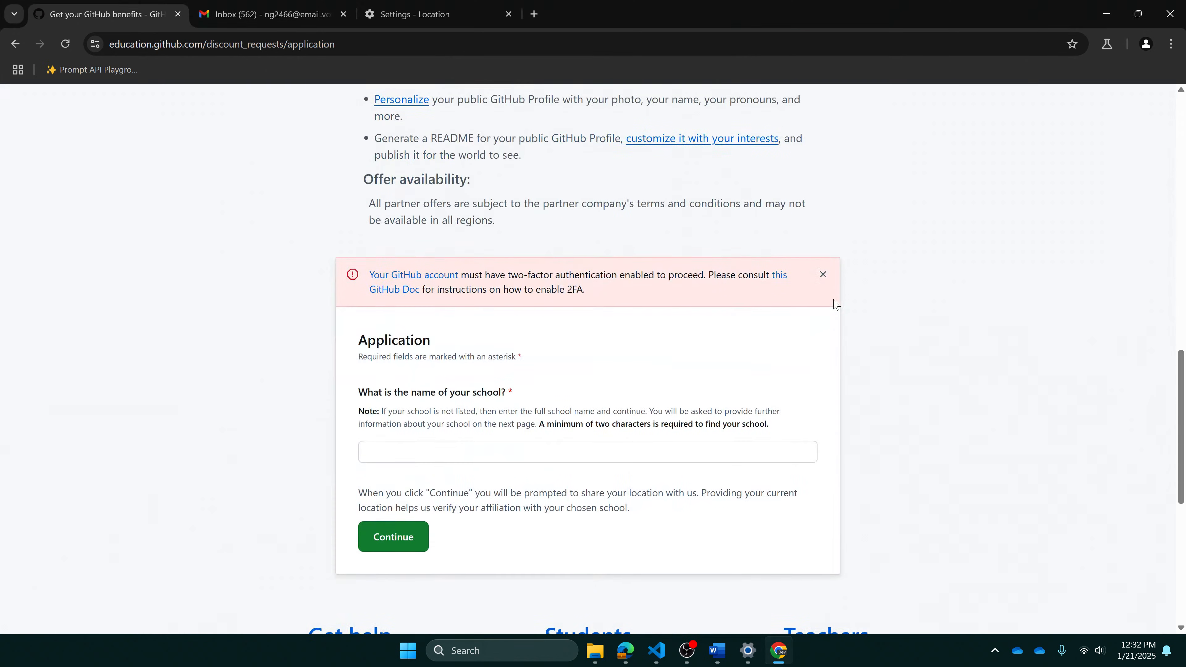
pyautogui.scroll(4, 497, 344)
pyautogui.click(490, 382)
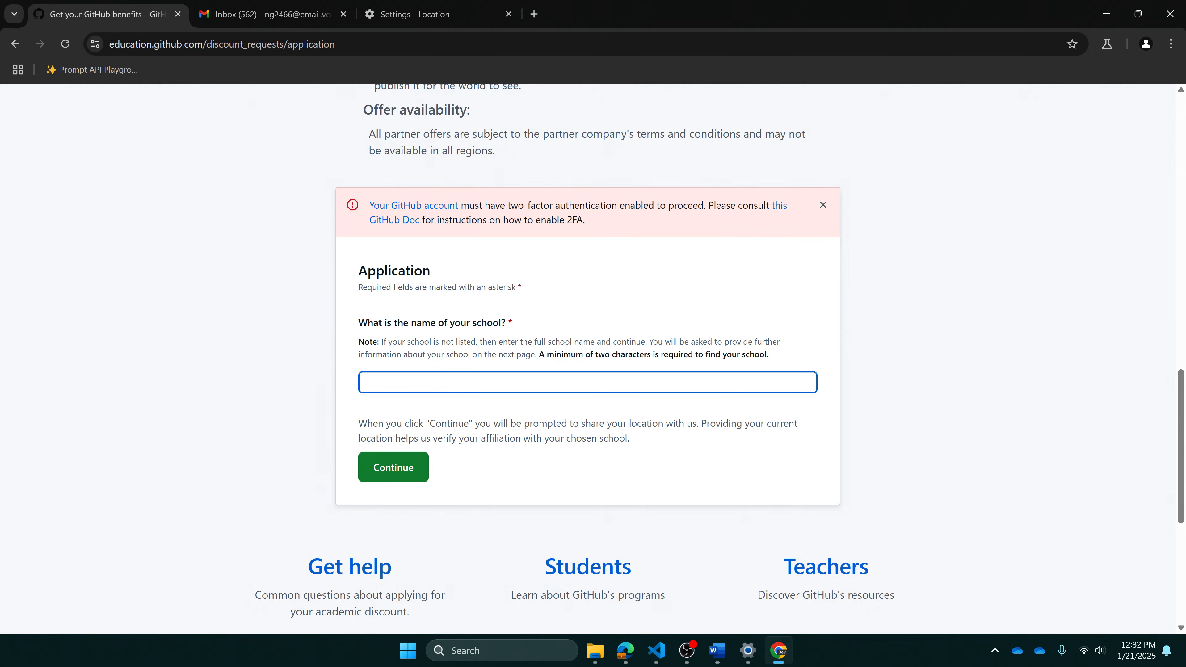
pyautogui.keyDown('ctrl'); pyautogui.click(397, 220); pyautogui.keyUp('ctrl')
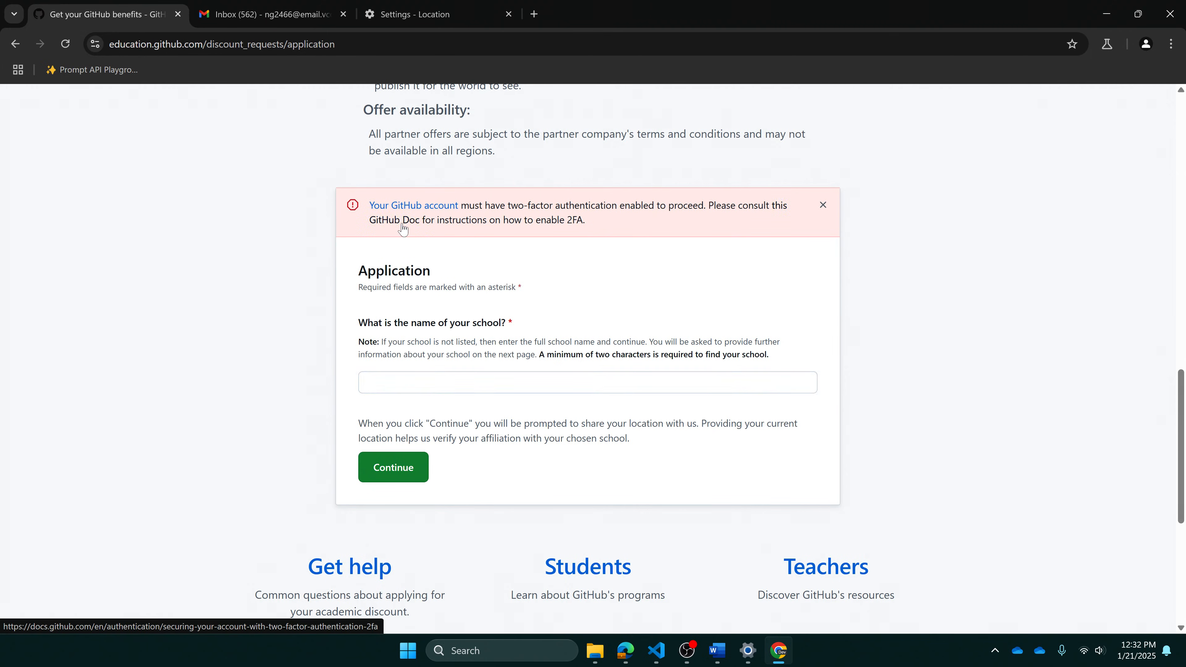
pyautogui.click(295, 16)
pyautogui.scroll(-5, 421, 278)
pyautogui.scroll(-10, 495, 369)
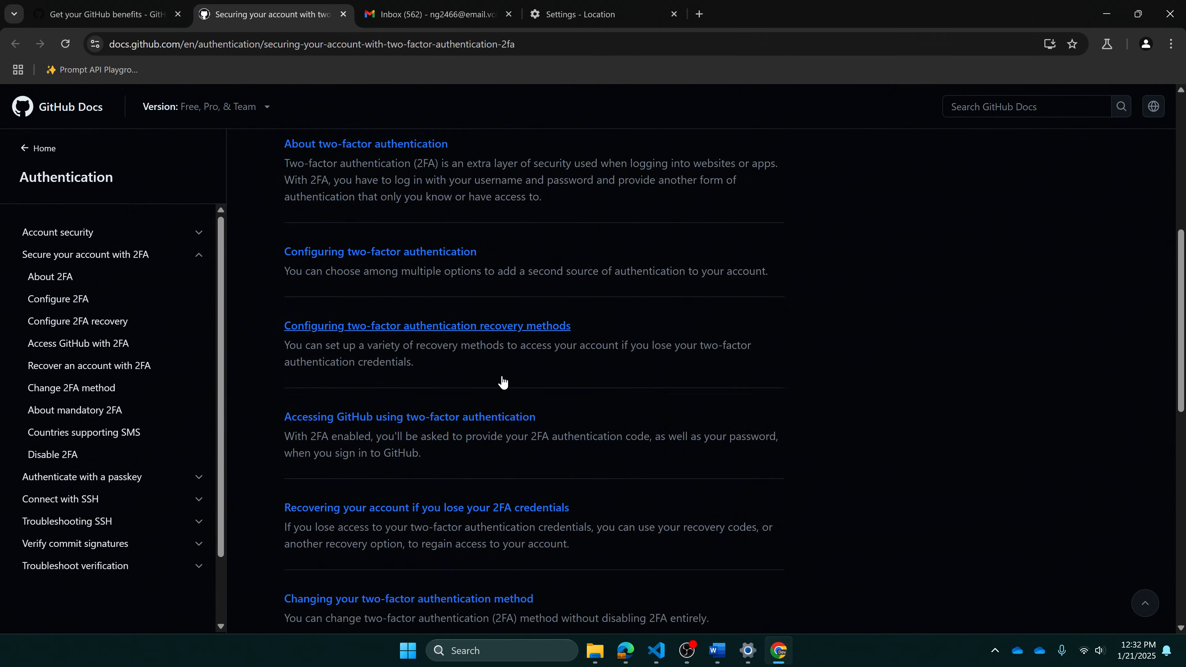
pyautogui.scroll(15, 488, 363)
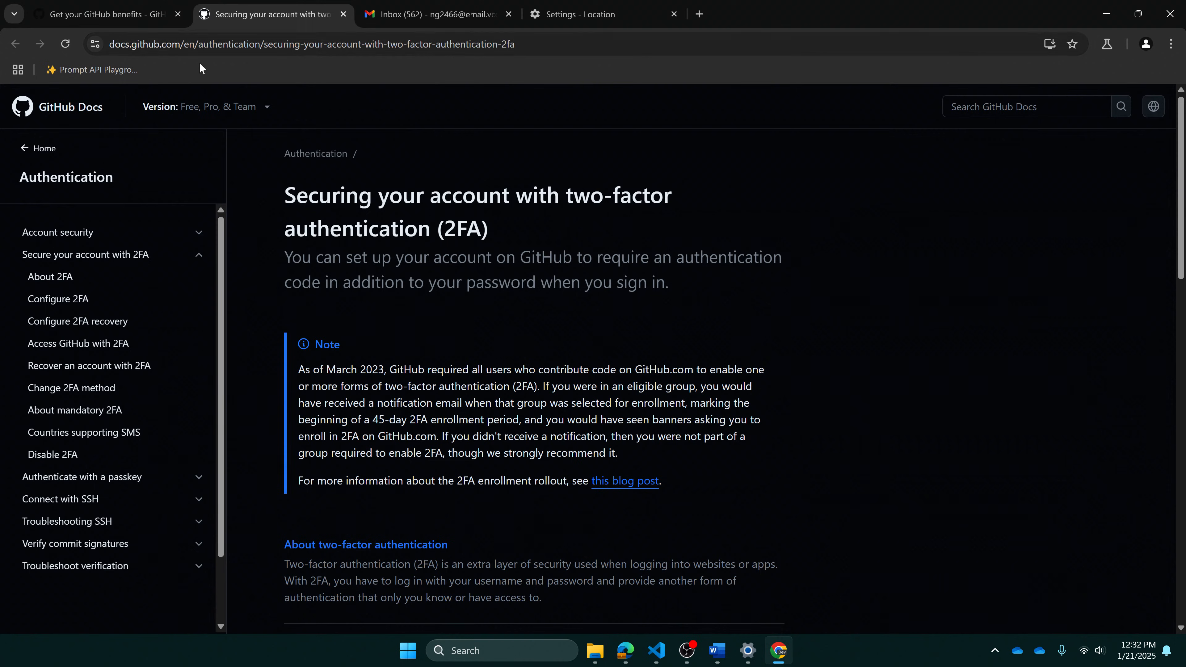
# Go to GitHub account Settings > Password and authentication
pyautogui.click(103, 14)
pyautogui.scroll(15, 523, 255)
pyautogui.click(28, 137)
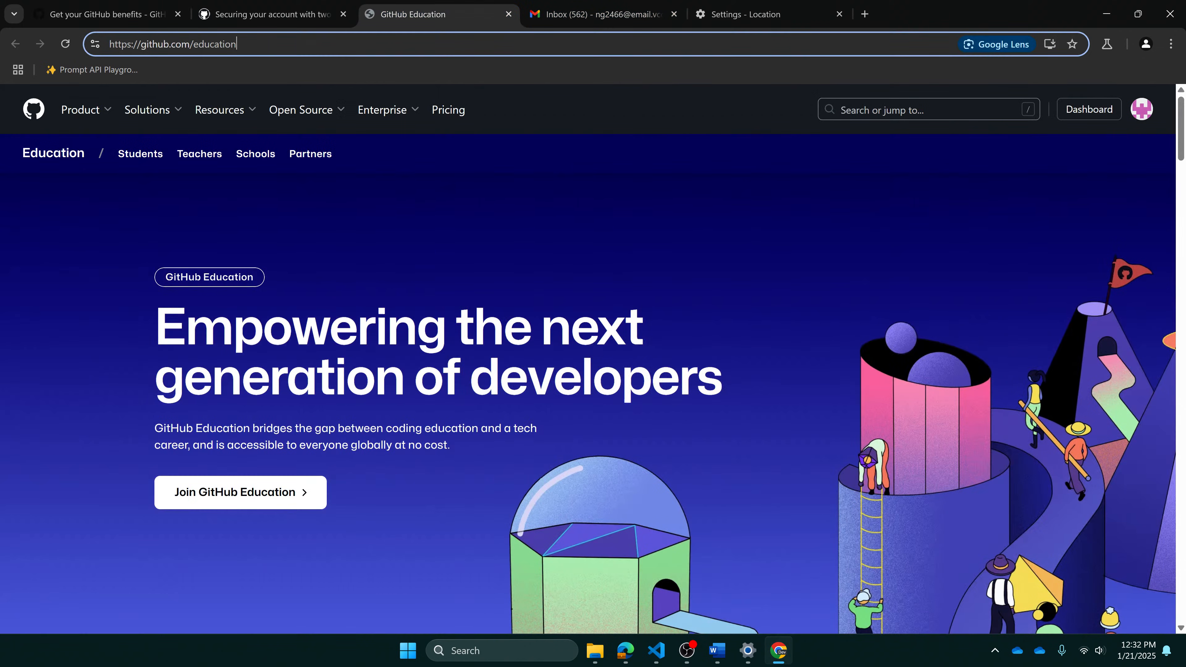
pyautogui.doubleClick(204, 44)
pyautogui.click(1139, 110)
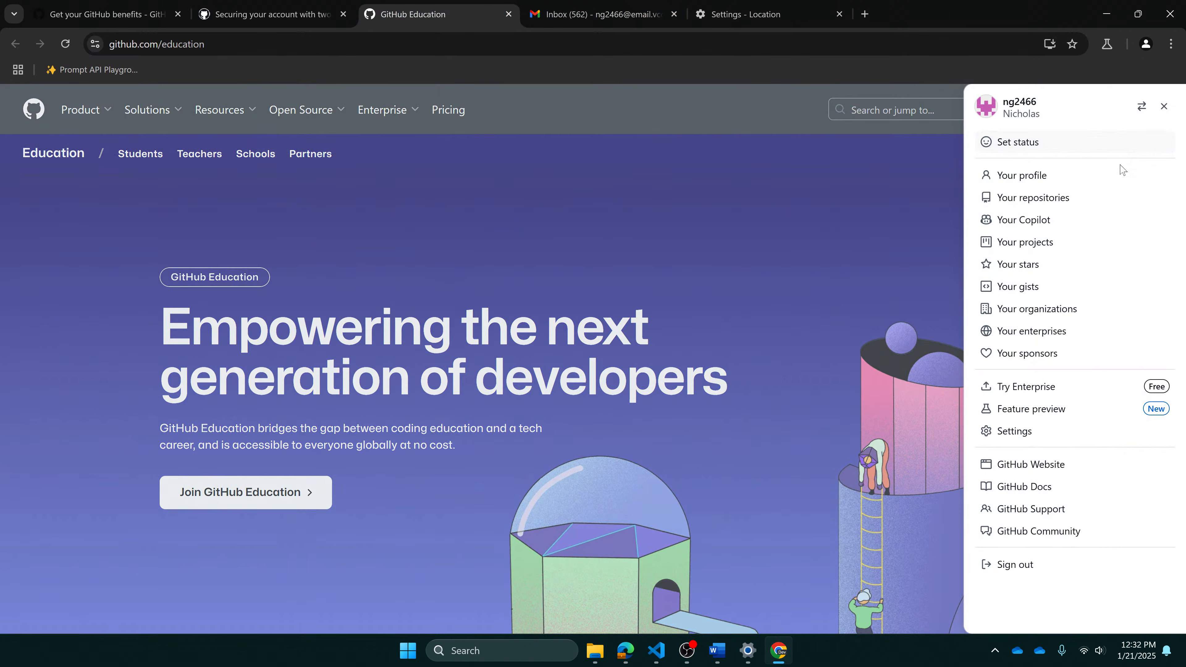
pyautogui.click(1033, 431)
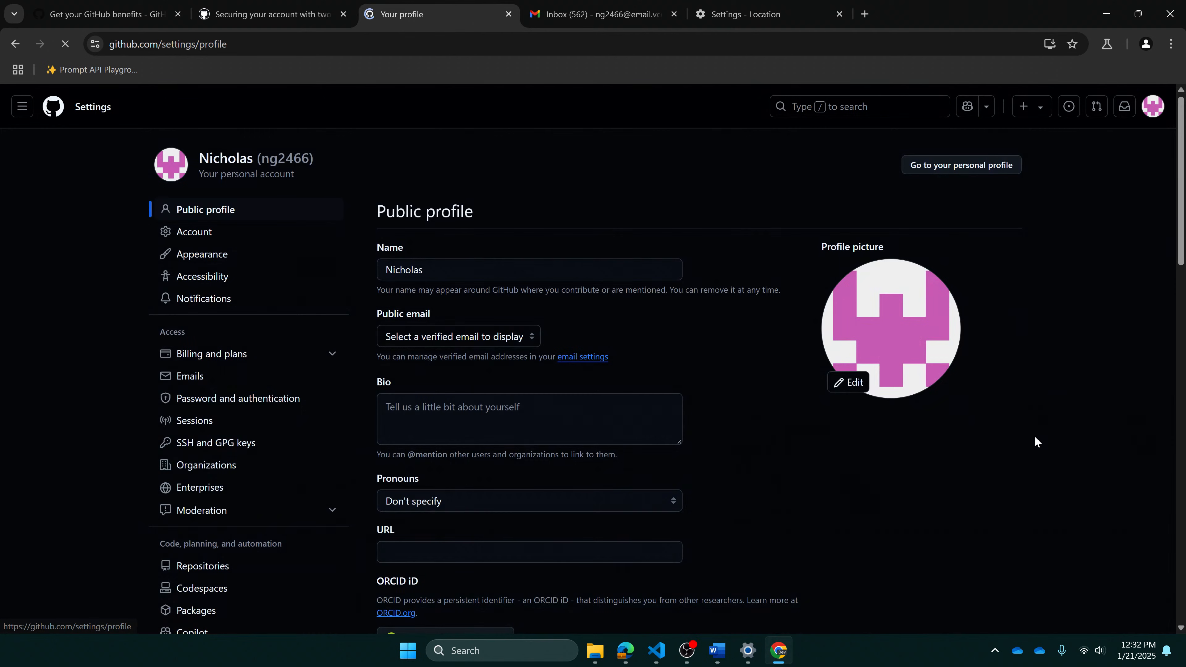
pyautogui.scroll(-1, 251, 362)
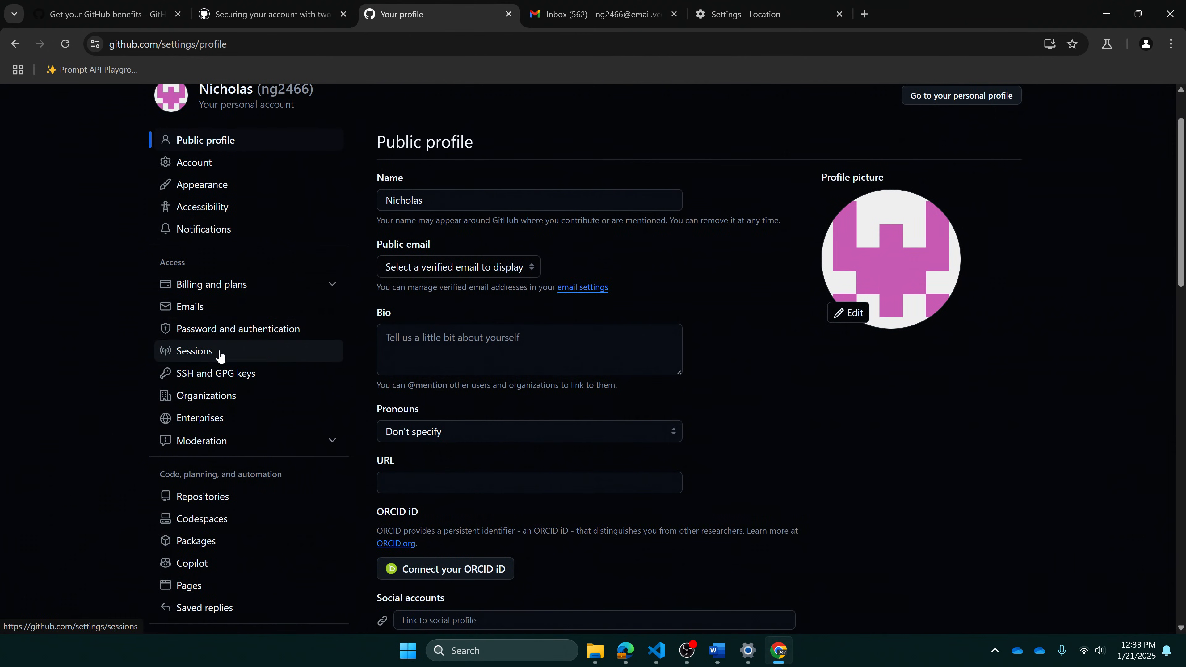
pyautogui.click(211, 330)
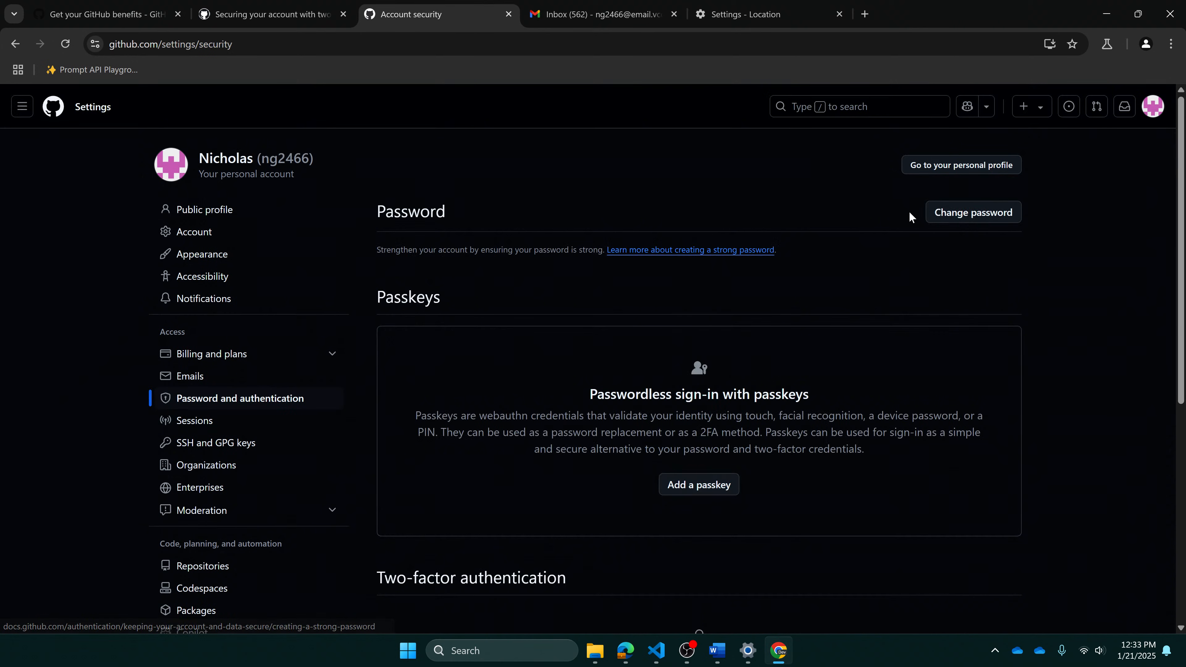
pyautogui.scroll(-5, 864, 270)
# Start two-factor setup and enter the authenticator app's verification code
pyautogui.click(712, 396)
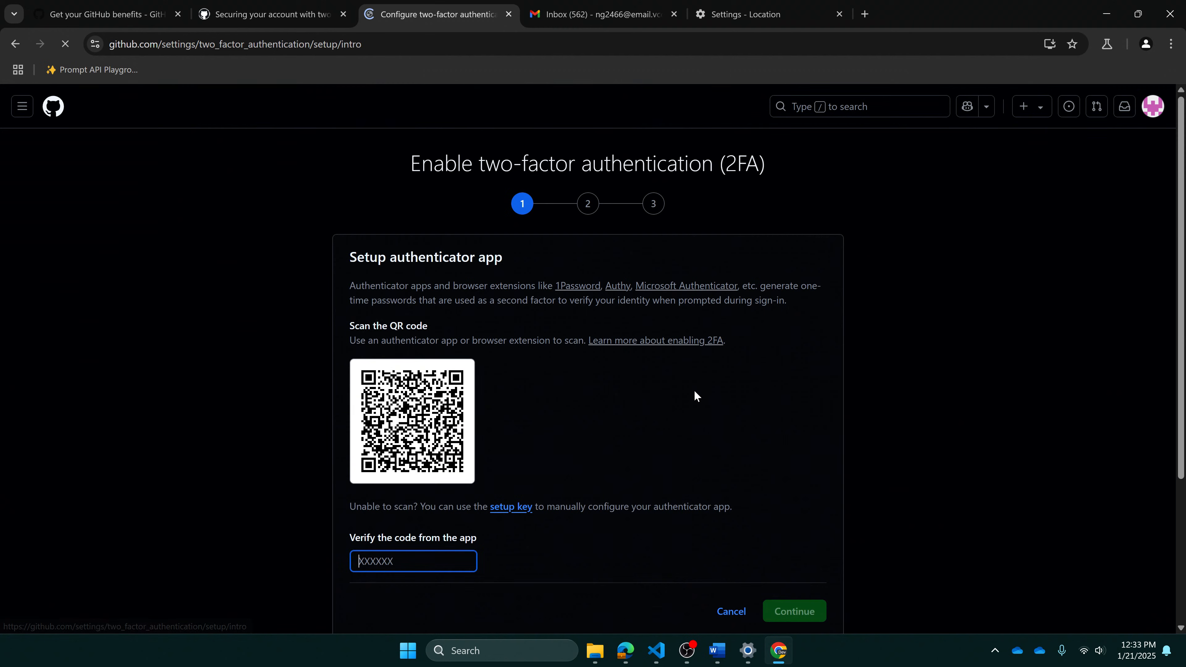
pyautogui.scroll(-3, 535, 342)
pyautogui.scroll(2, 535, 343)
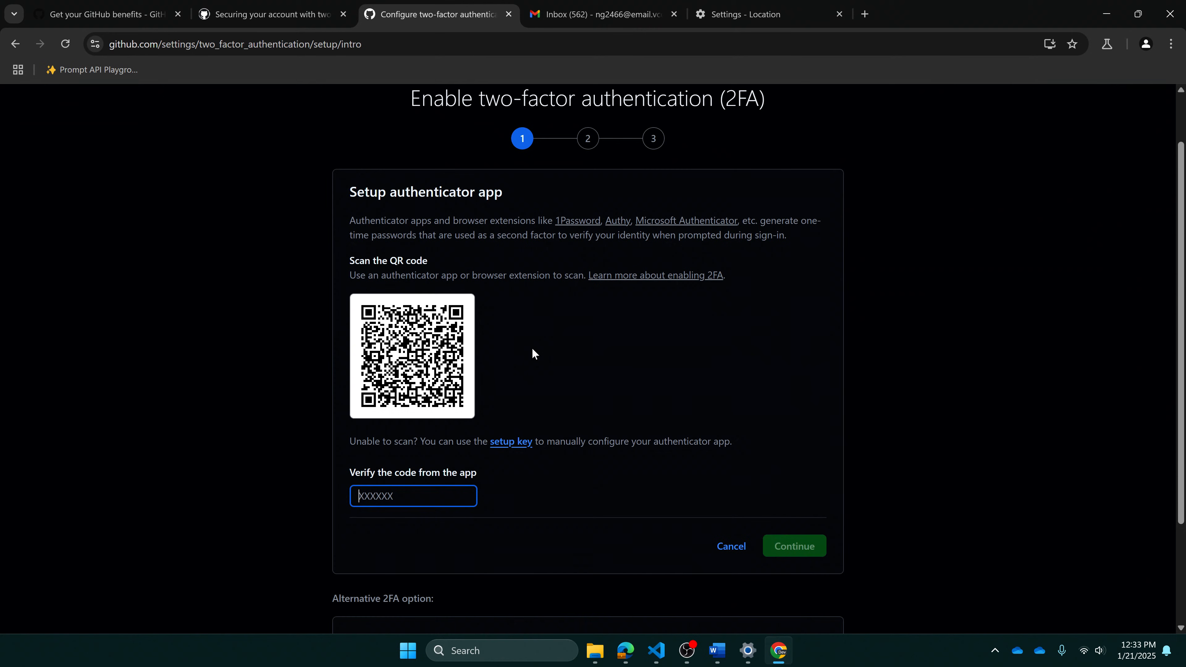
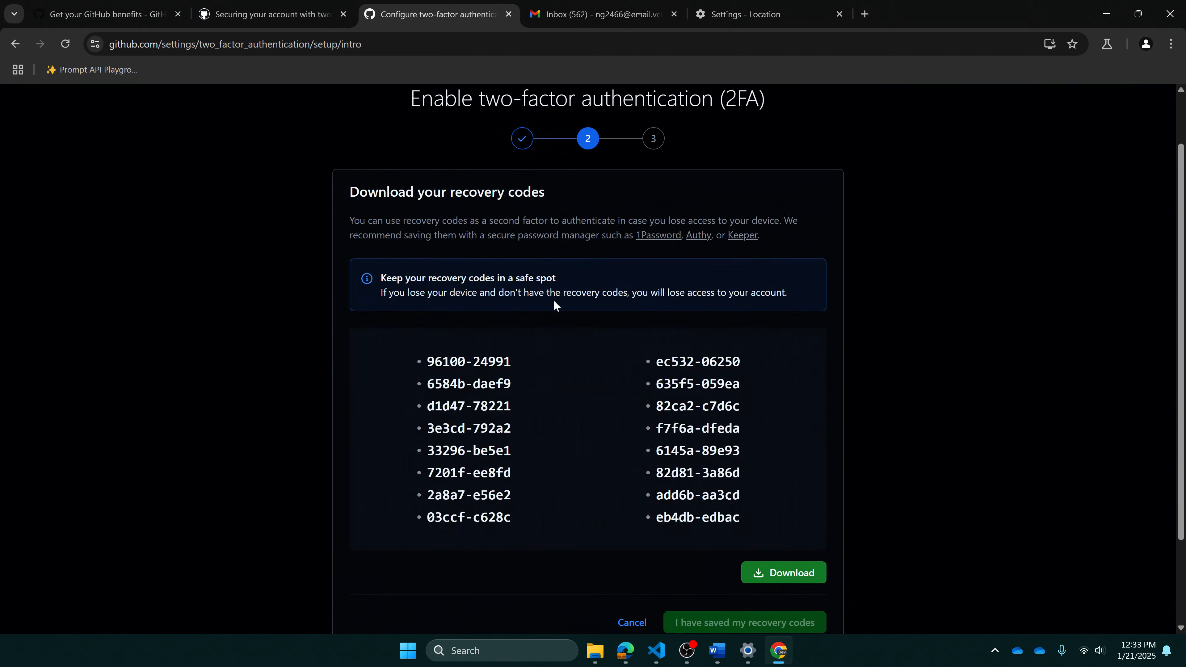
# Download the recovery codes as github-recovery-codes (1).txt and check the downloads list
pyautogui.click(807, 578)
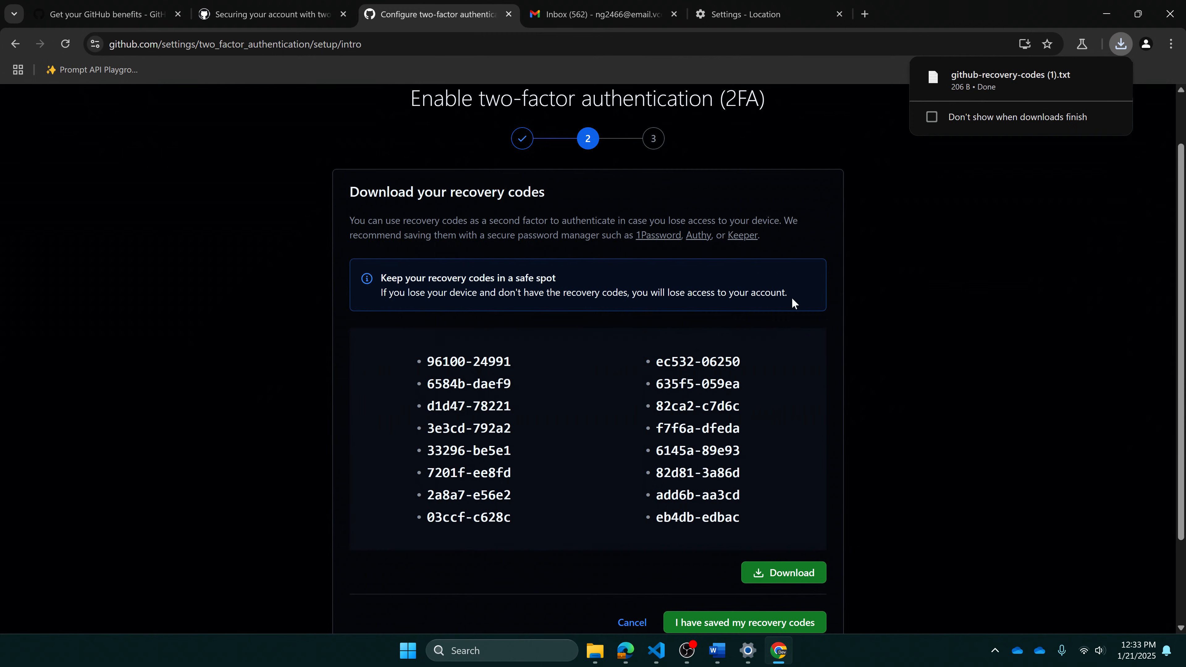
pyautogui.moveTo(797, 294); pyautogui.dragTo(380, 293)
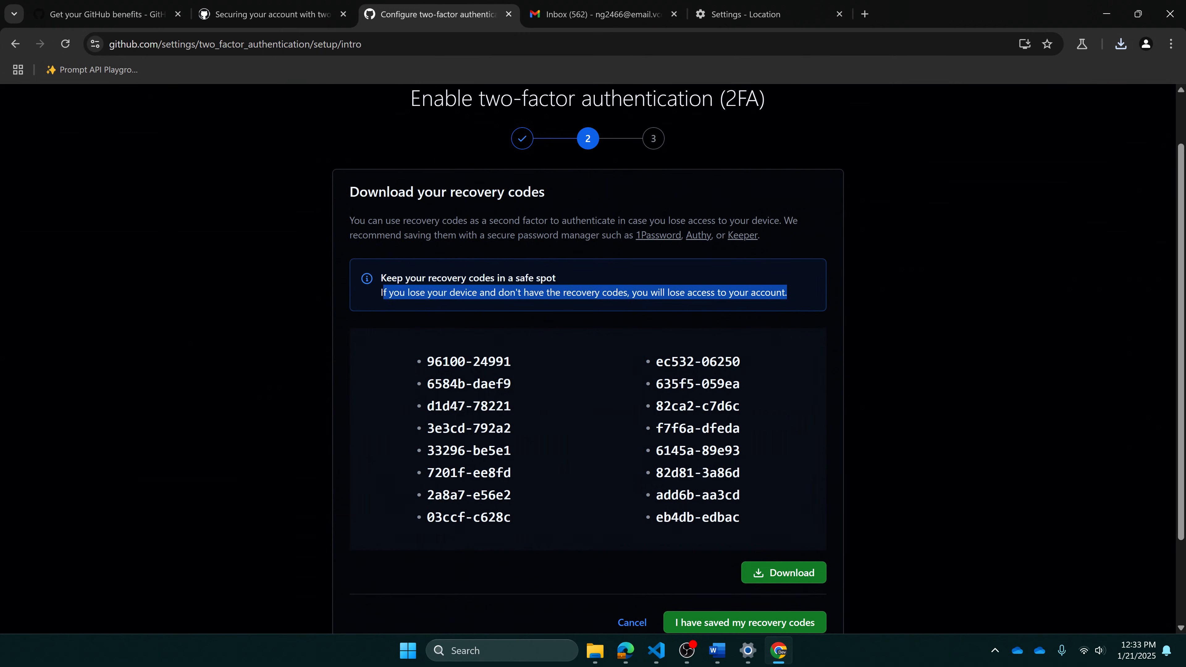
pyautogui.doubleClick(477, 293)
pyautogui.tripleClick(477, 293)
pyautogui.click(1120, 44)
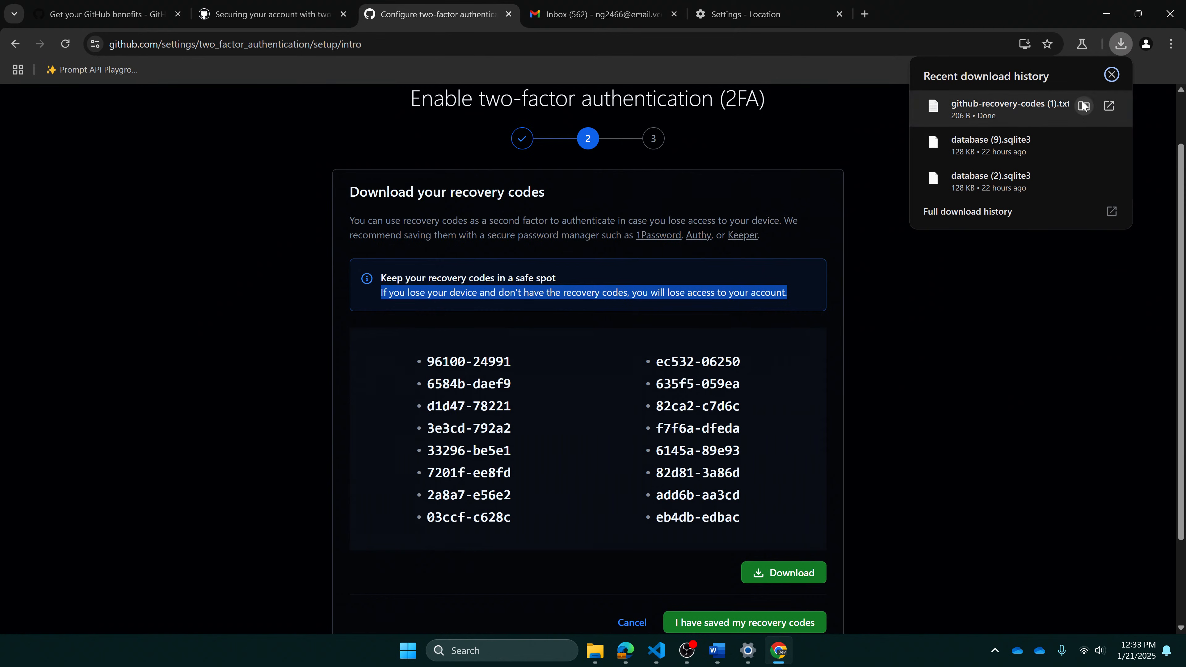
pyautogui.click(1038, 275)
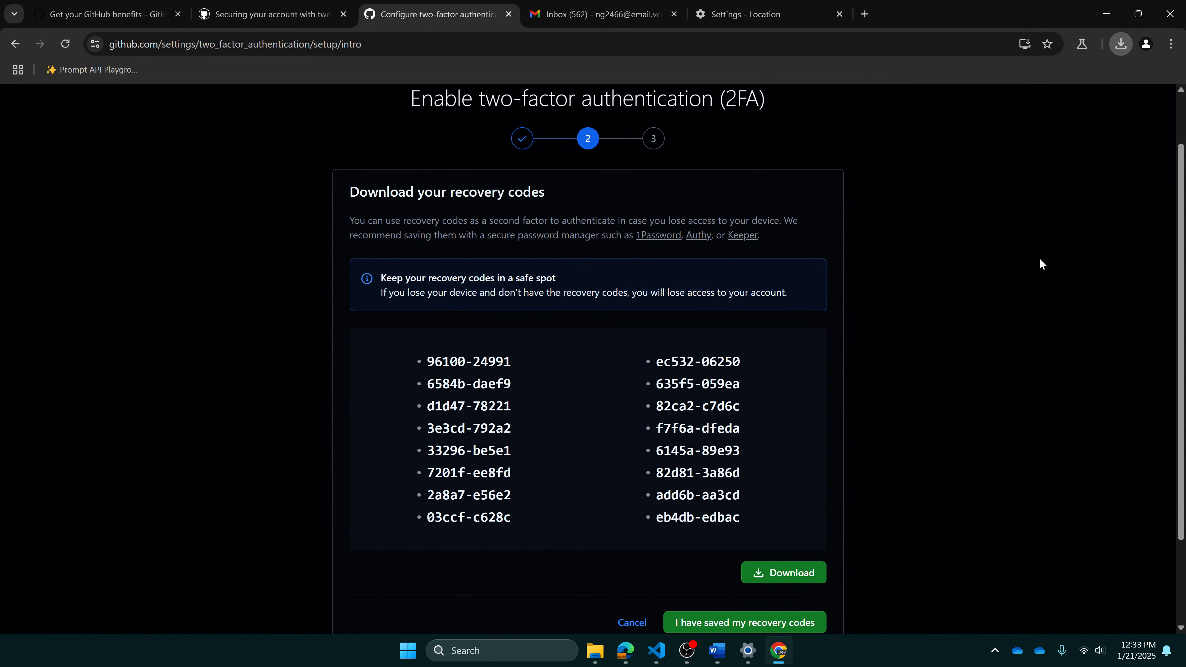
pyautogui.scroll(-2, 929, 472)
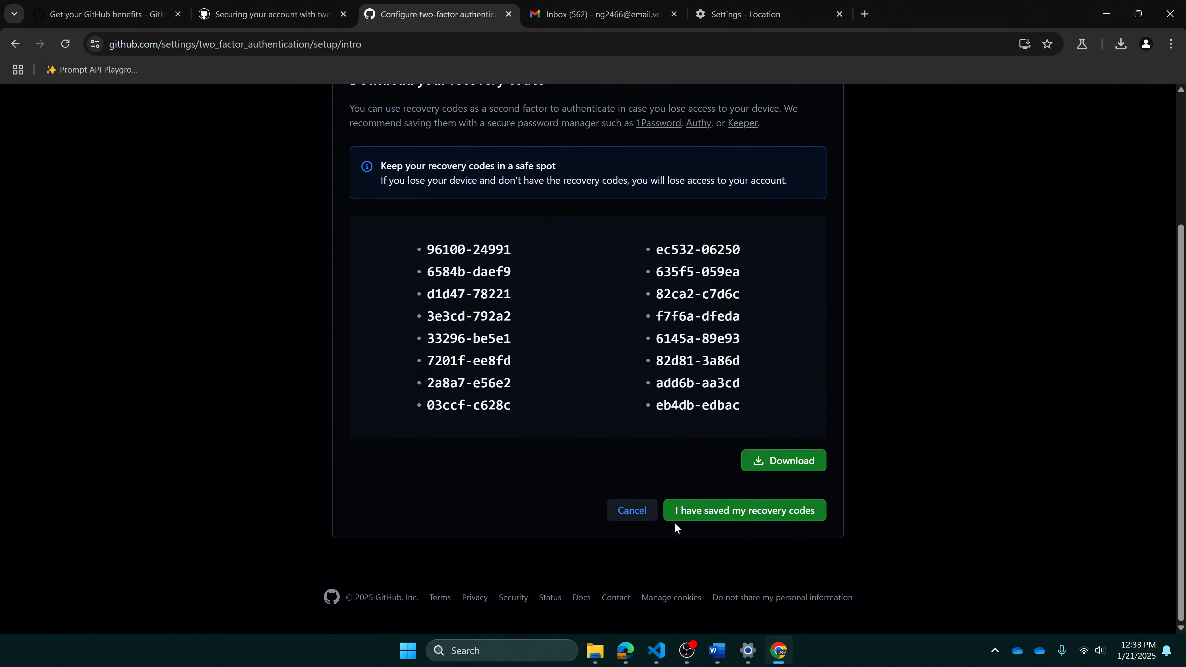
# Confirm the recovery codes are saved to finish enabling two-factor authentication
pyautogui.click(726, 512)
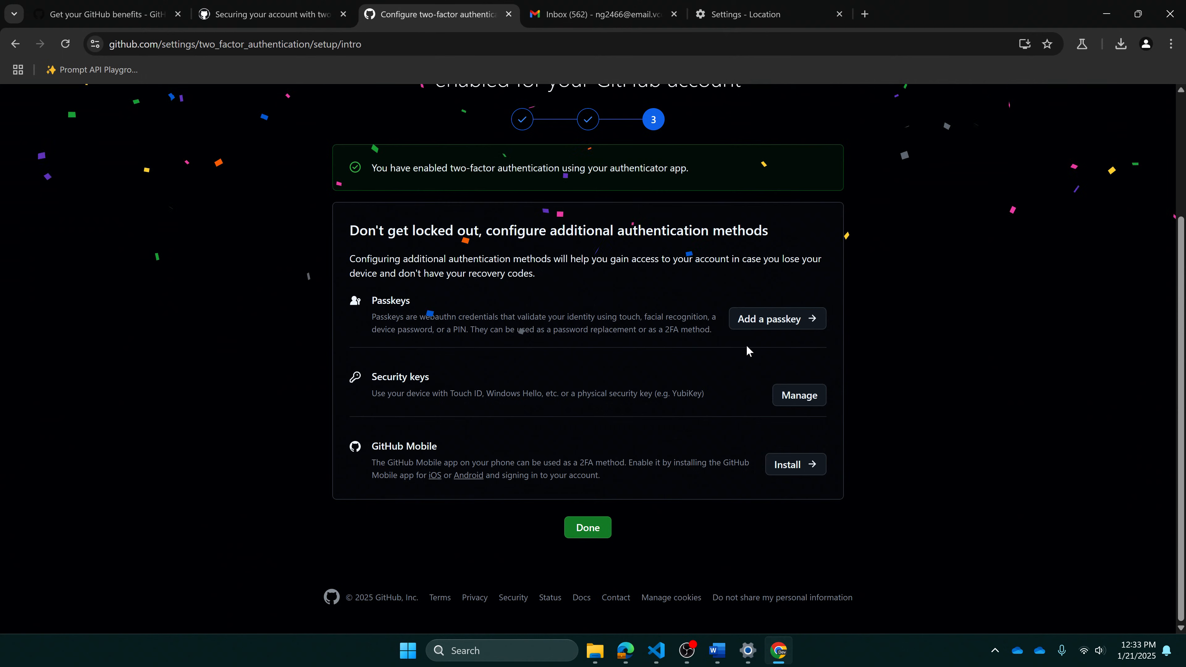
pyautogui.scroll(3, 717, 337)
pyautogui.click(267, 14)
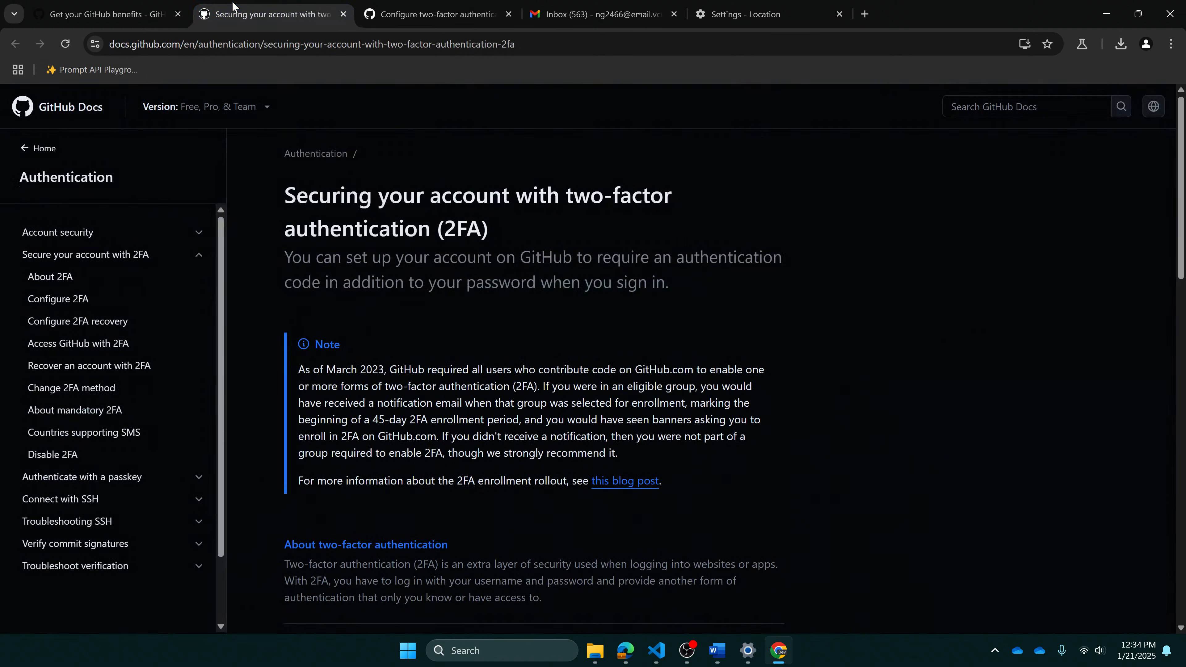
pyautogui.click(91, 16)
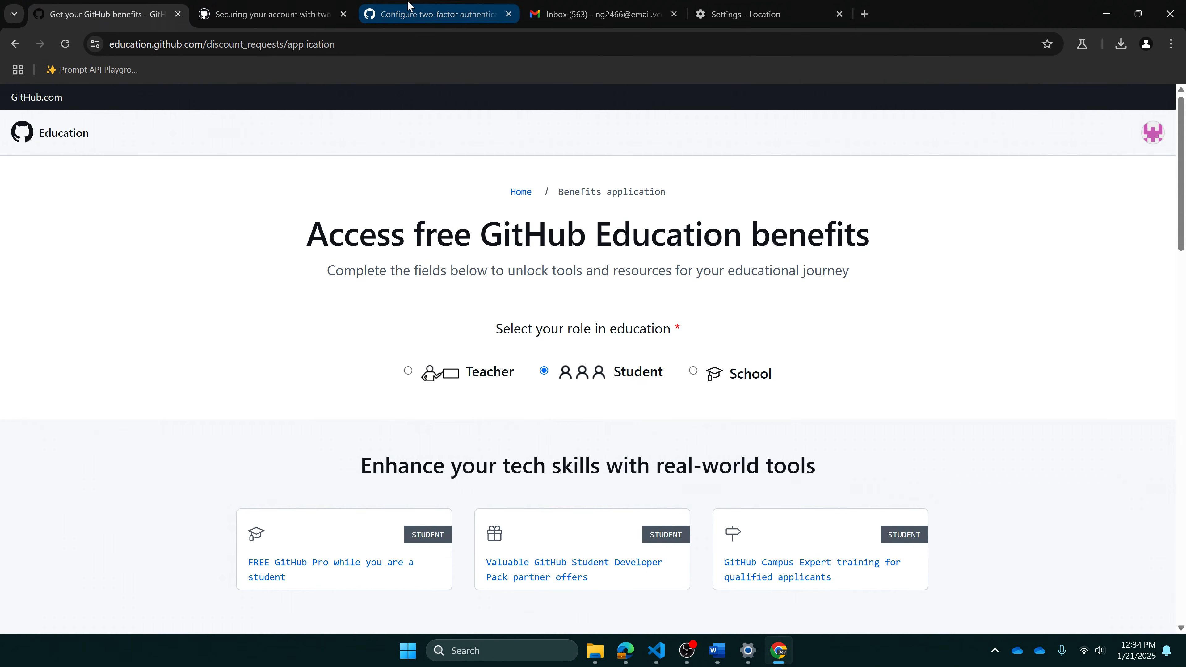
pyautogui.click(434, 13)
pyautogui.scroll(-3, 747, 310)
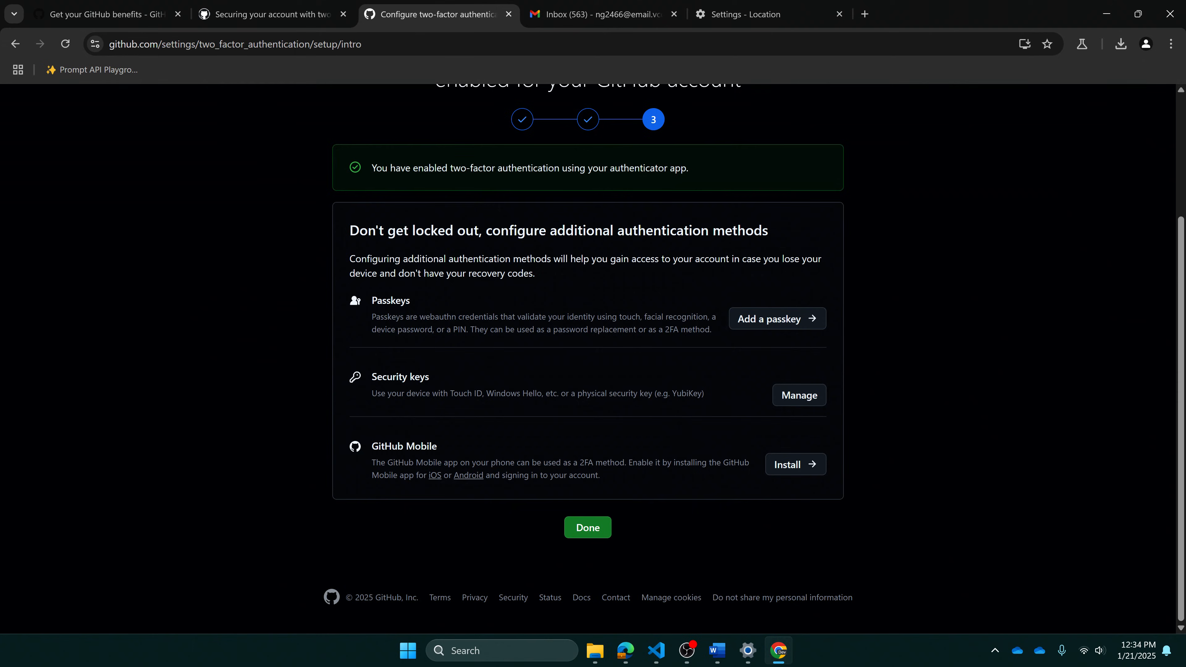
# On the benefits application, type 'nrcc' and pick New River Community College
pyautogui.click(107, 13)
pyautogui.scroll(-5, 742, 346)
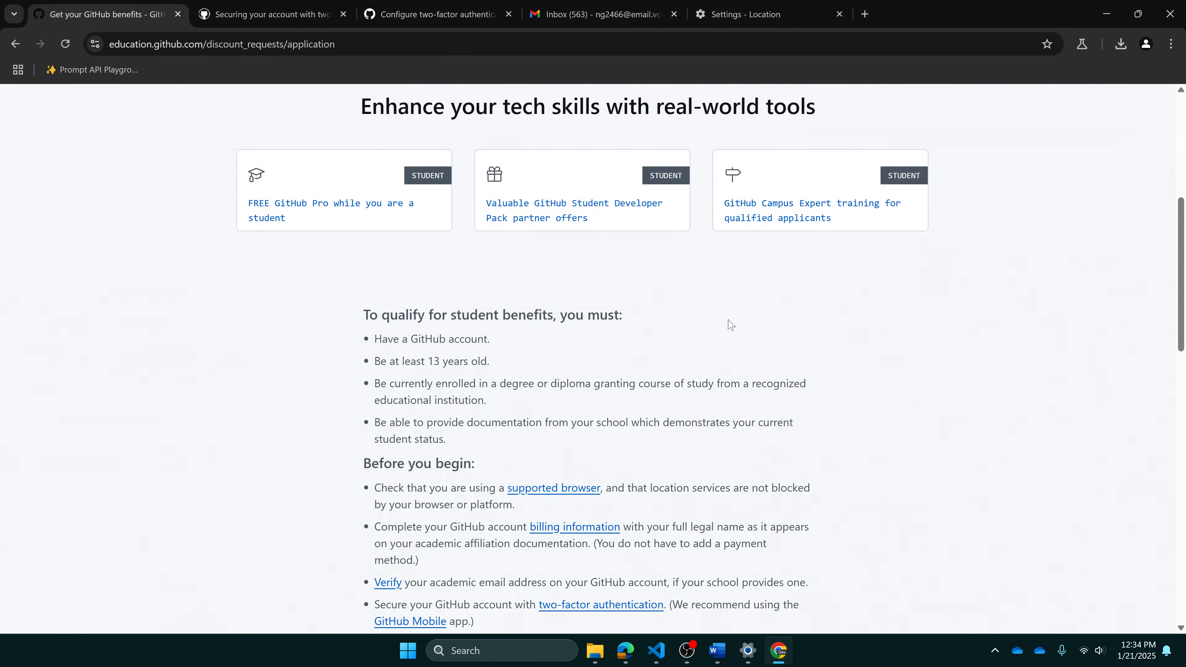
pyautogui.scroll(-10, 731, 326)
pyautogui.click(587, 383)
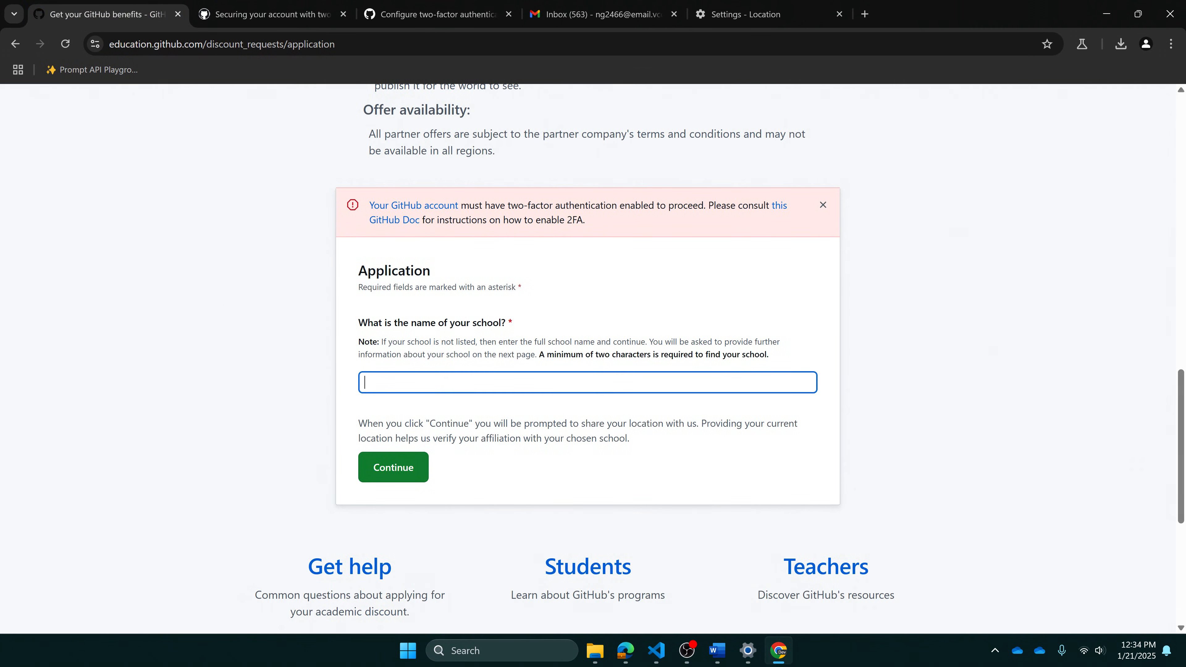
pyautogui.write('nrcc')
pyautogui.click(412, 414)
# Continue past the school selection and highlight the line about verifying current enrollment
pyautogui.click(413, 462)
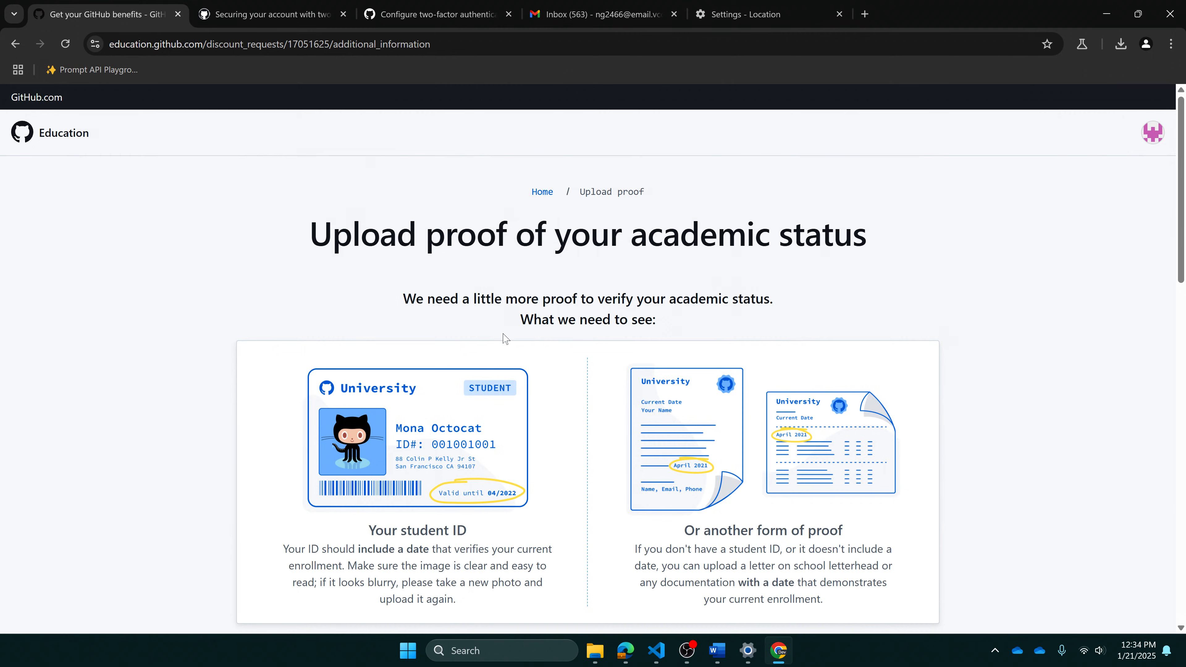
pyautogui.scroll(-2, 774, 276)
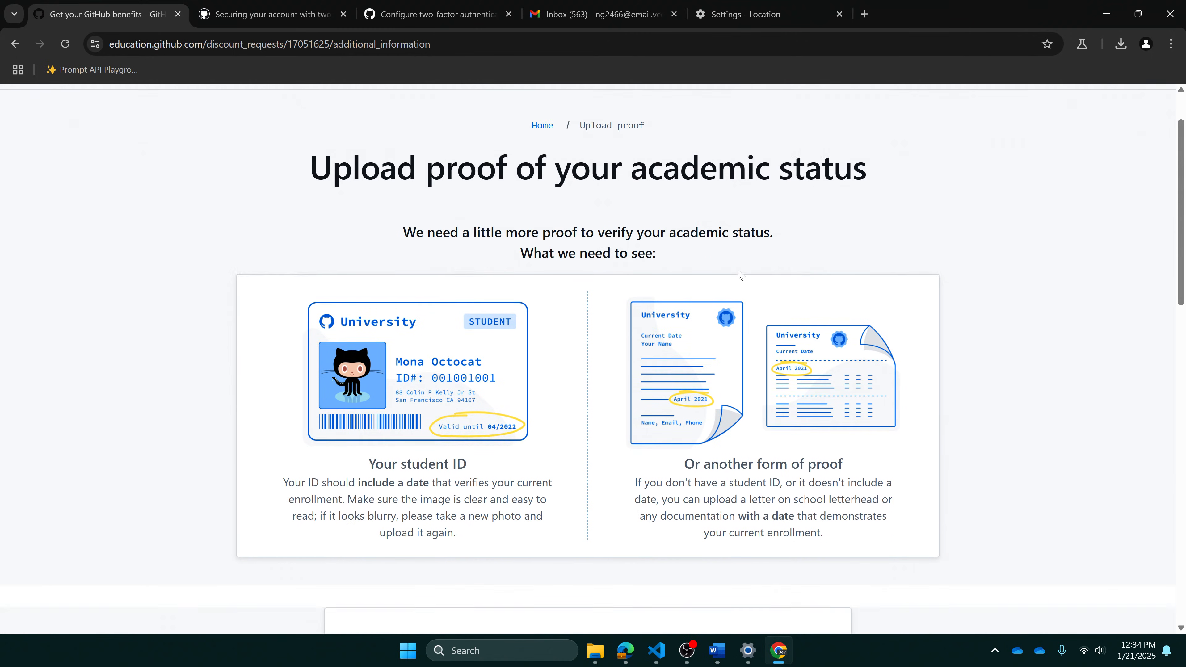
pyautogui.scroll(-4, 392, 436)
pyautogui.scroll(3, 352, 403)
pyautogui.scroll(2, 352, 403)
pyautogui.scroll(-1, 347, 443)
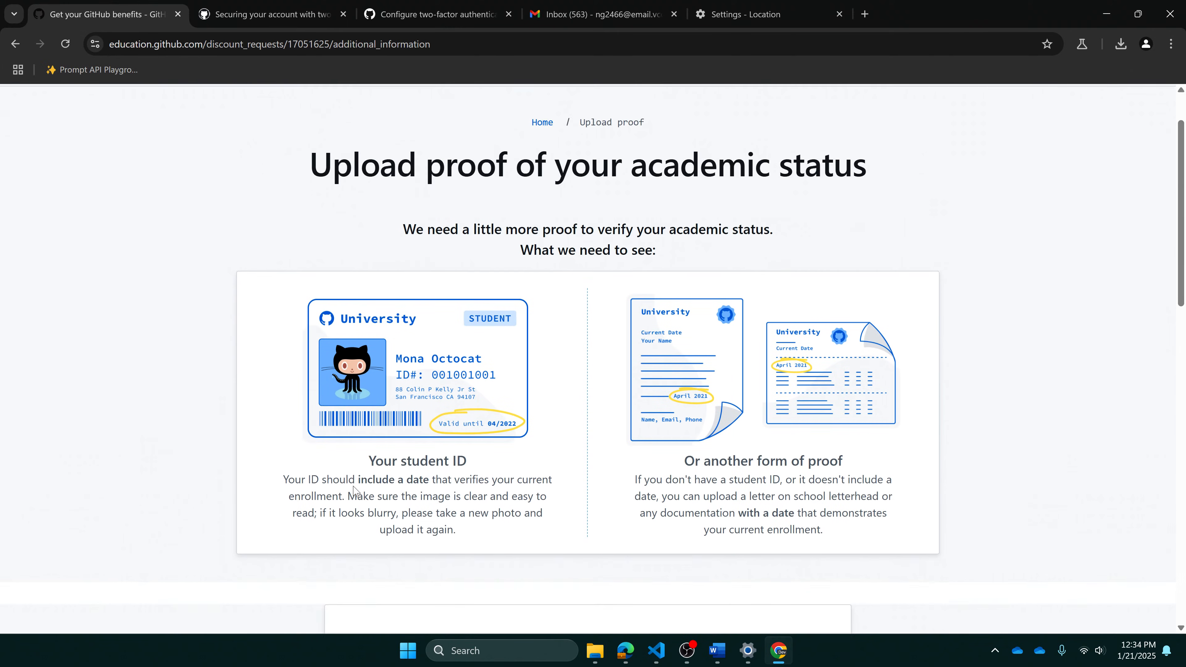
pyautogui.moveTo(348, 496); pyautogui.dragTo(453, 479)
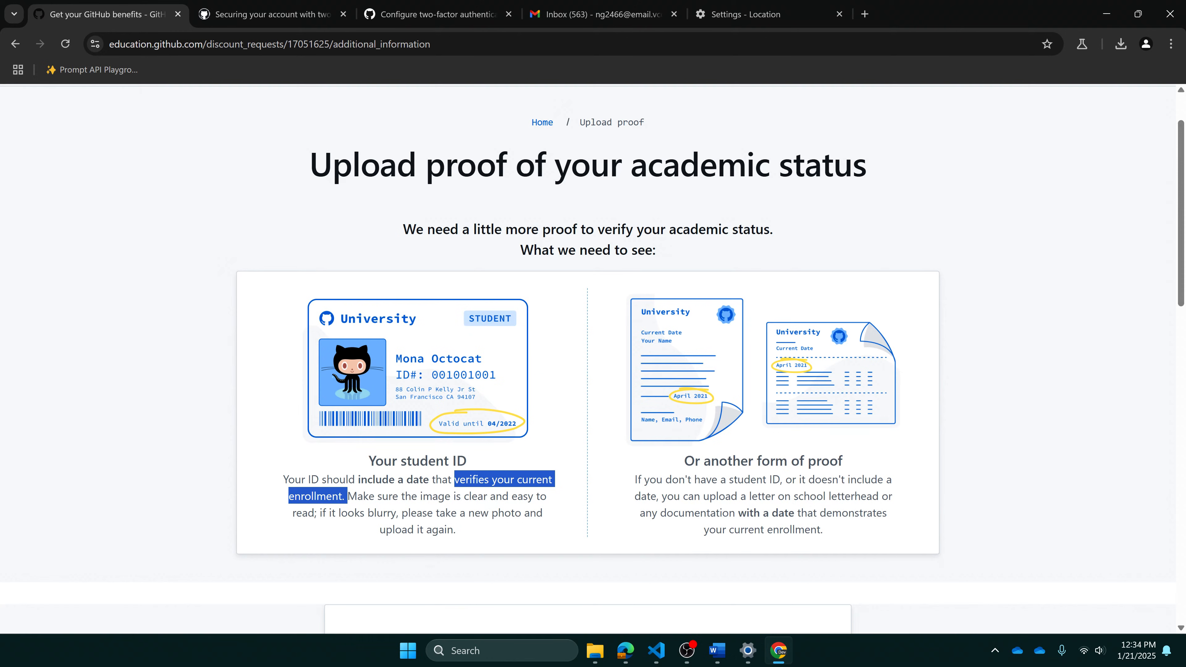
# Review the dated-documentation and JPEG/PNG photo requirements (at least 1024x768, 100KB–1MB)
pyautogui.scroll(-1, 588, 356)
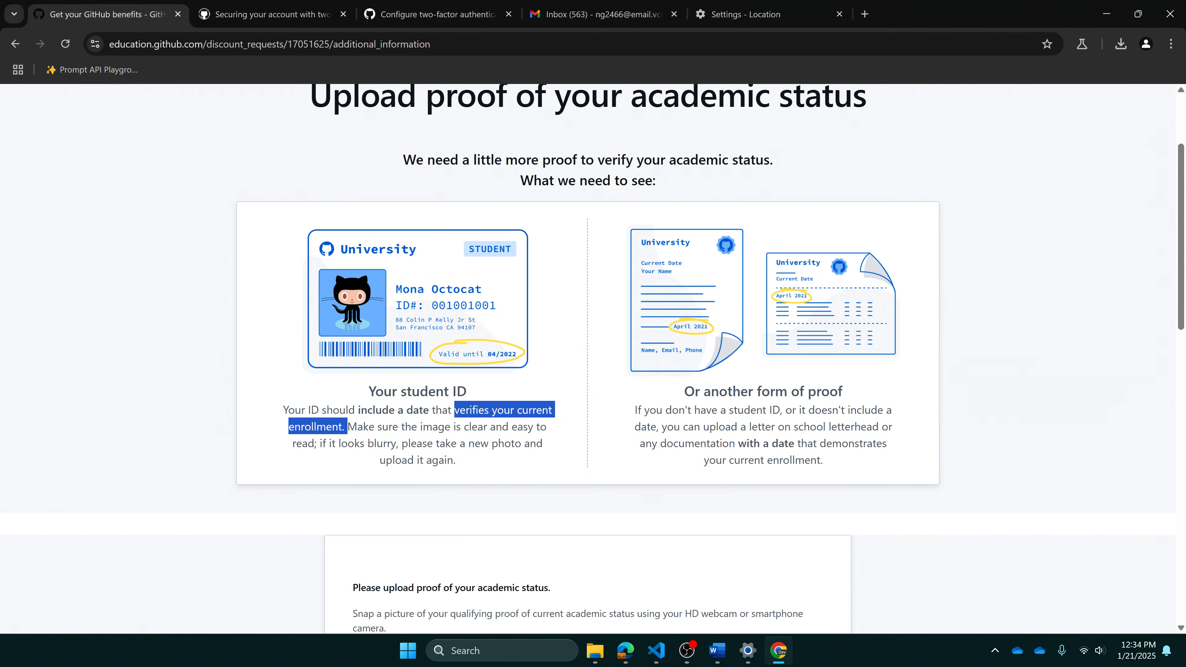
pyautogui.moveTo(746, 443); pyautogui.dragTo(768, 443)
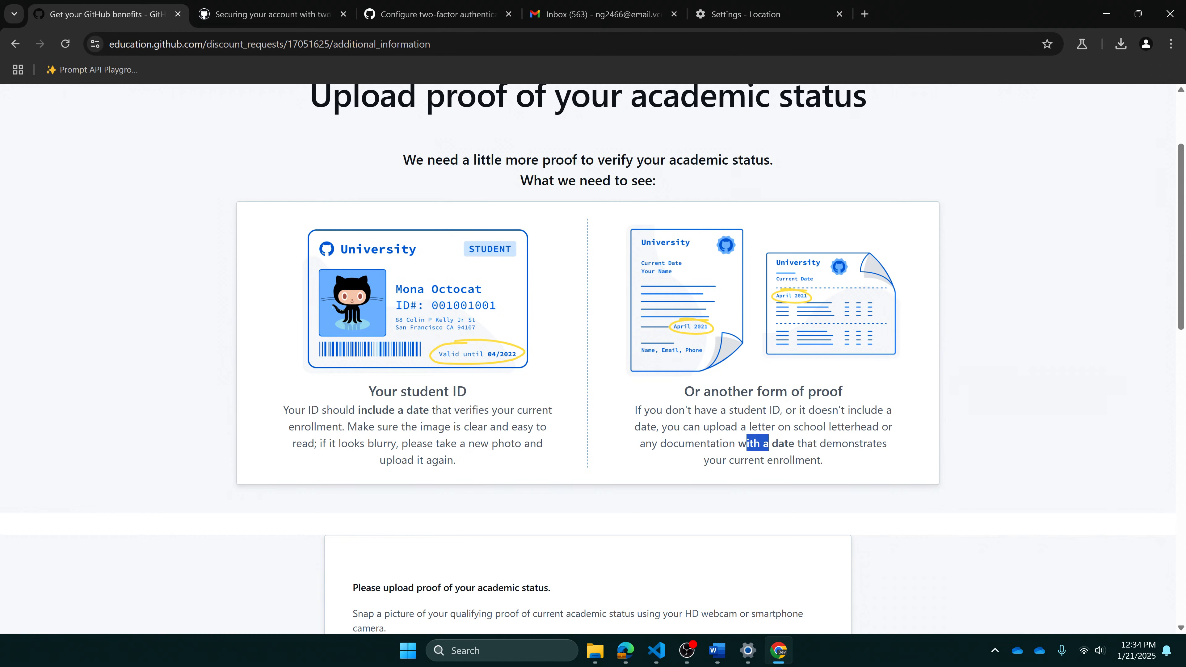
pyautogui.scroll(-6, 700, 337)
pyautogui.scroll(1, 619, 303)
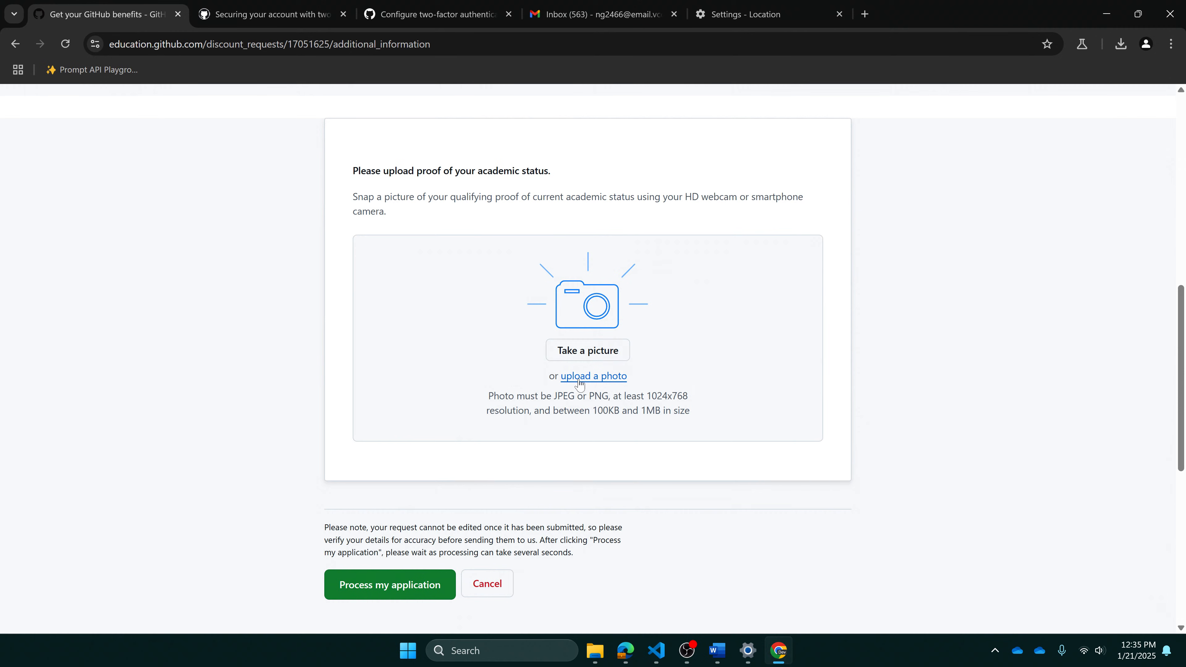
pyautogui.moveTo(488, 396); pyautogui.dragTo(608, 396)
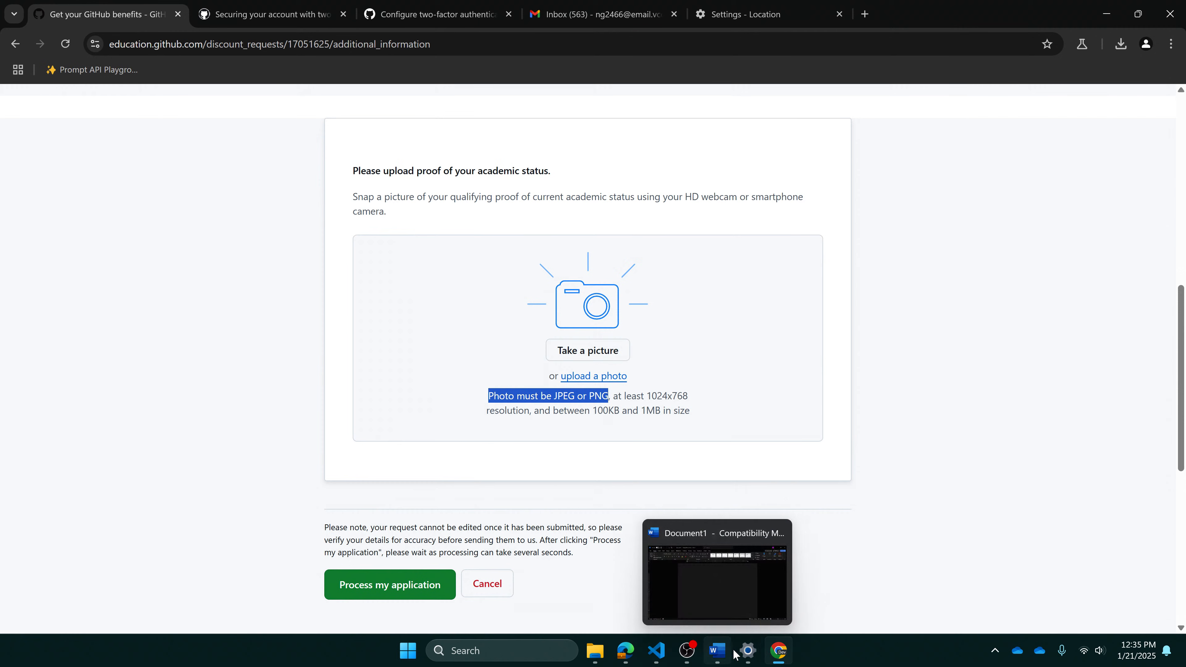
pyautogui.scroll(3, 736, 467)
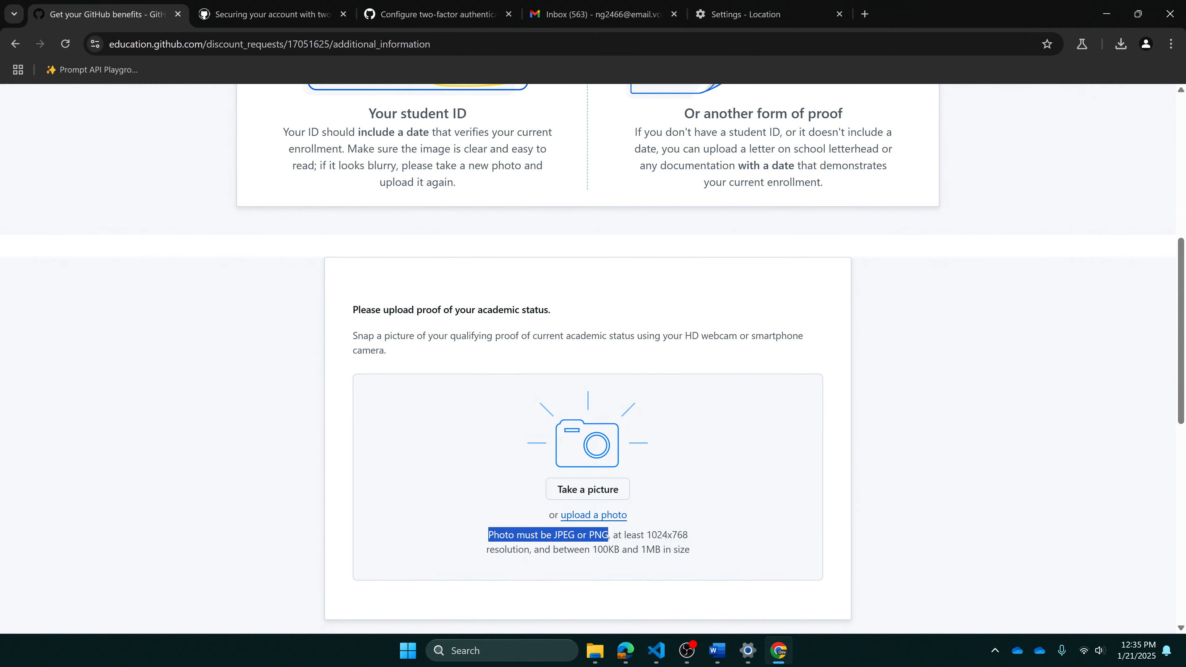
pyautogui.hotkey('alt', 'Tab')
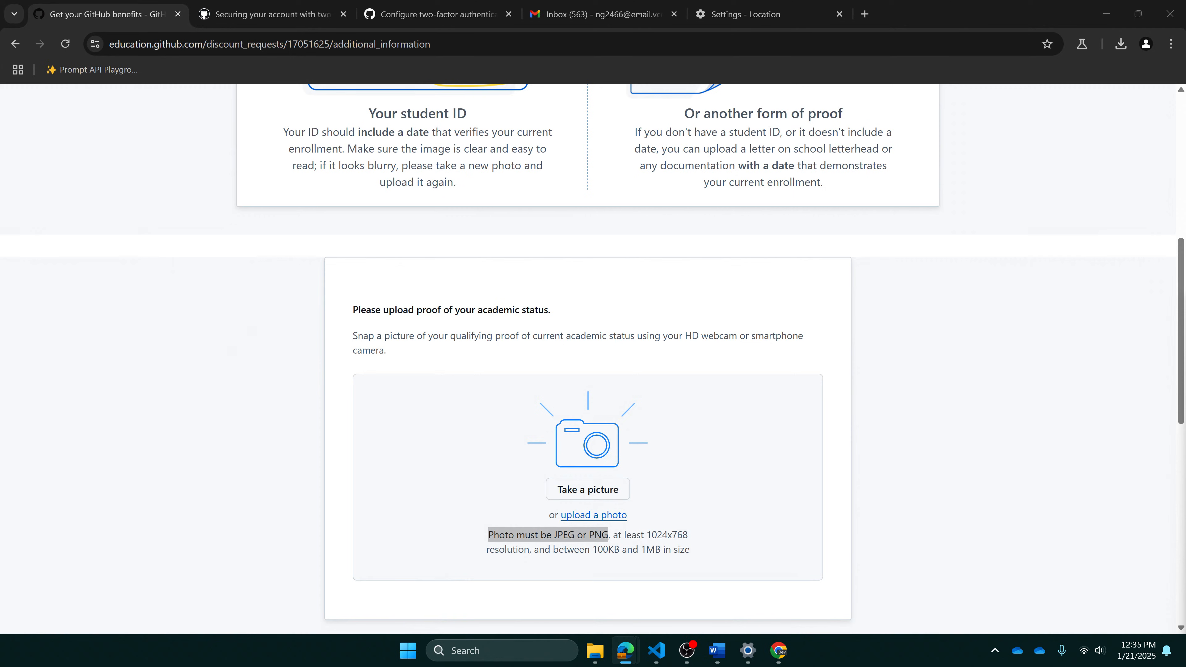
# Reposition the portal window, then preview the uva-id and pvcc-id photos in the New River Community College folder
pyautogui.moveTo(1185, 346); pyautogui.dragTo(608, 13)
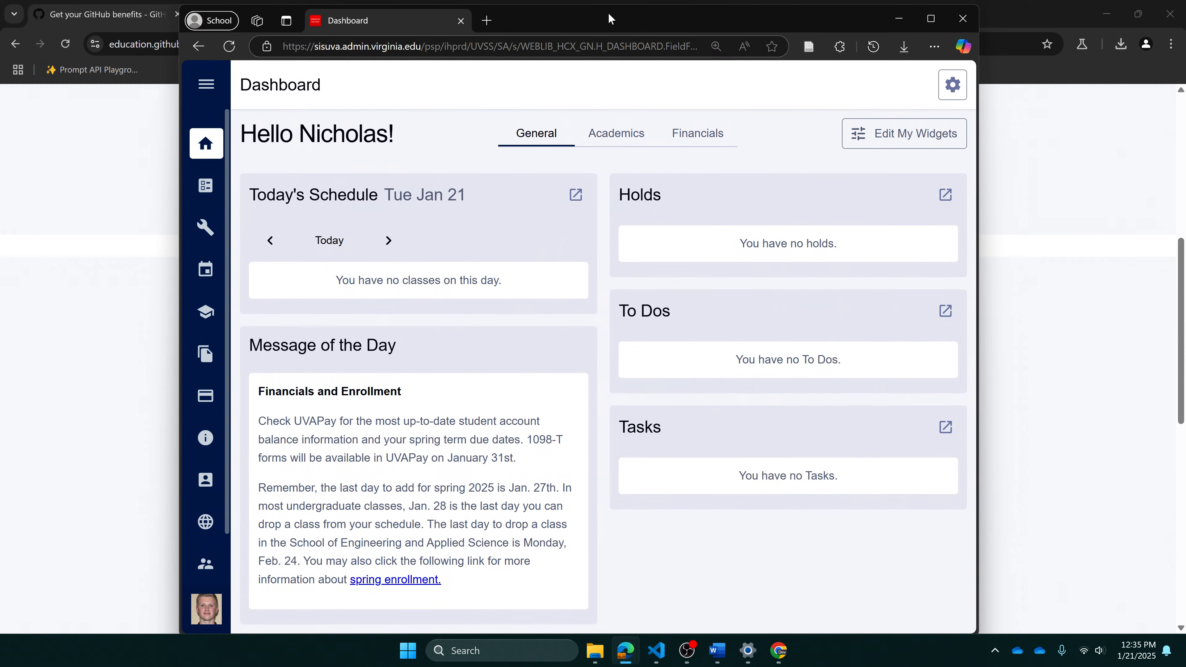
pyautogui.moveTo(828, 17); pyautogui.dragTo(826, 15)
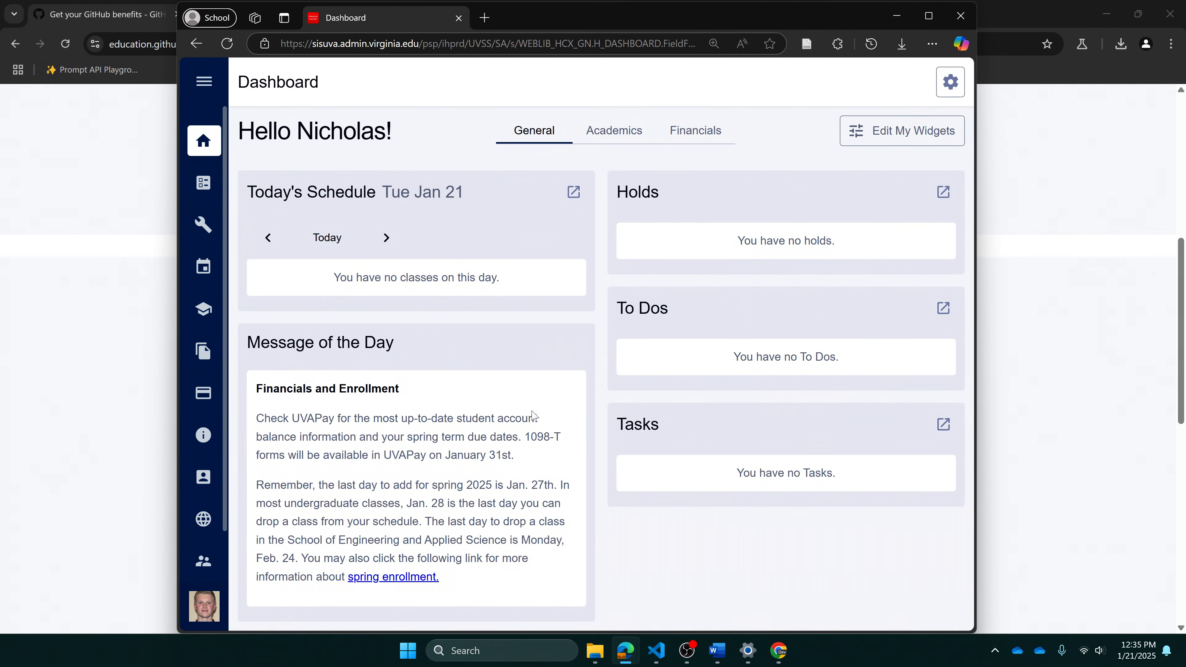
pyautogui.click(595, 651)
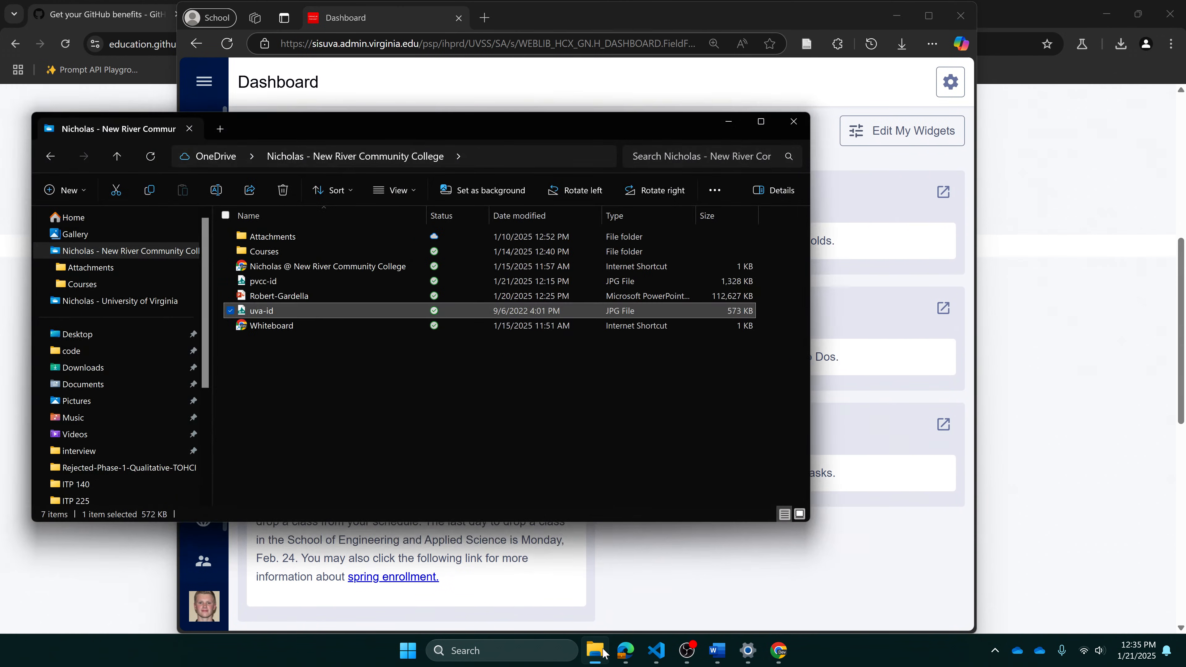
pyautogui.doubleClick(269, 309)
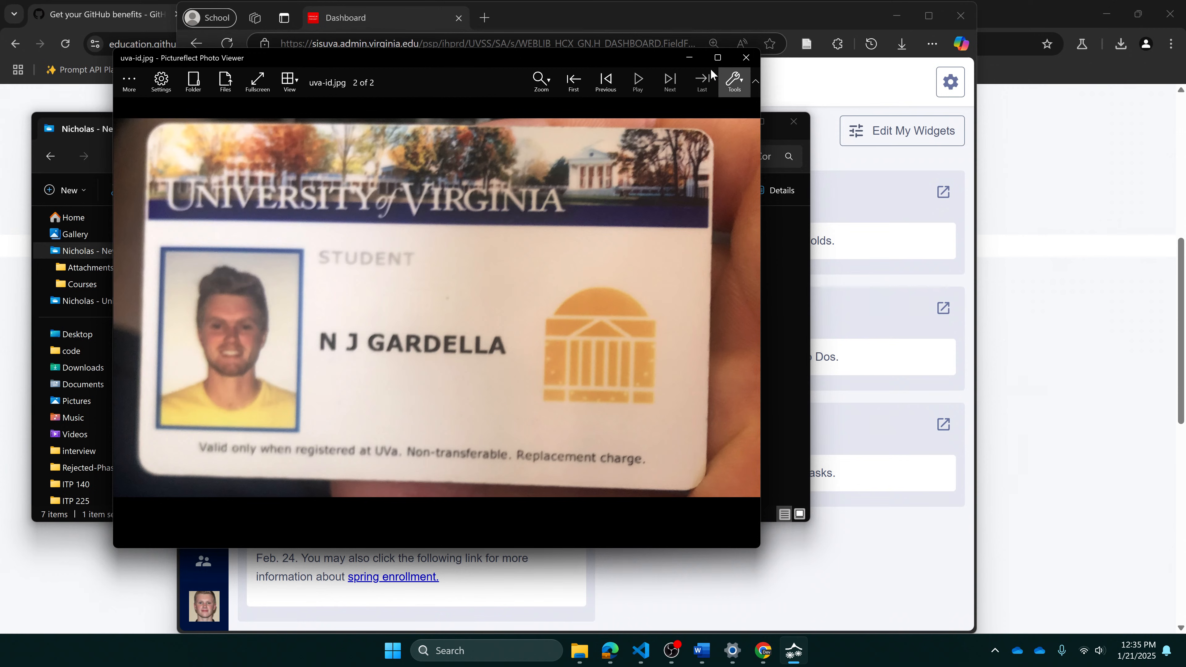
pyautogui.click(701, 58)
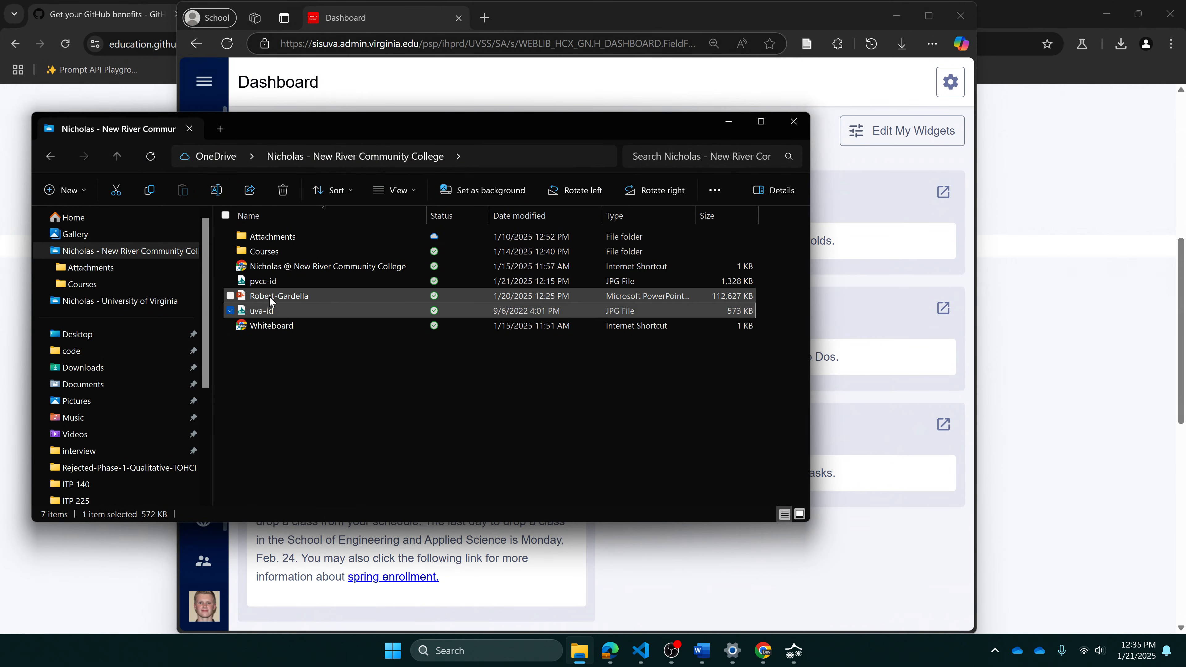
pyautogui.doubleClick(261, 280)
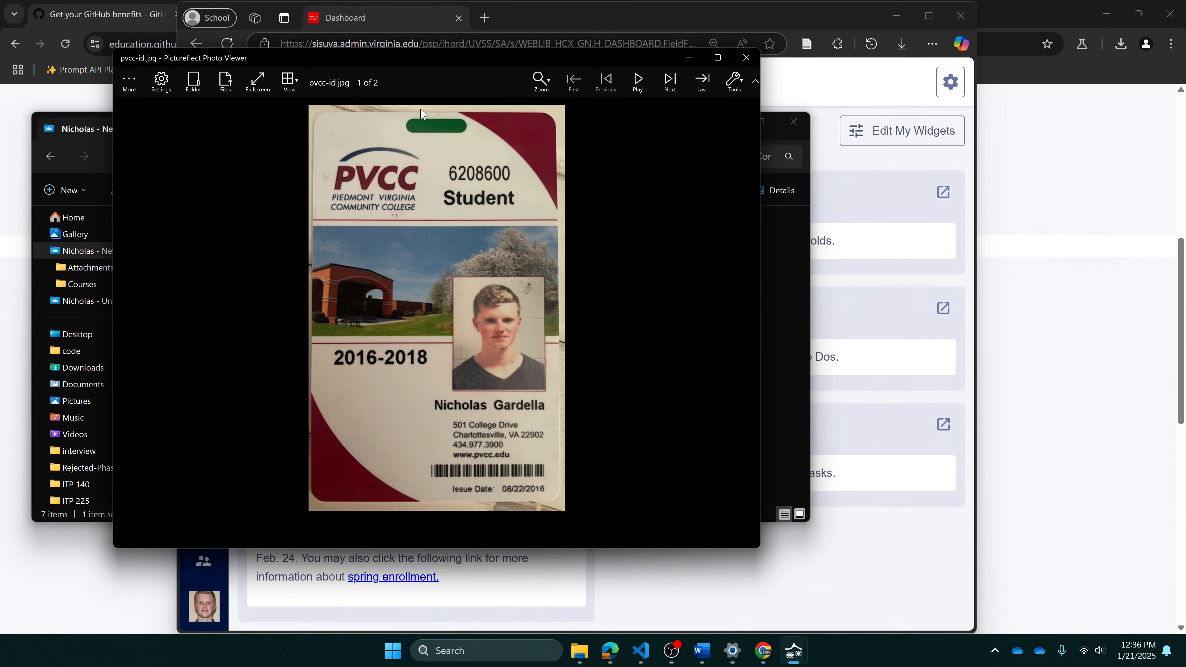
pyautogui.click(690, 61)
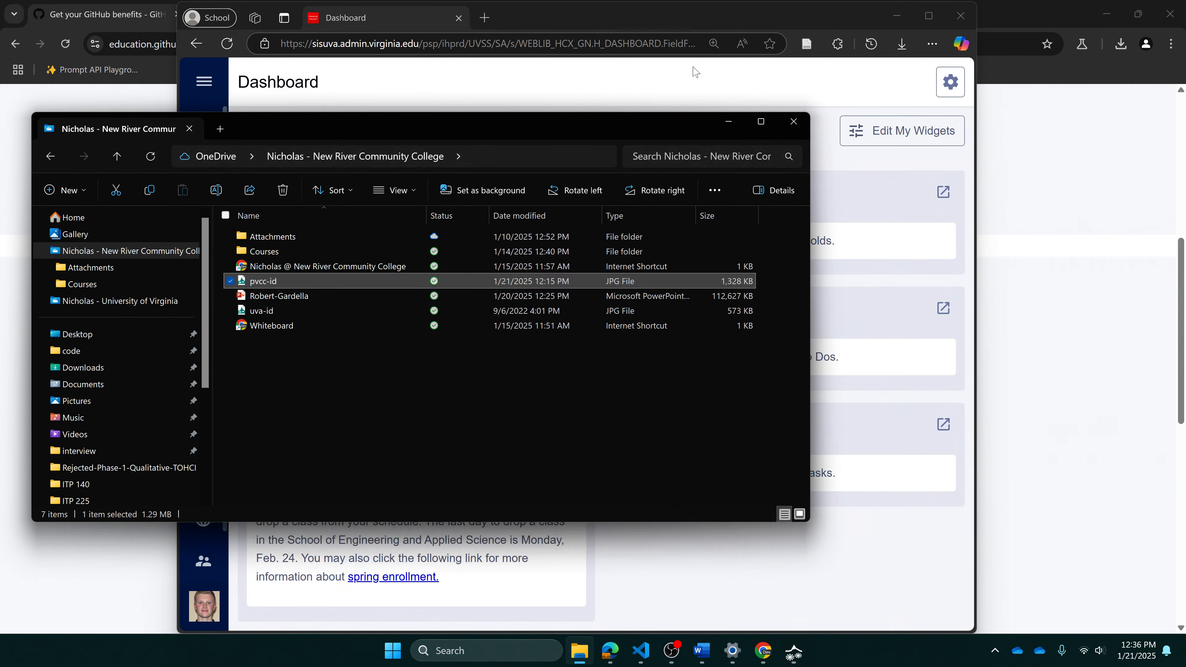
# Open Academics > Programs, check the 2028 Summer grad term, and widen the browser across the screen
pyautogui.click(728, 123)
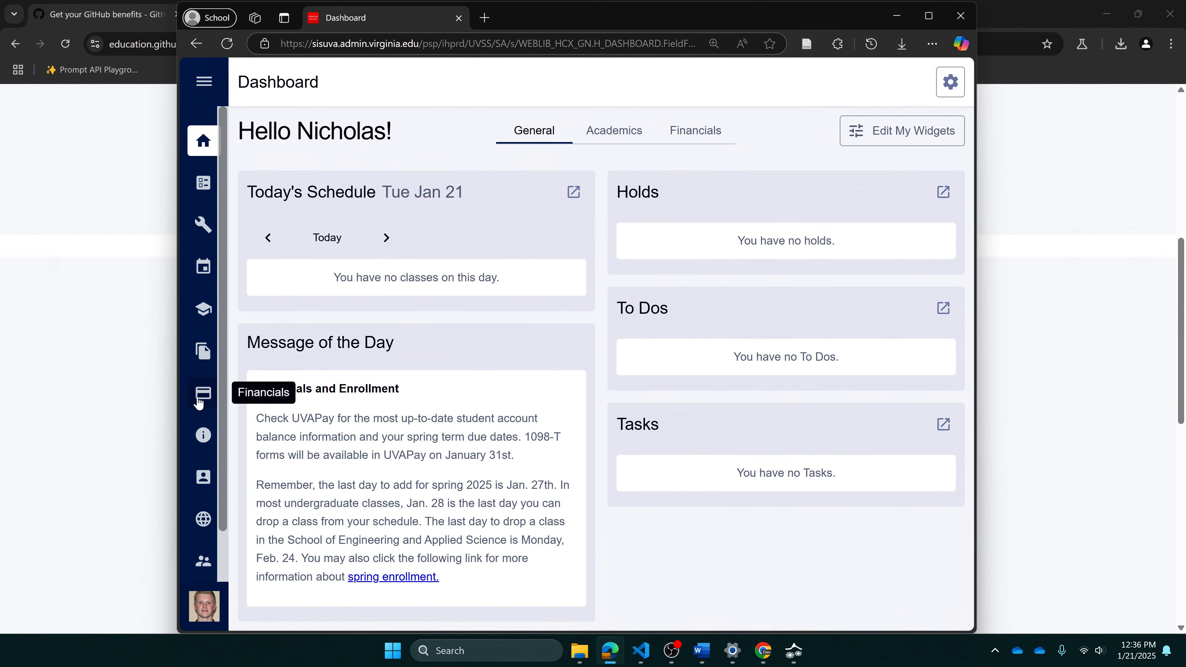
pyautogui.click(205, 359)
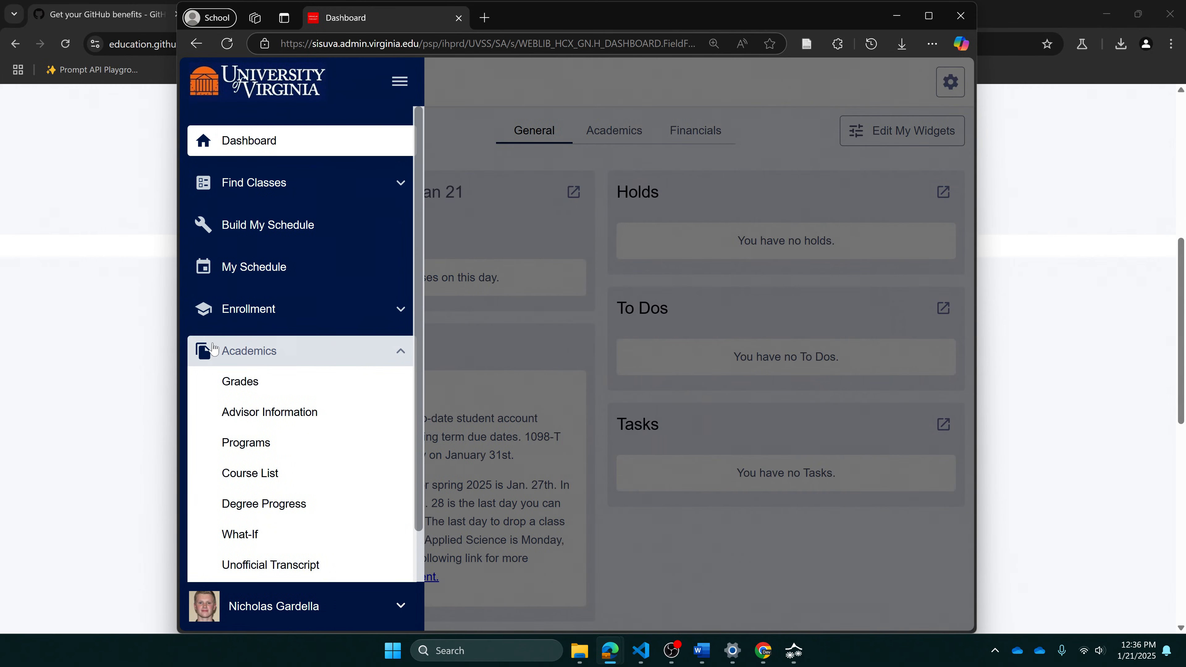
pyautogui.click(255, 443)
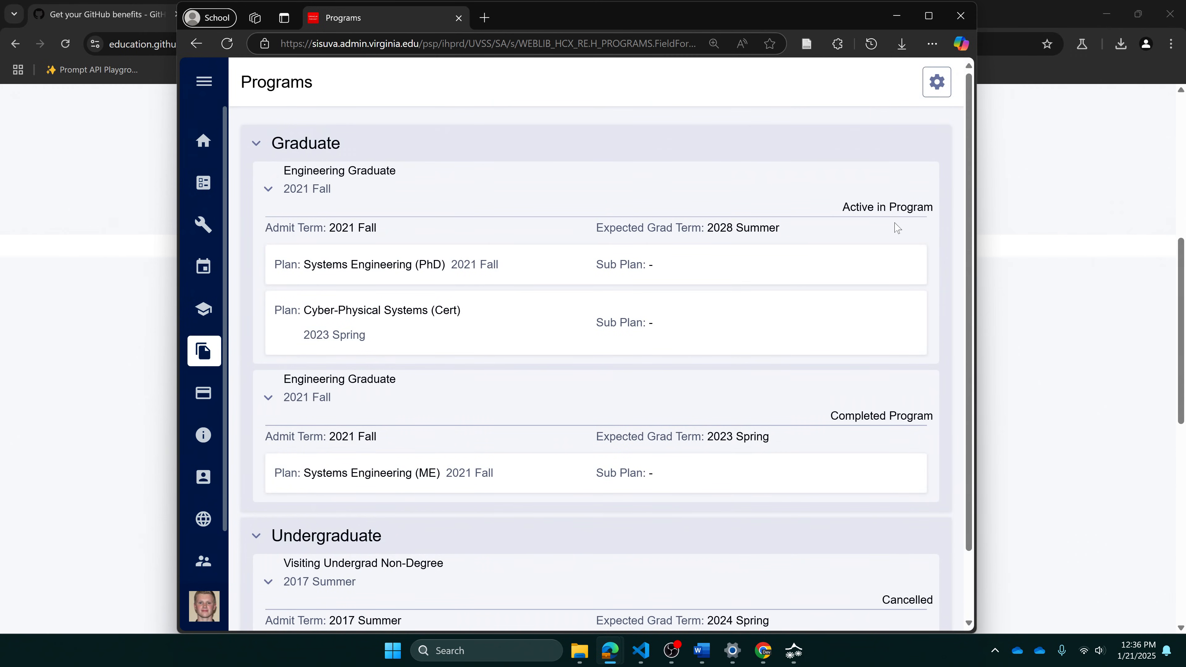
pyautogui.moveTo(707, 228); pyautogui.dragTo(783, 226)
pyautogui.click(707, 228)
pyautogui.moveTo(707, 228); pyautogui.dragTo(778, 228)
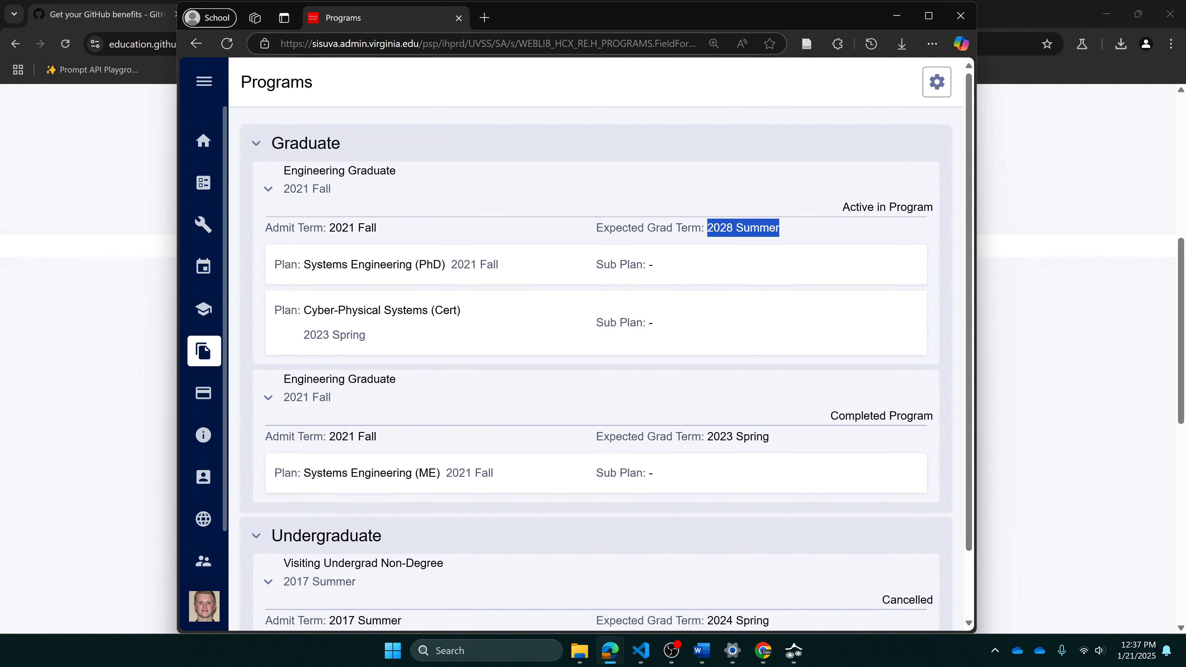
pyautogui.click(623, 223)
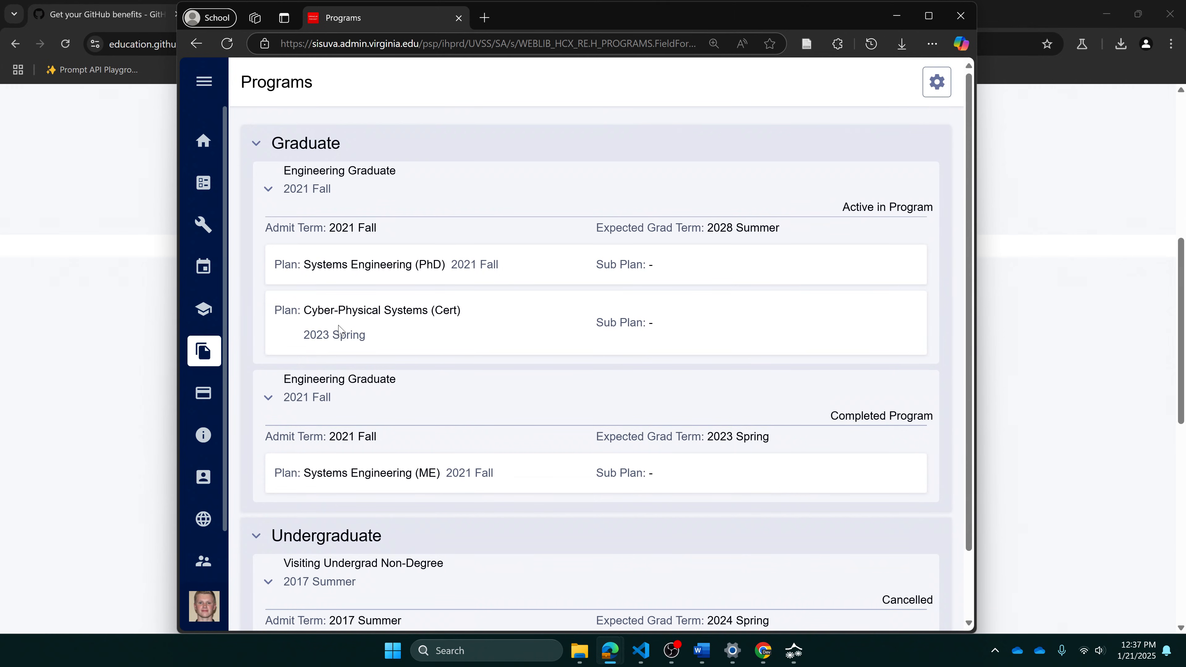
pyautogui.click(202, 613)
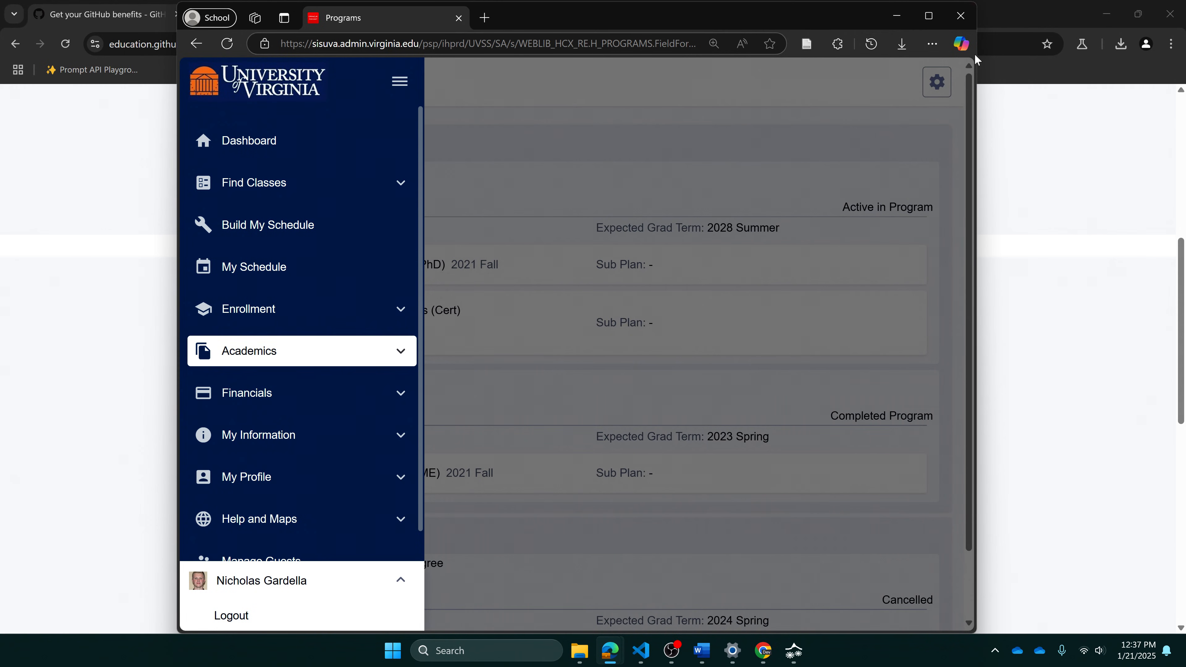
pyautogui.moveTo(976, 59); pyautogui.dragTo(1176, 58)
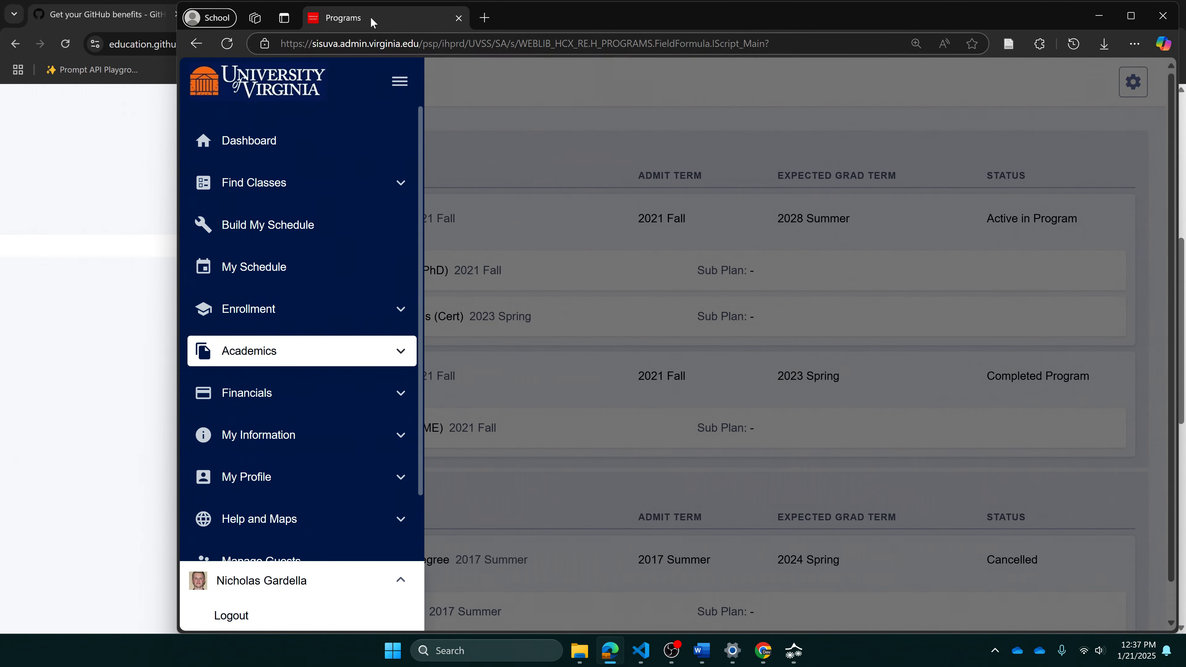
pyautogui.moveTo(150, 56); pyautogui.dragTo(6, 63)
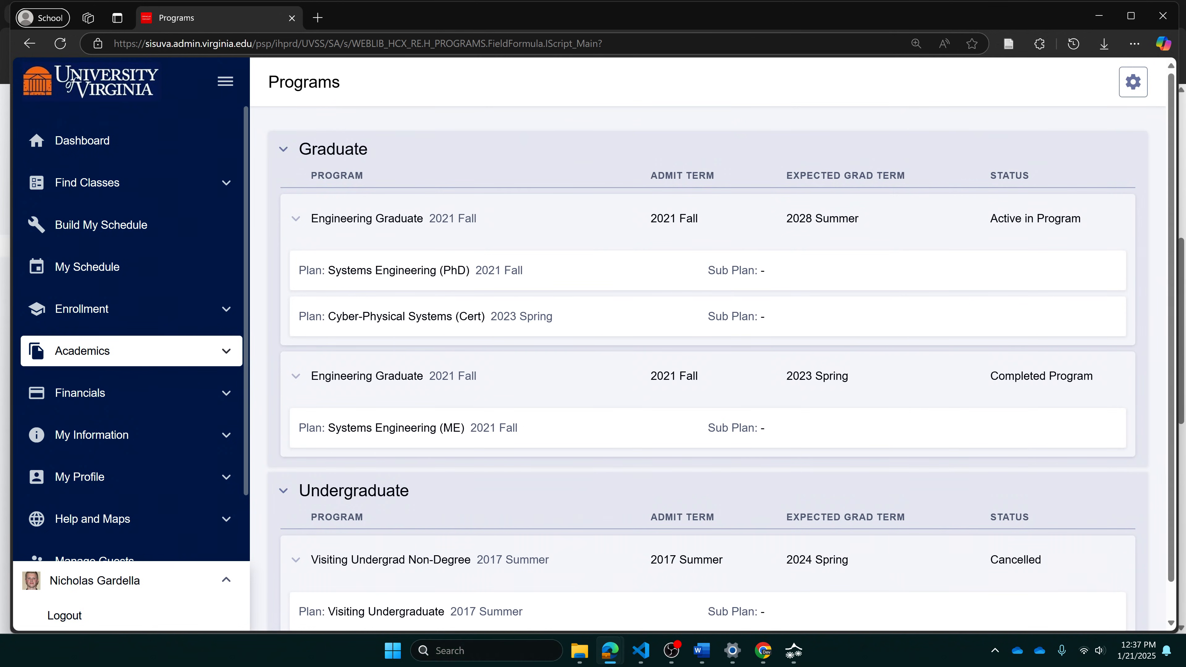
# Capture the whole Programs page with Snipping Tool
pyautogui.click(458, 646)
pyautogui.write('sni')
pyautogui.press('Return')
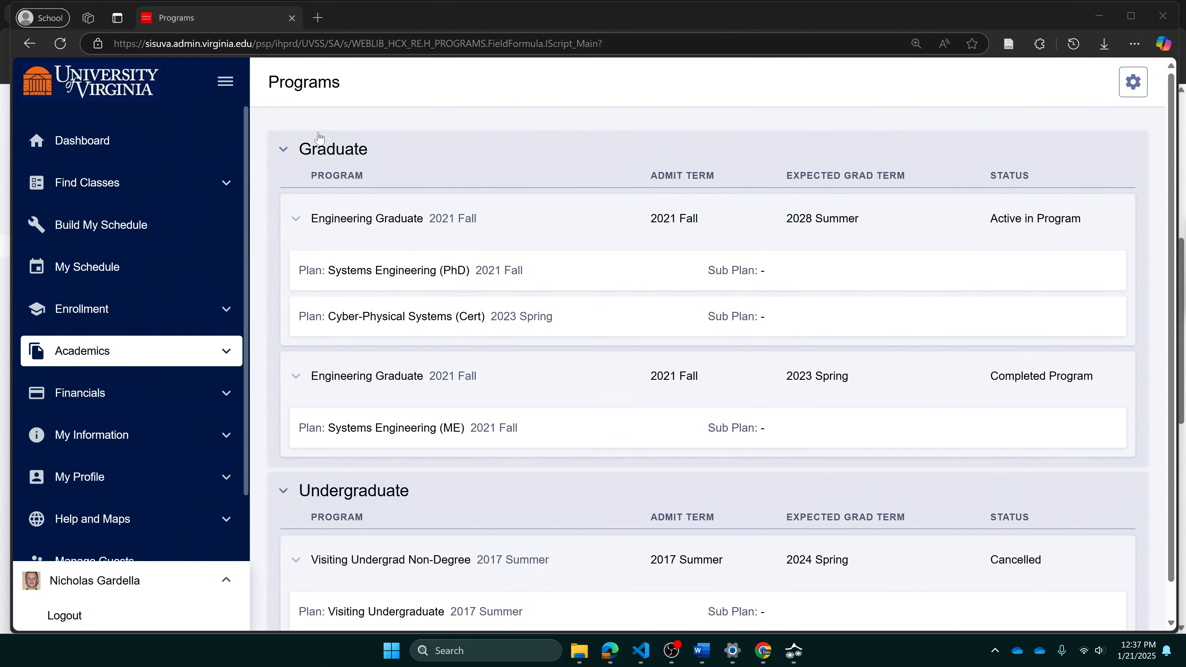
pyautogui.click(681, 176)
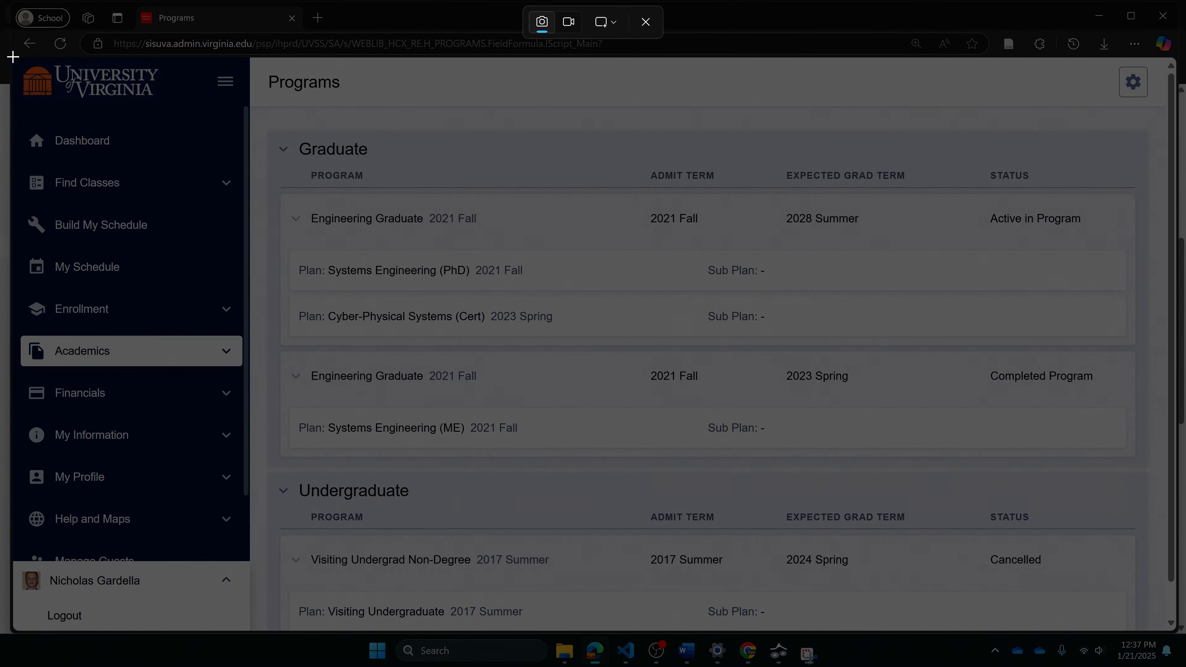
pyautogui.moveTo(12, 57); pyautogui.dragTo(1158, 624)
pyautogui.moveTo(907, 130); pyautogui.dragTo(543, 172)
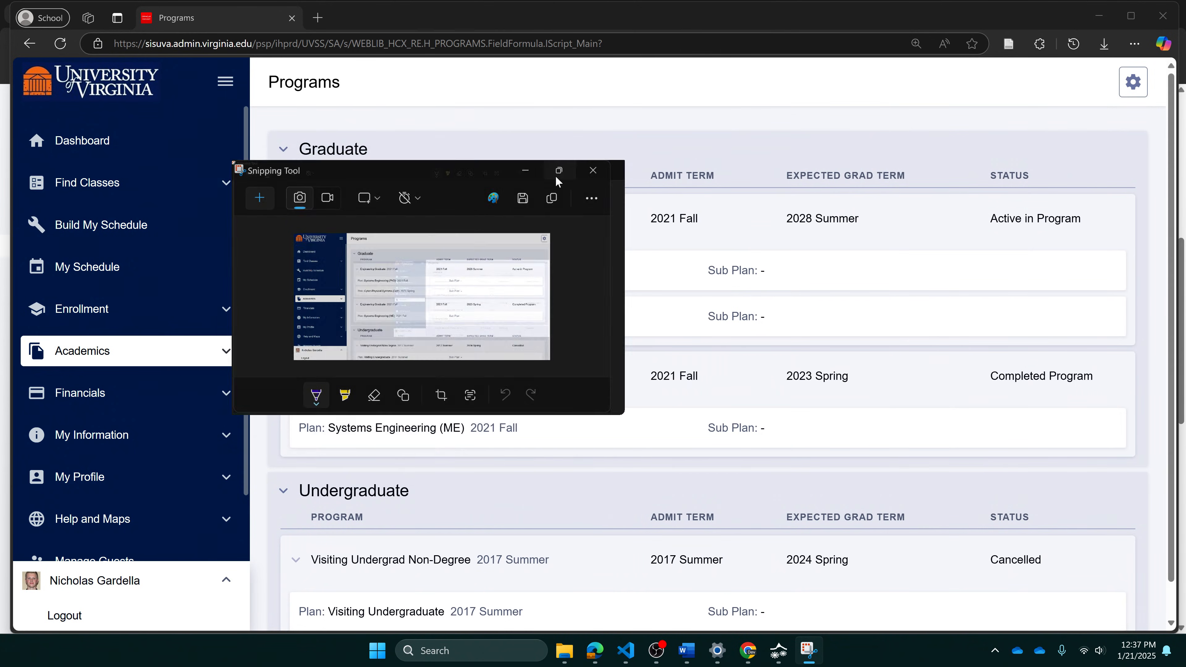
# Circle 2021 Fall, 2028 Summer, Active in Program and the profile photo with the red pen
pyautogui.click(551, 173)
pyautogui.click(506, 33)
pyautogui.click(453, 133)
pyautogui.moveTo(656, 209)
pyautogui.mouseDown()
pyautogui.moveTo(722, 236)
pyautogui.moveTo(641, 194)
pyautogui.mouseUp()
pyautogui.moveTo(802, 206)
pyautogui.mouseDown()
pyautogui.moveTo(765, 231)
pyautogui.moveTo(888, 218)
pyautogui.moveTo(760, 215)
pyautogui.mouseUp()
pyautogui.moveTo(982, 205)
pyautogui.mouseDown()
pyautogui.moveTo(1088, 246)
pyautogui.moveTo(996, 208)
pyautogui.moveTo(948, 210)
pyautogui.mouseUp()
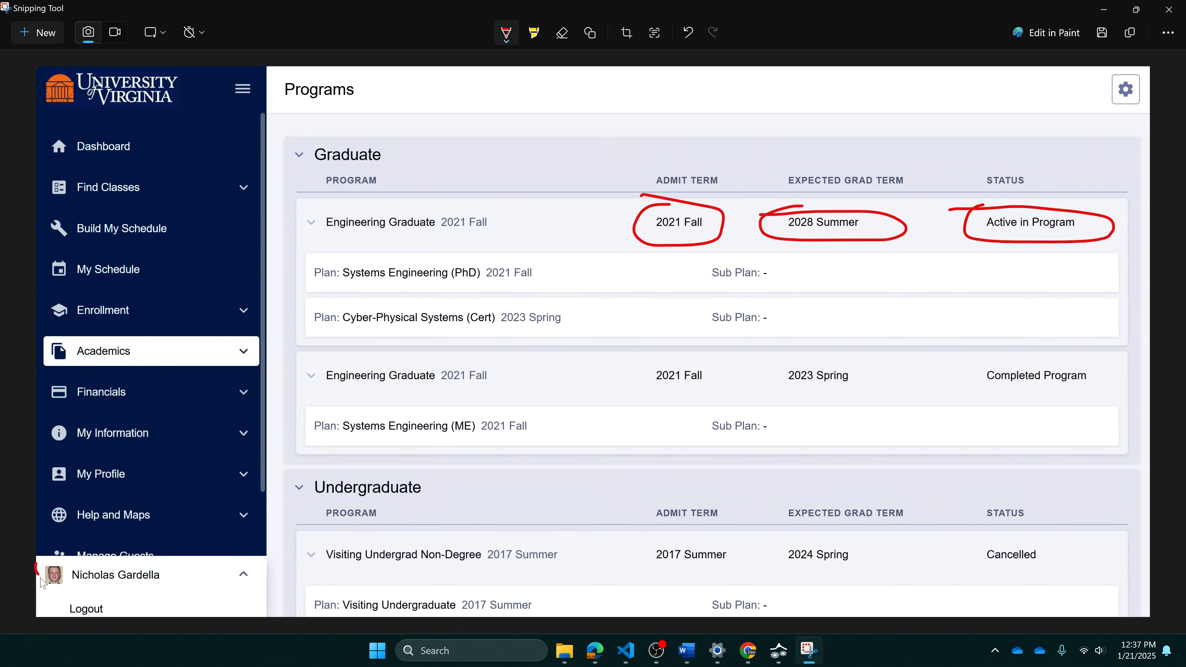
pyautogui.moveTo(69, 563); pyautogui.dragTo(77, 577)
pyautogui.hotkey('ctrl', 'z')
pyautogui.moveTo(67, 589)
pyautogui.mouseDown()
pyautogui.moveTo(71, 574)
pyautogui.moveTo(43, 570)
pyautogui.moveTo(165, 590)
pyautogui.mouseUp()
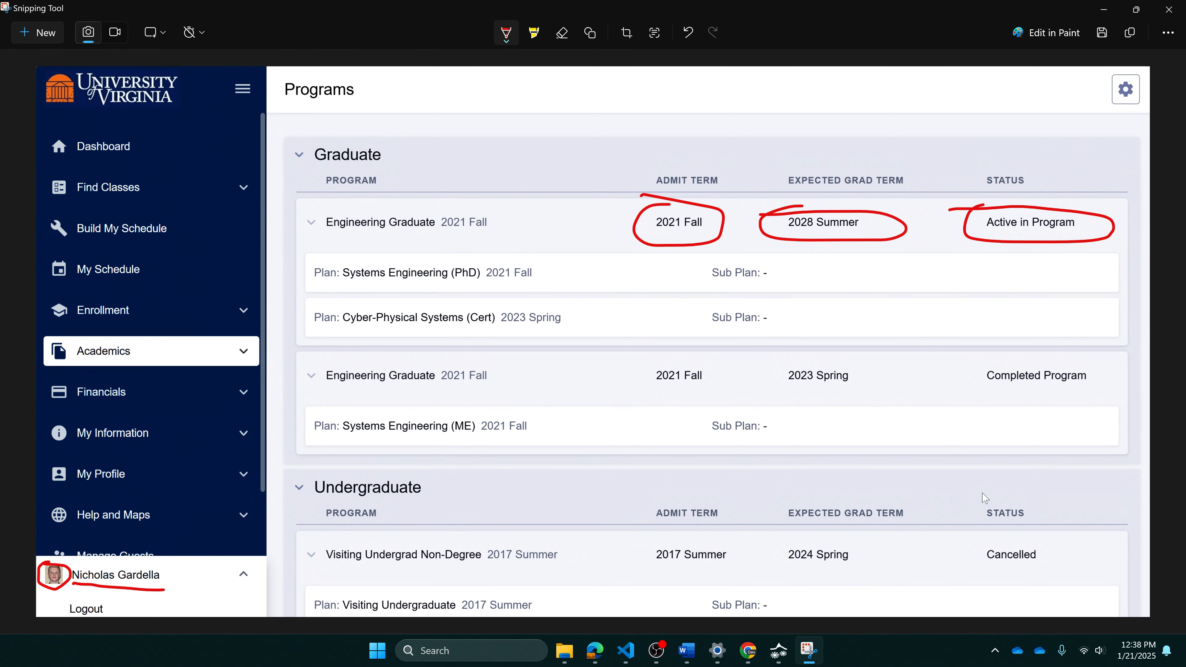
# Save the capture as github-ed-proof.png in the New River Community College folder and close Snipping Tool
pyautogui.hotkey('ctrl', 's')
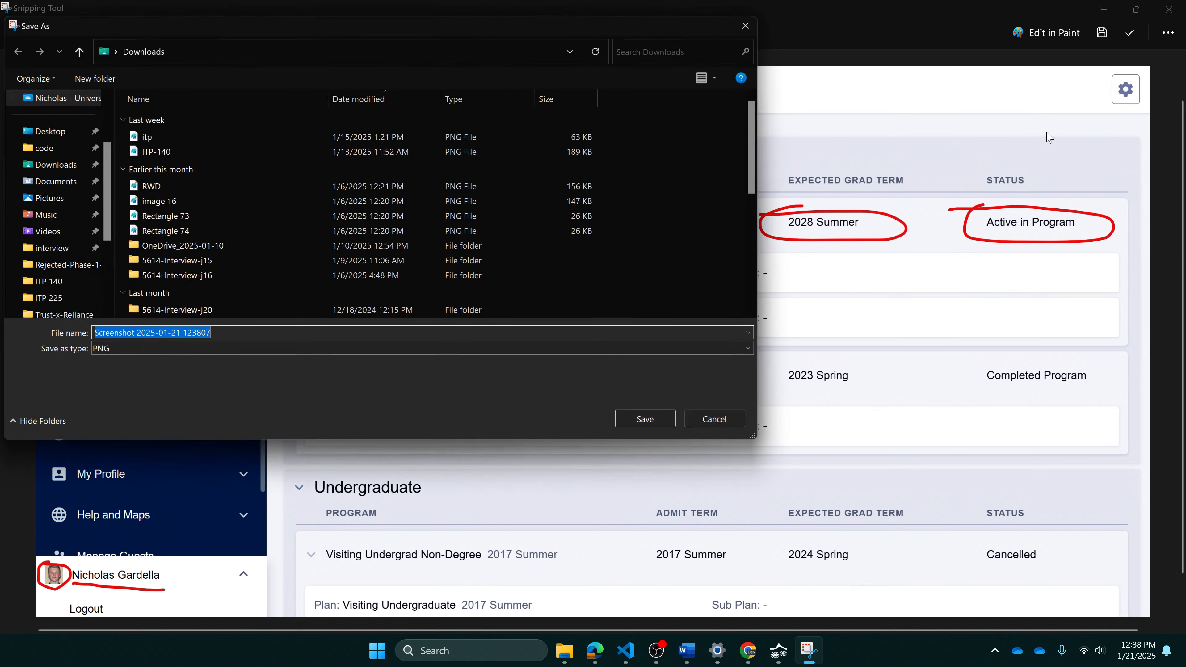
pyautogui.scroll(3, 62, 174)
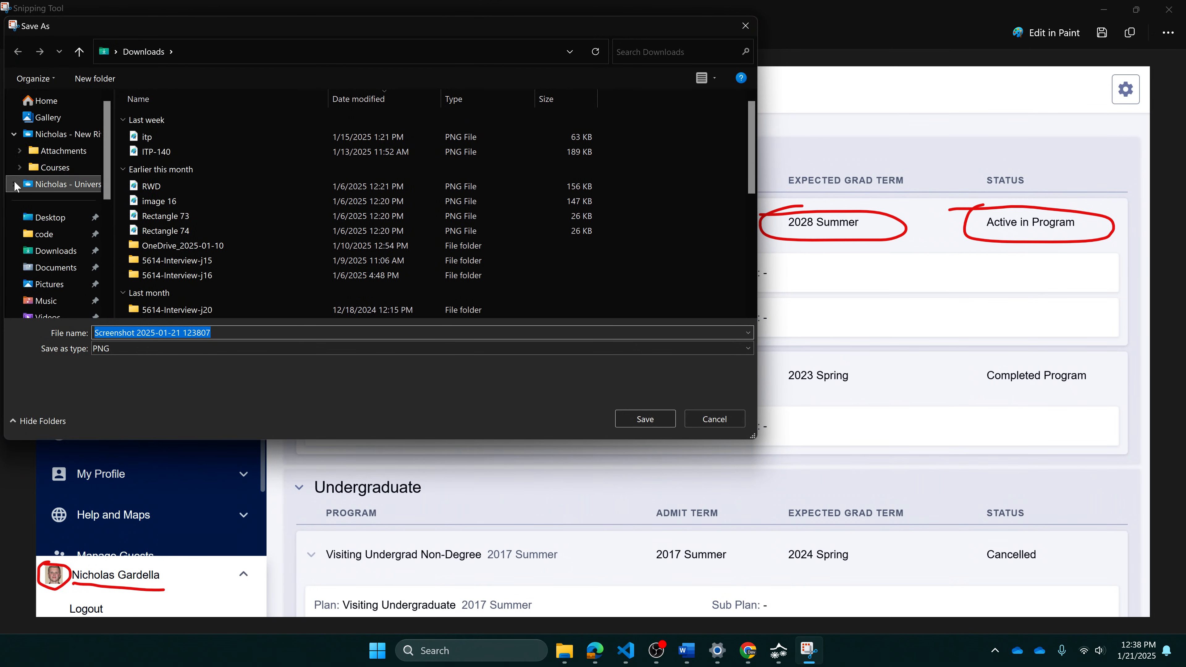
pyautogui.click(36, 138)
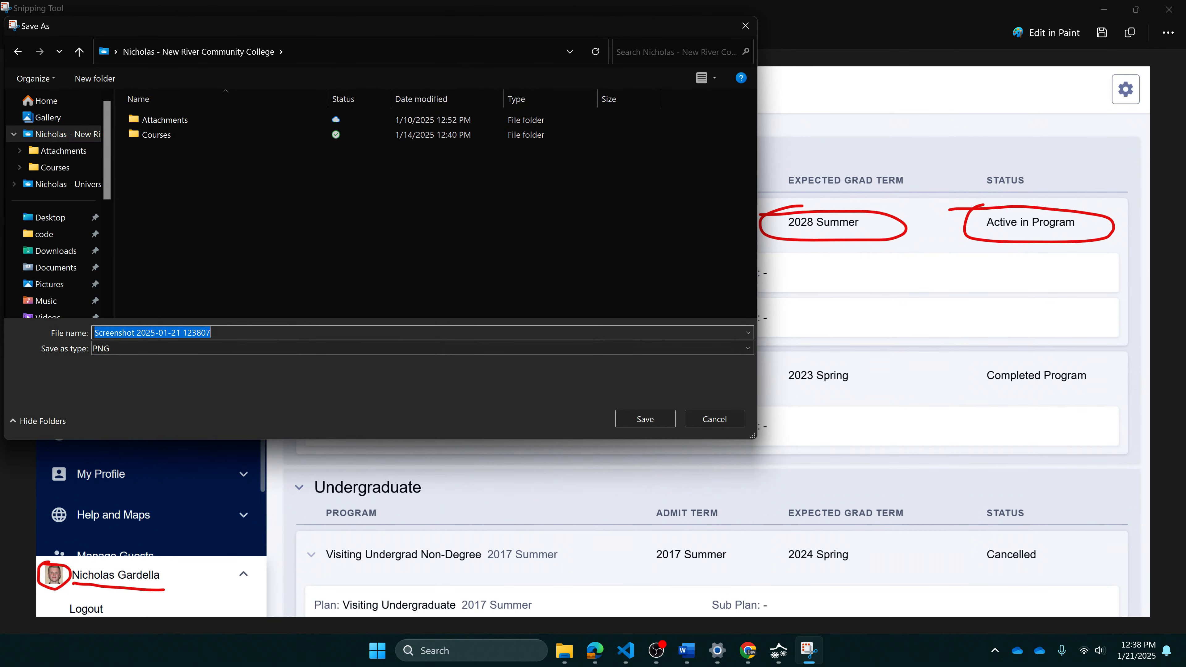
pyautogui.write('github-ed-proof')
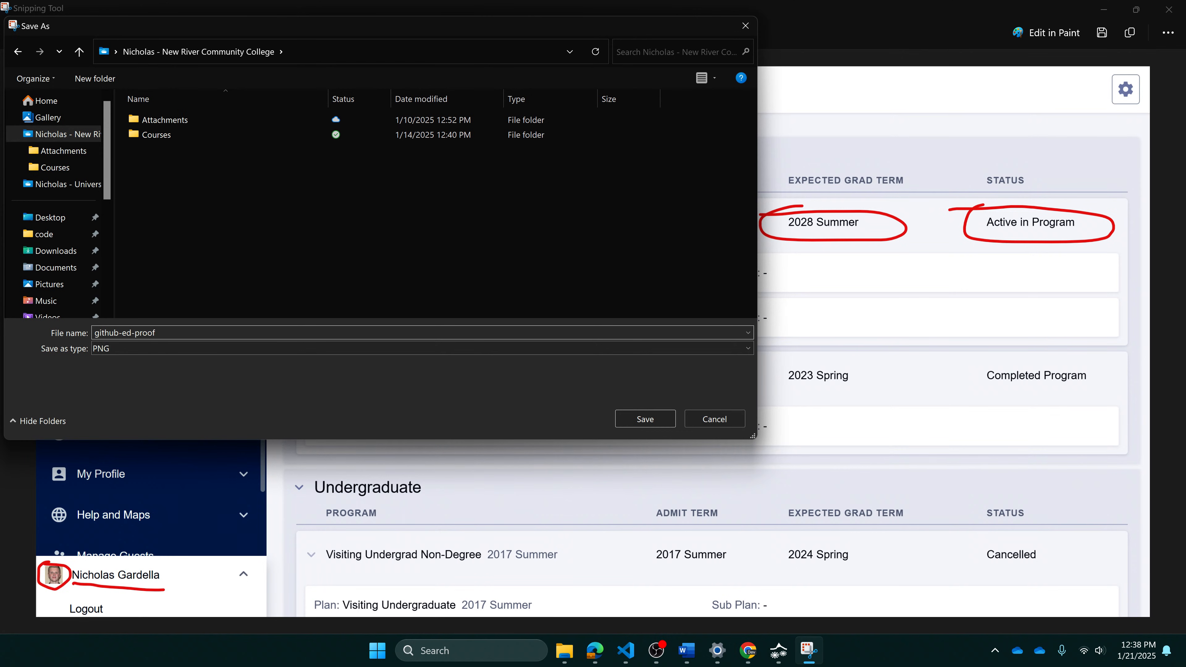
pyautogui.click(654, 419)
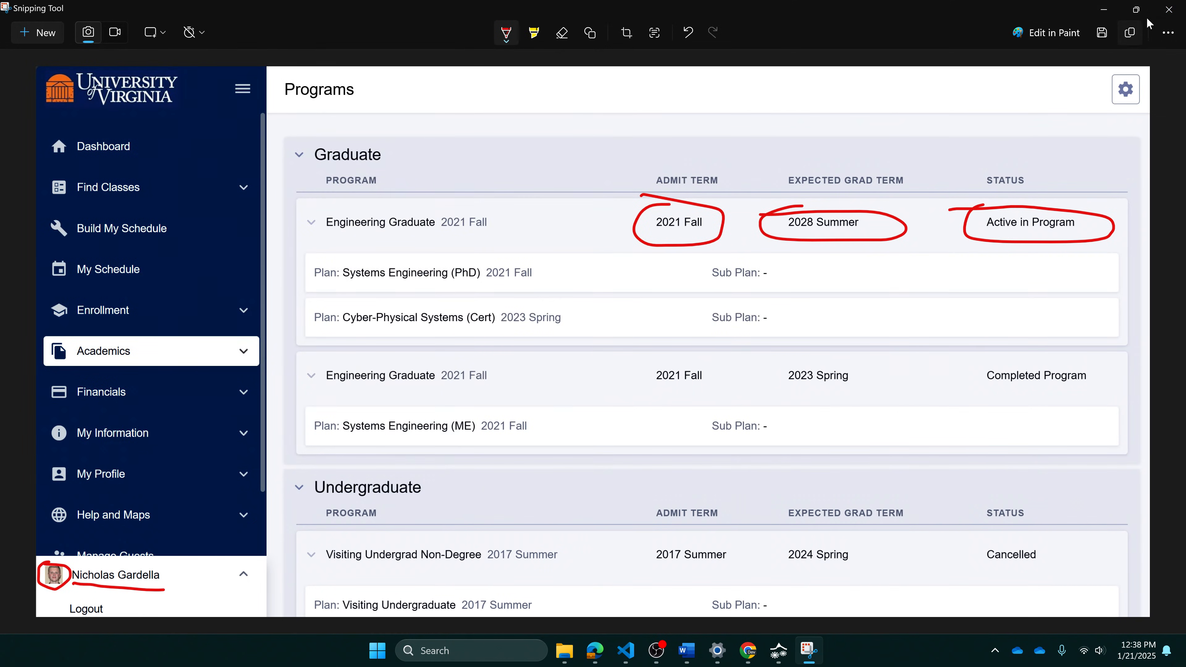
pyautogui.click(1168, 10)
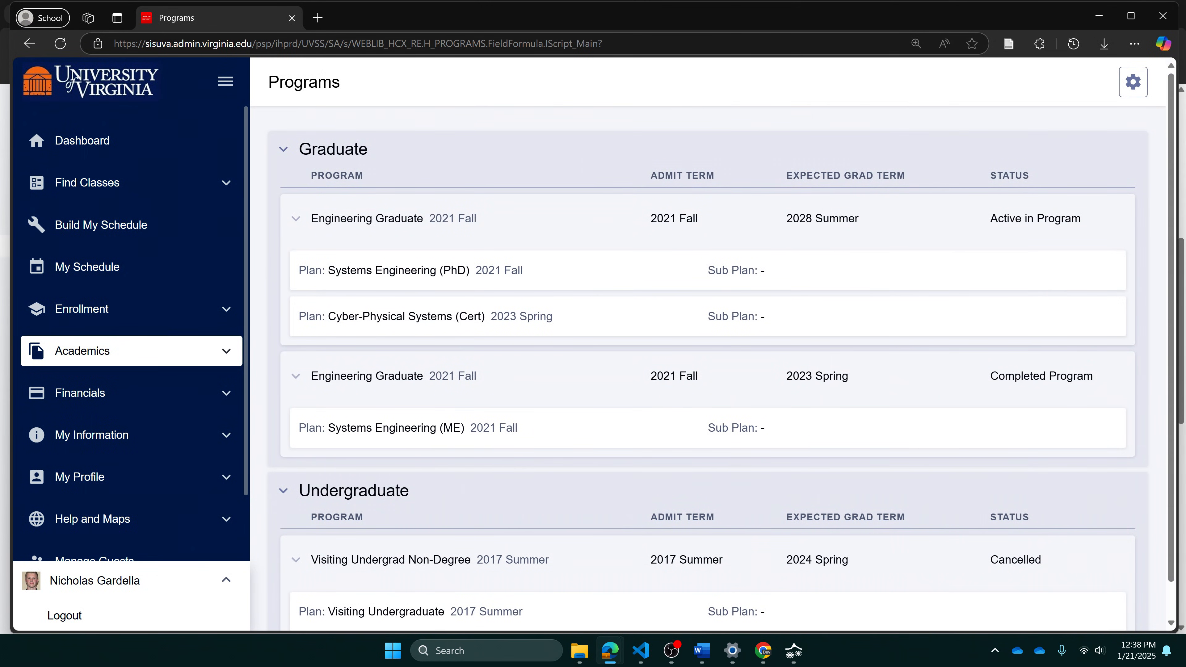
# Launch Paint and import github-ed-proof from the New River Community College folder onto the canvas
pyautogui.click(506, 659)
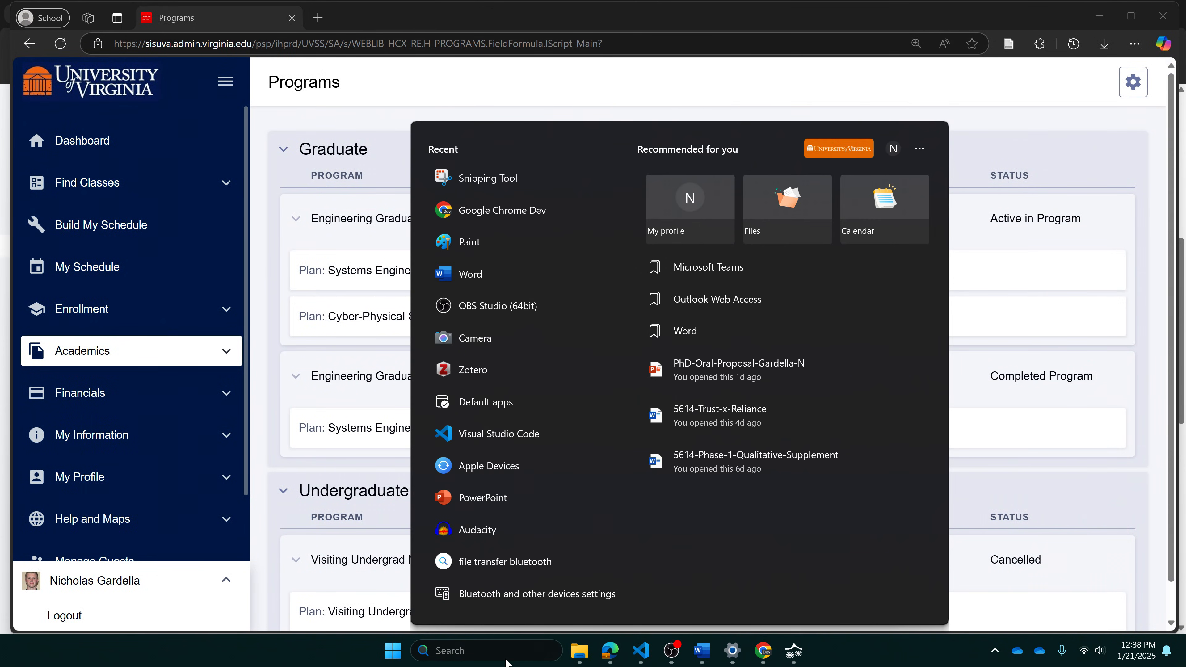
pyautogui.write('paint')
pyautogui.press('Return')
pyautogui.click(140, 102)
pyautogui.moveTo(187, 175)
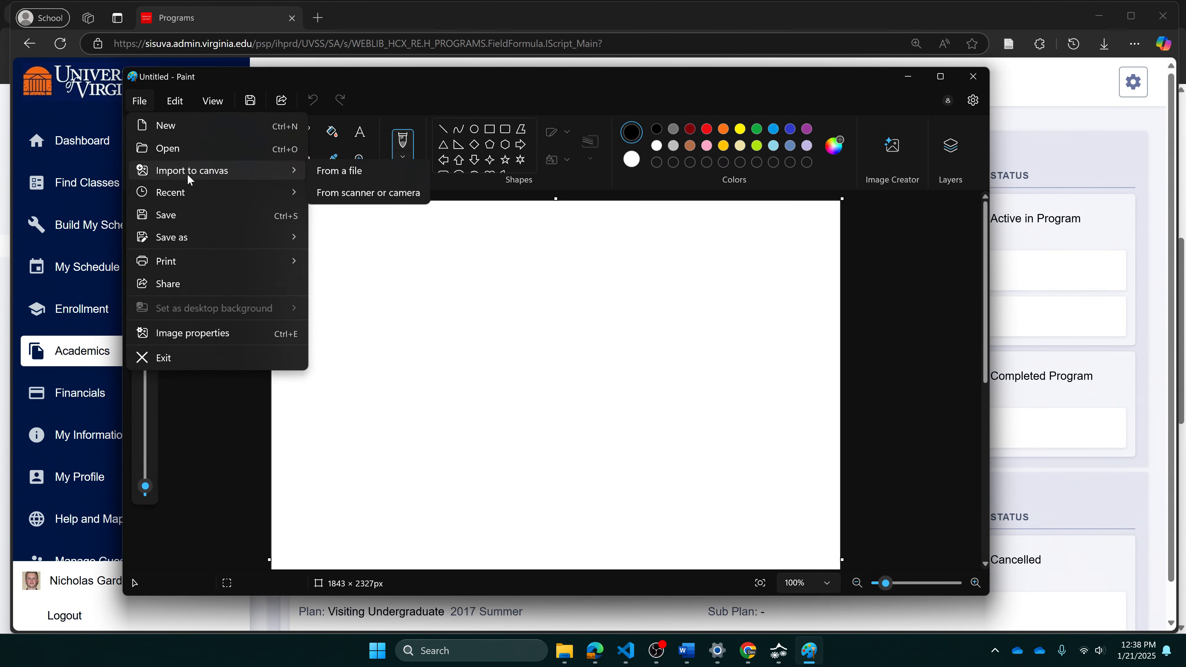
pyautogui.click(357, 173)
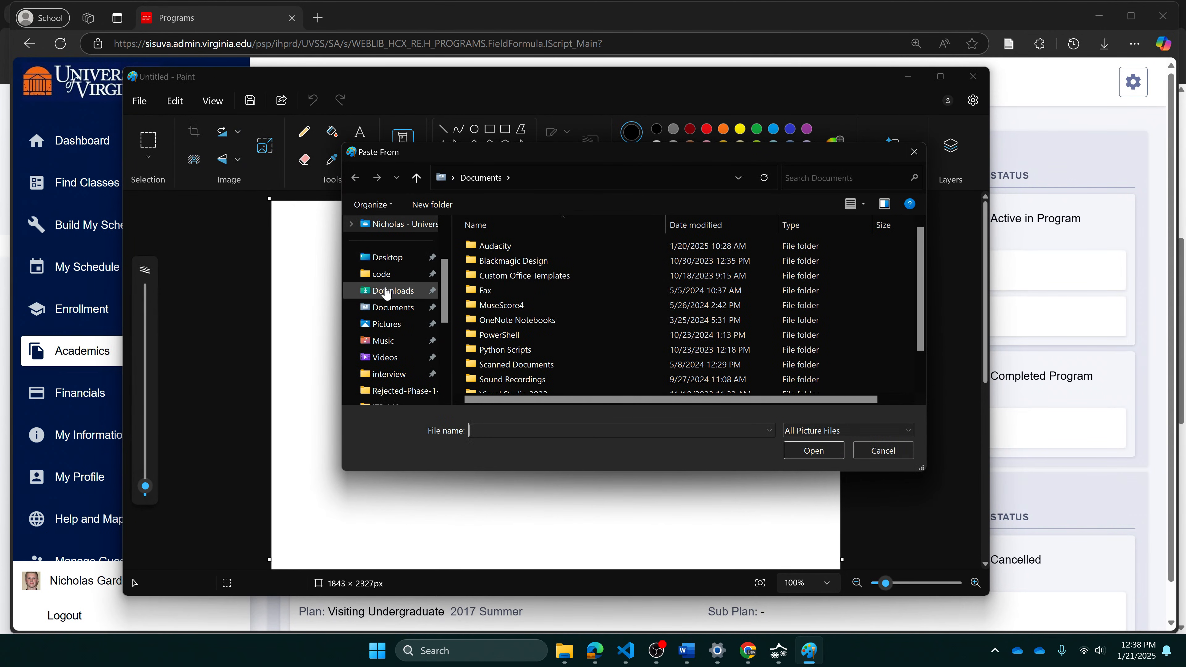
pyautogui.scroll(3, 385, 295)
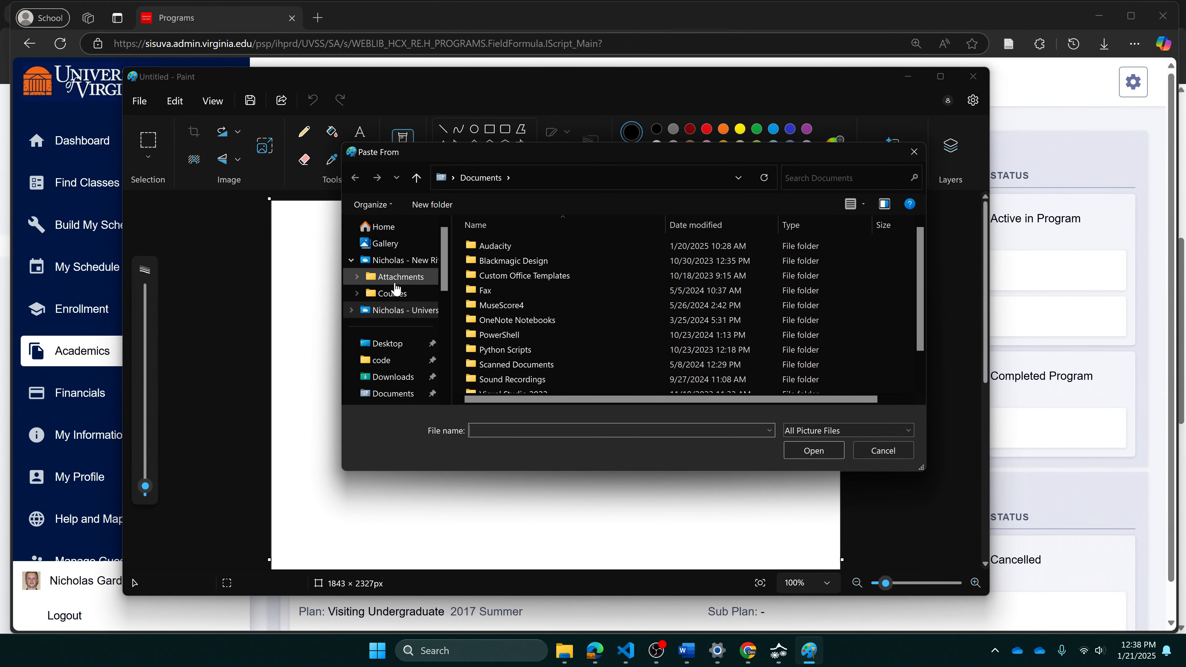
pyautogui.click(399, 260)
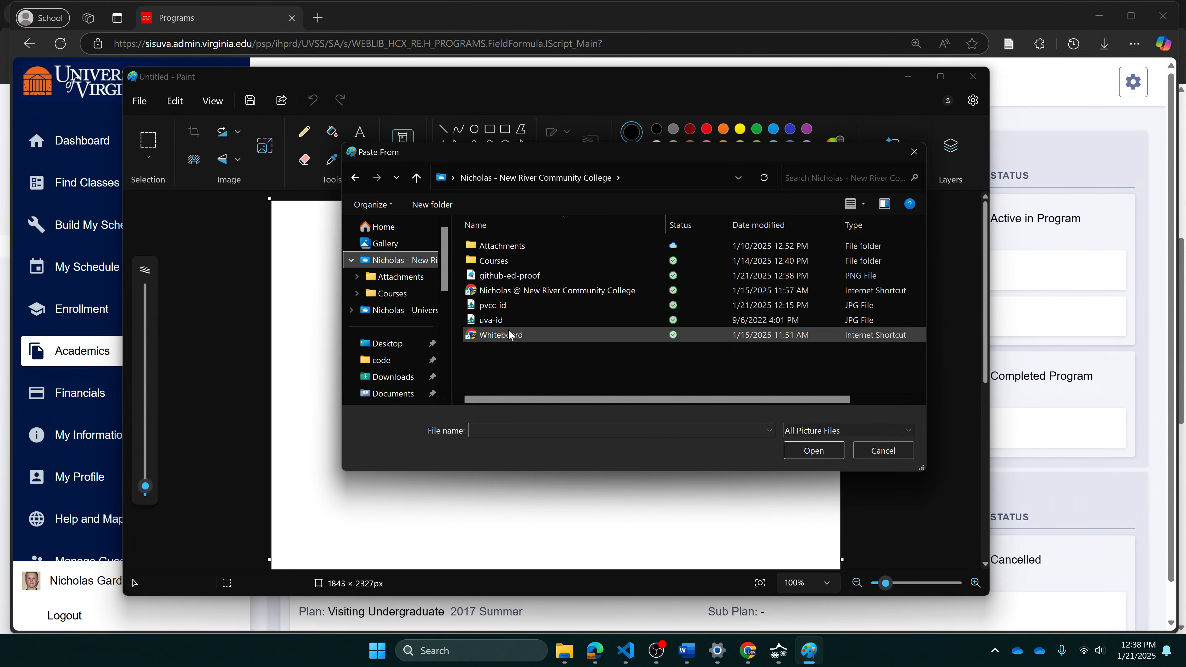
pyautogui.doubleClick(515, 276)
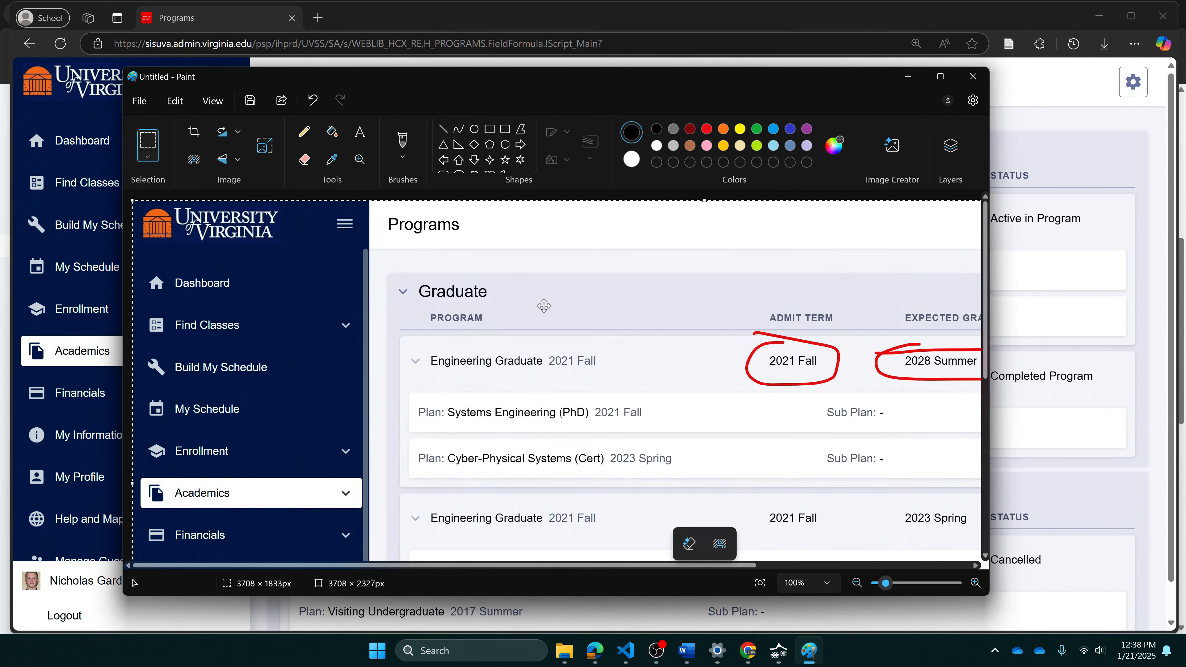
# Shift the screenshot down and trim the canvas to its edges at 3714 × 1819 px
pyautogui.scroll(-5, 653, 327)
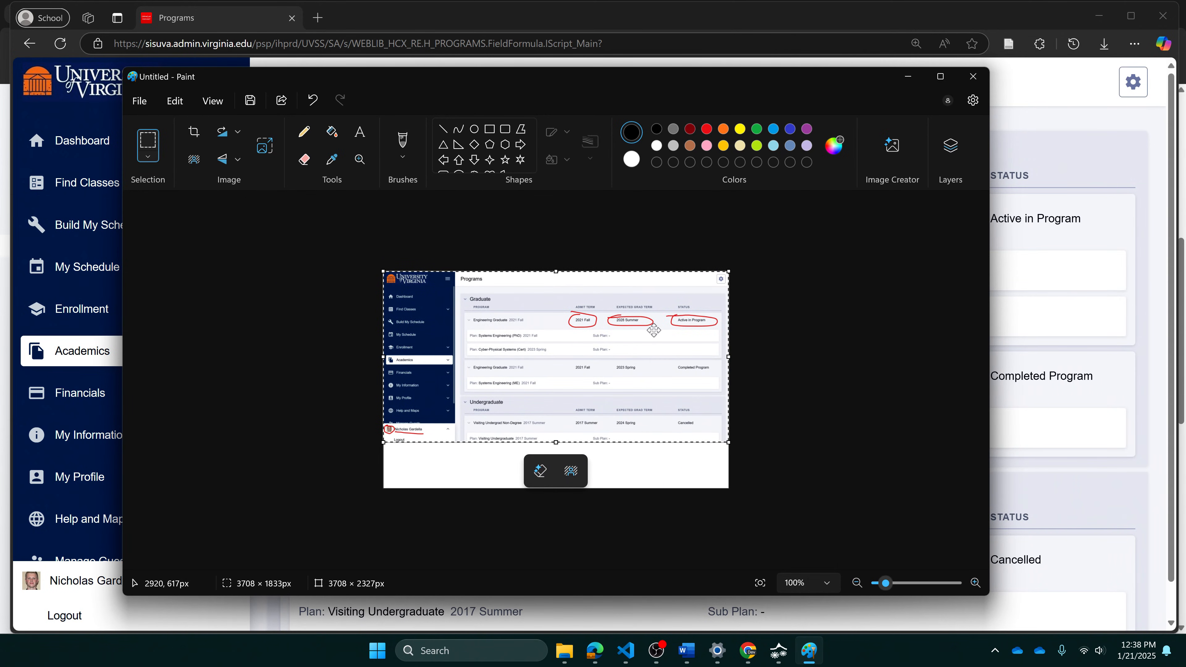
pyautogui.scroll(2, 654, 330)
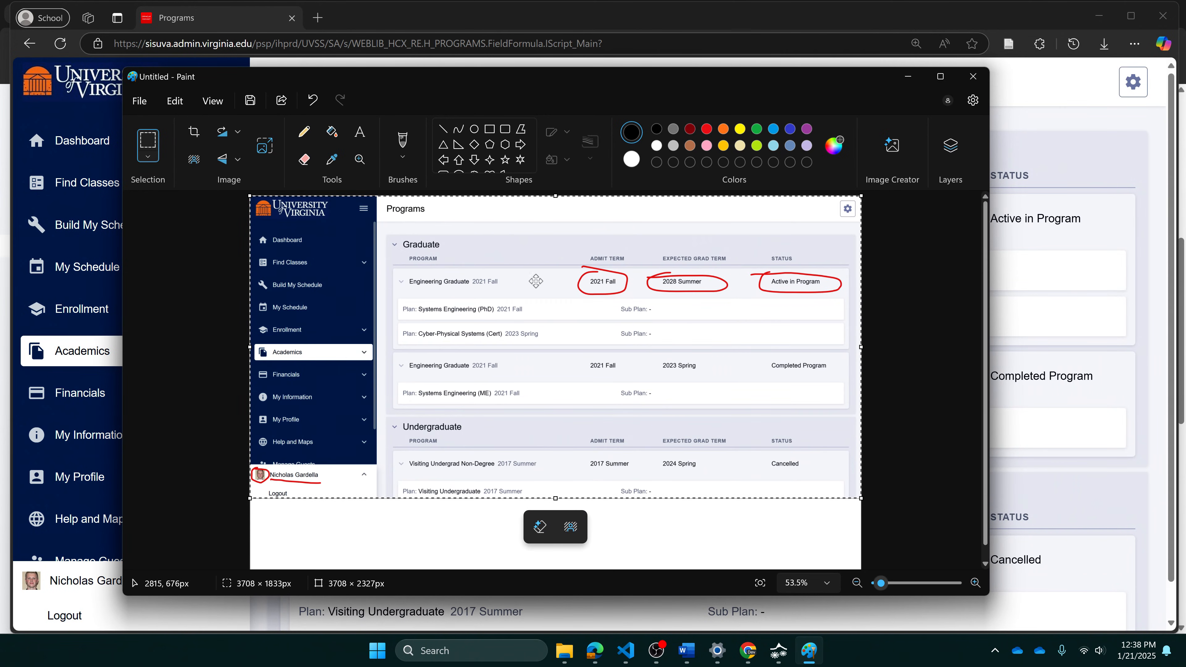
pyautogui.moveTo(547, 281)
pyautogui.mouseDown()
pyautogui.moveTo(550, 330)
pyautogui.moveTo(549, 308)
pyautogui.mouseUp()
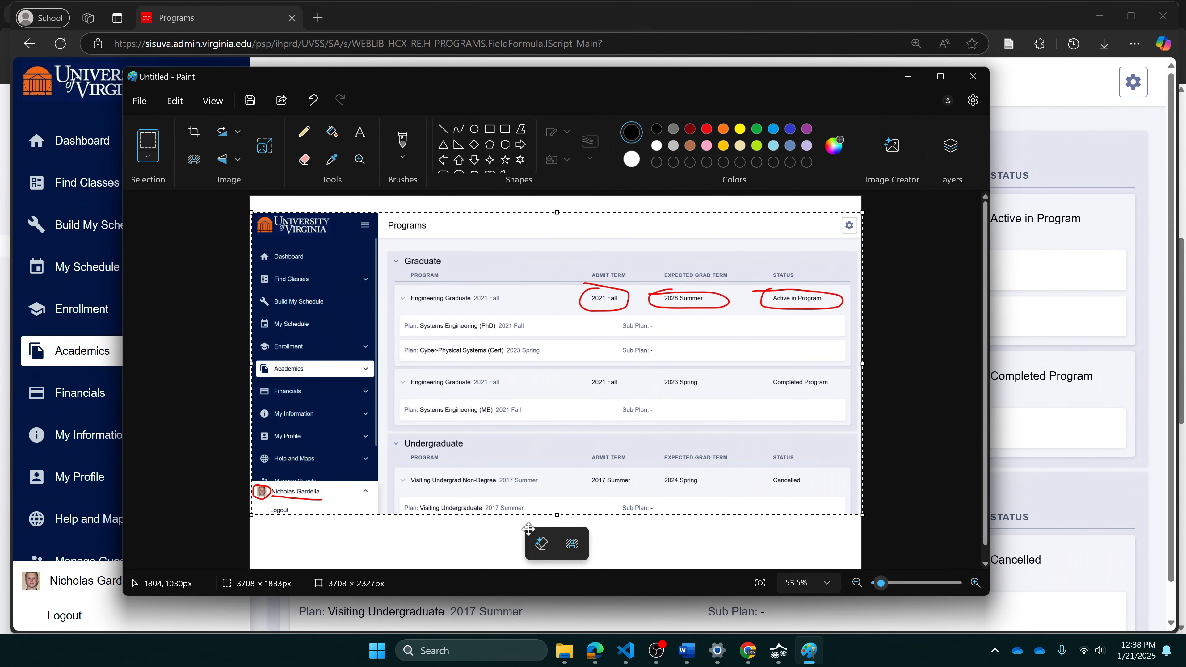
pyautogui.click(508, 548)
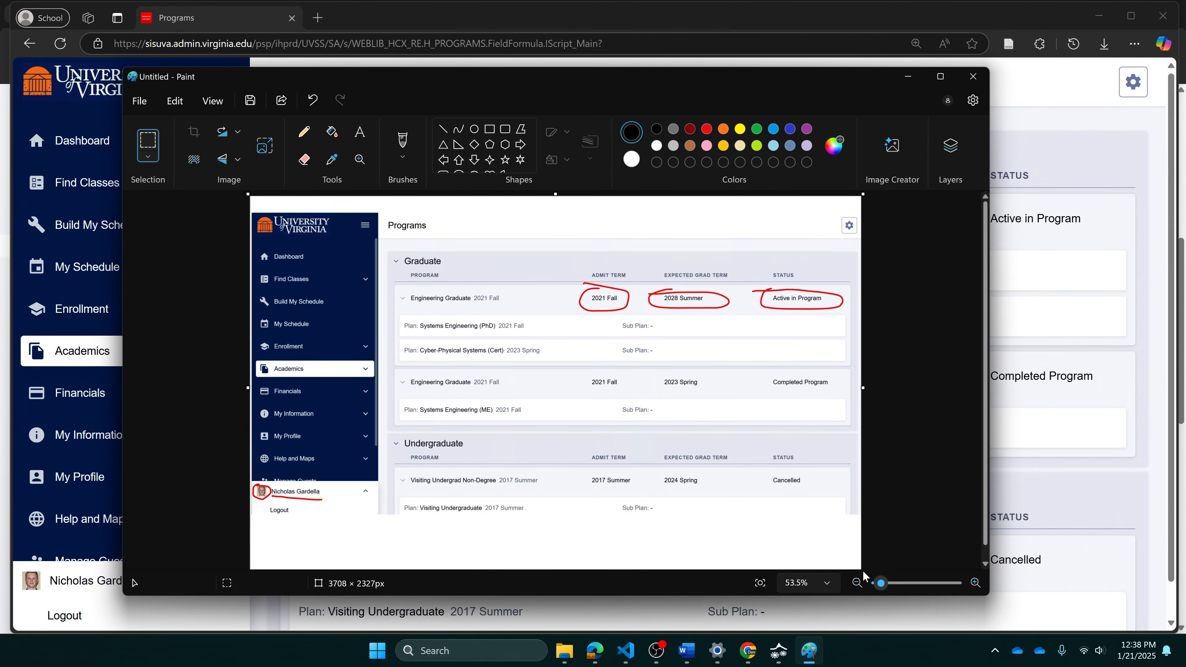
pyautogui.scroll(-1, 860, 561)
pyautogui.moveTo(866, 567); pyautogui.dragTo(863, 499)
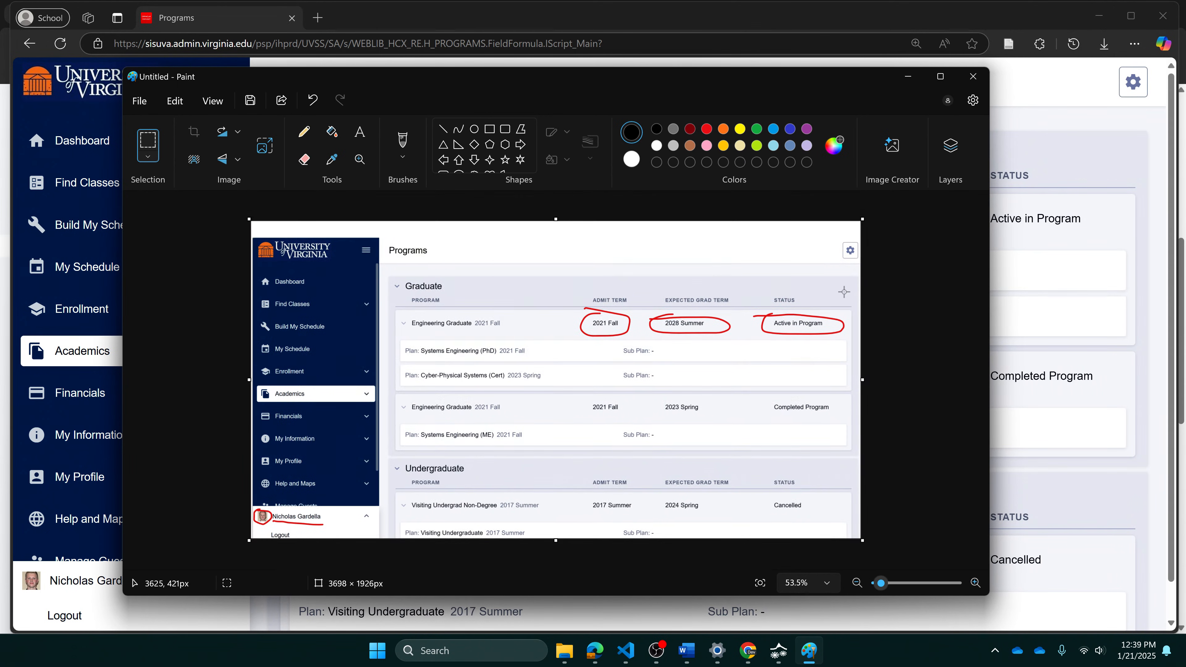
pyautogui.hotkey('ctrl', 'a')
pyautogui.moveTo(864, 225); pyautogui.dragTo(863, 243)
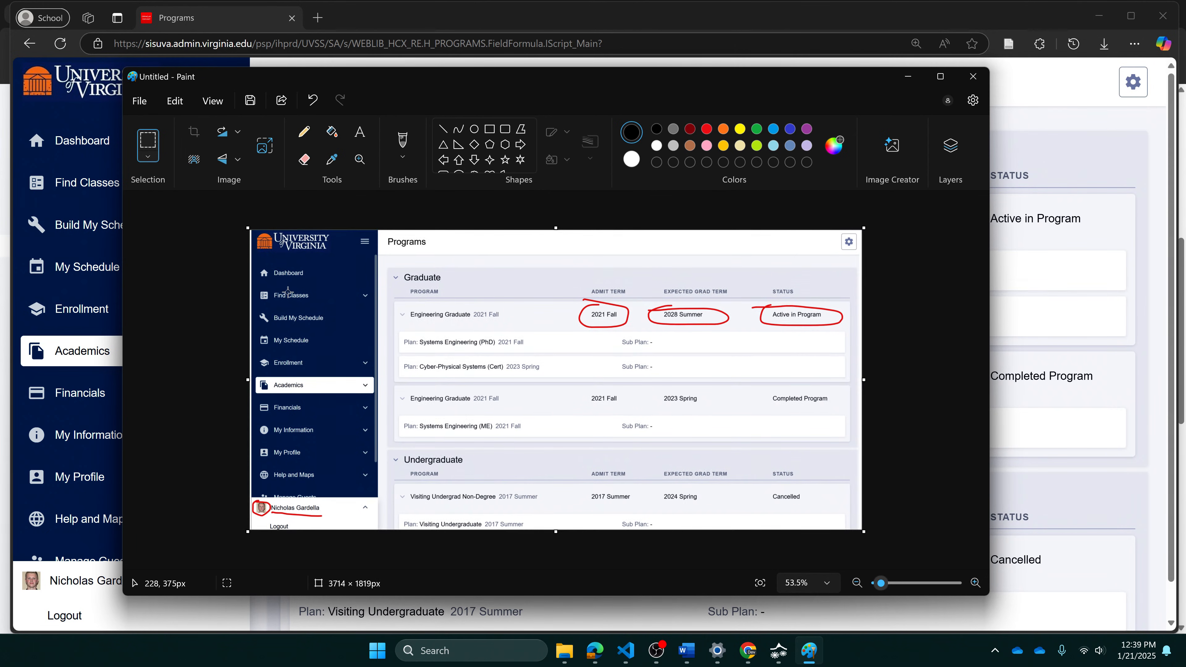
# Start importing another picture onto the canvas from a file
pyautogui.click(139, 101)
pyautogui.moveTo(252, 174)
pyautogui.click(320, 176)
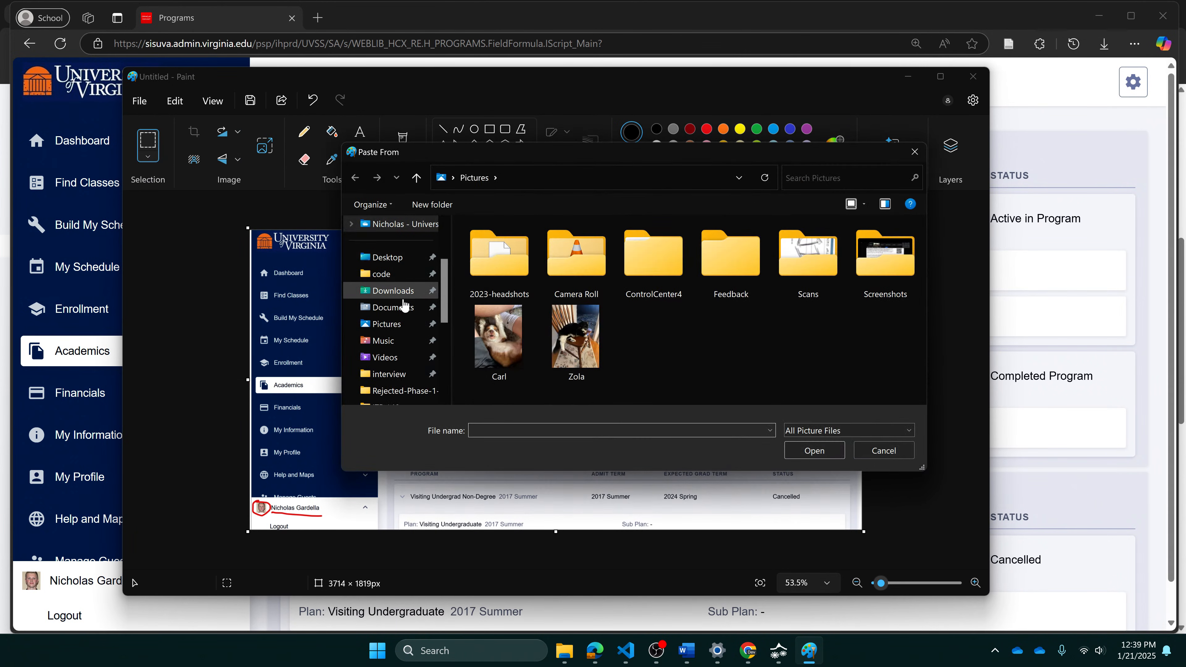
# Import uva-id, shrink it to a 616 × 352 px card near the top, and pick the red pencil
pyautogui.scroll(3, 404, 313)
pyautogui.click(401, 260)
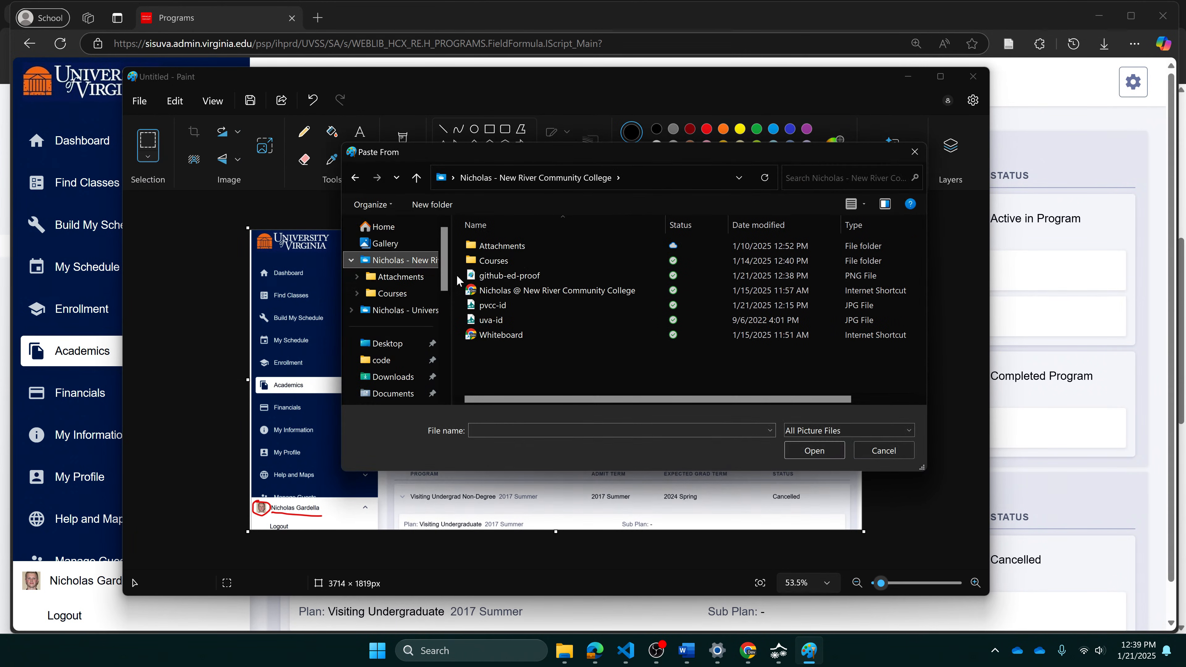
pyautogui.click(511, 320)
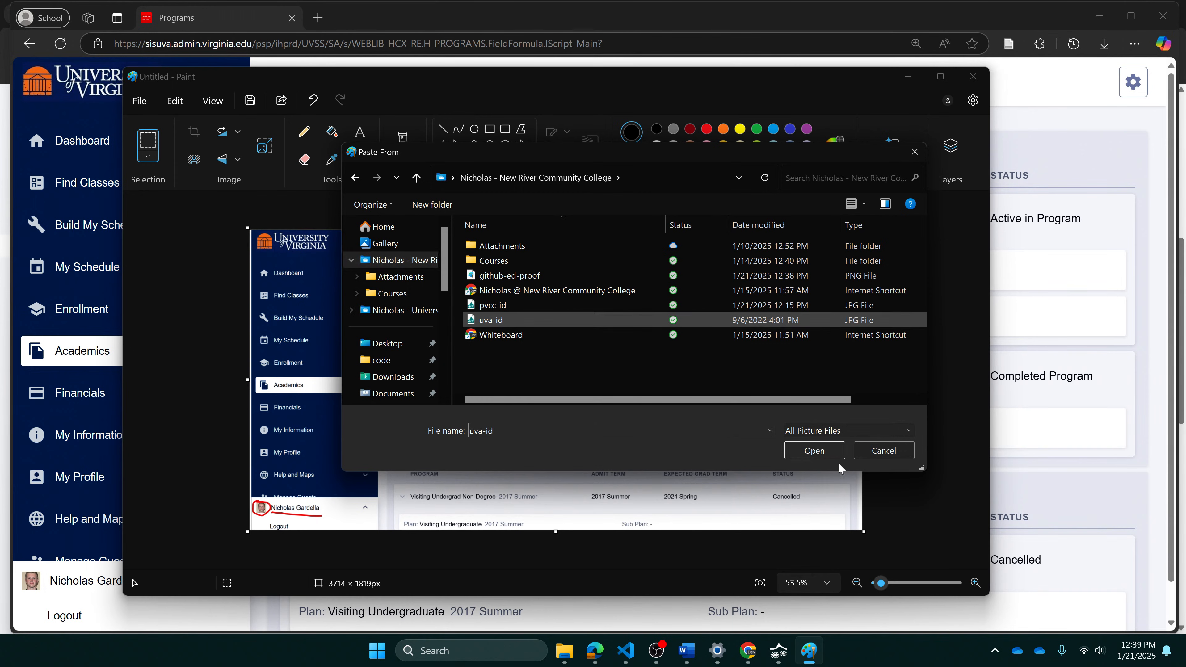
pyautogui.click(814, 450)
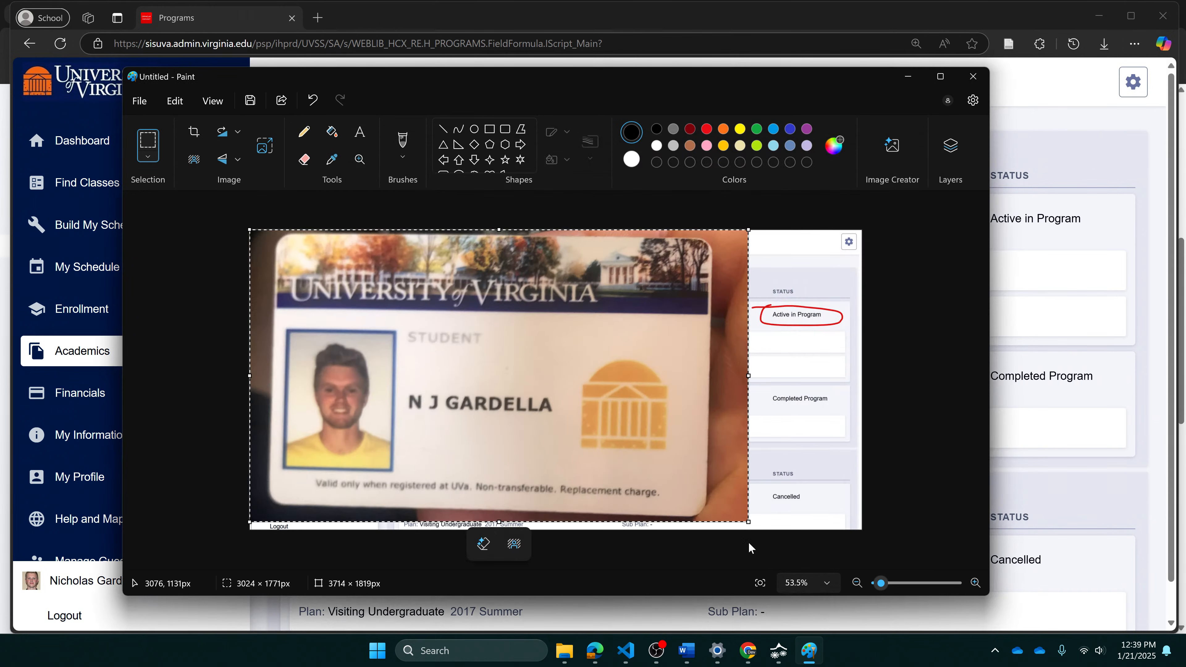
pyautogui.moveTo(749, 522); pyautogui.dragTo(513, 281)
pyautogui.moveTo(581, 299); pyautogui.dragTo(541, 279)
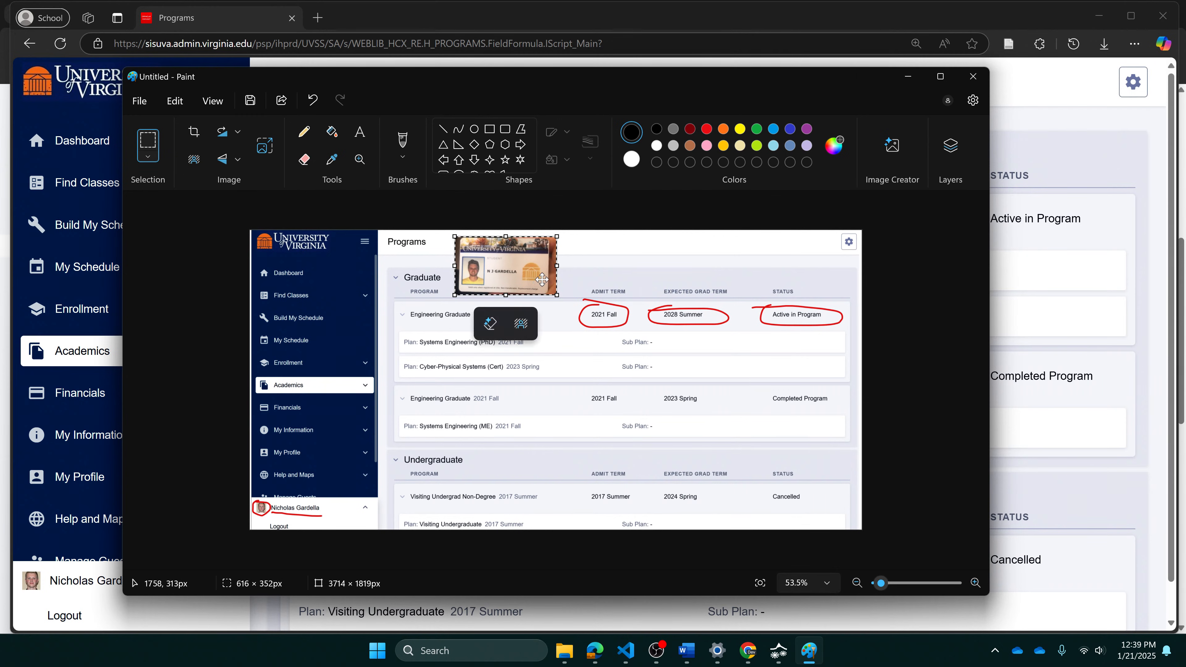
pyautogui.click(303, 133)
pyautogui.click(705, 130)
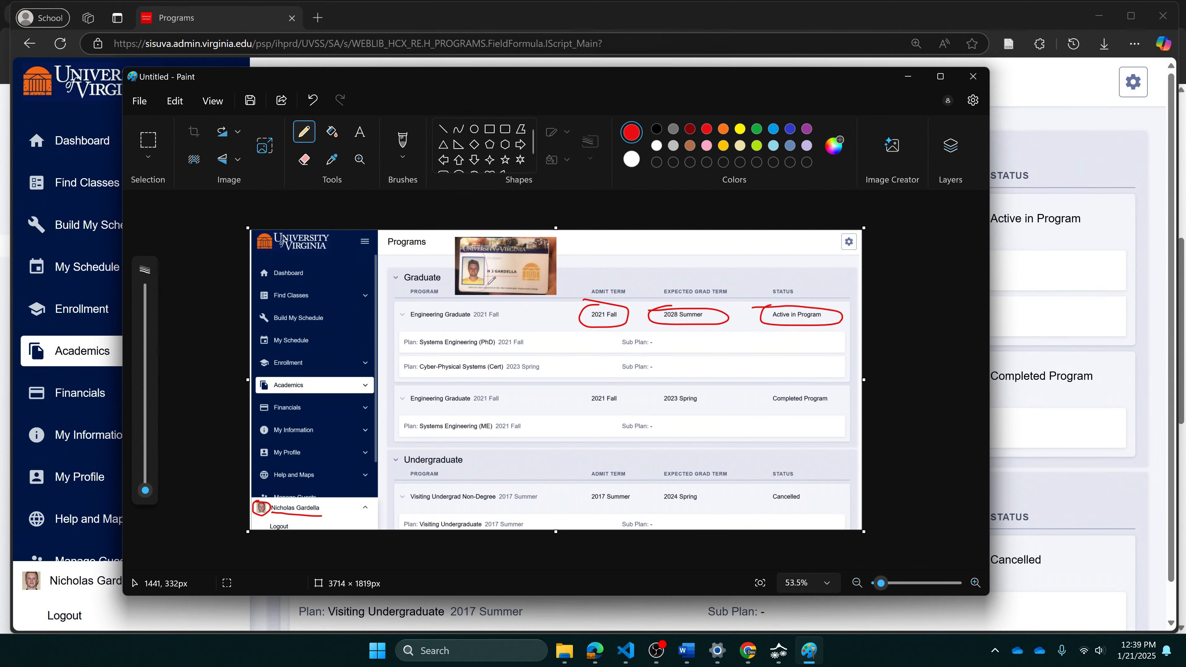
# Undo the stray red circle on the ID photo and settle on the red pencil tool
pyautogui.hotkey('ctrl', 'z')
pyautogui.scroll(5, 481, 281)
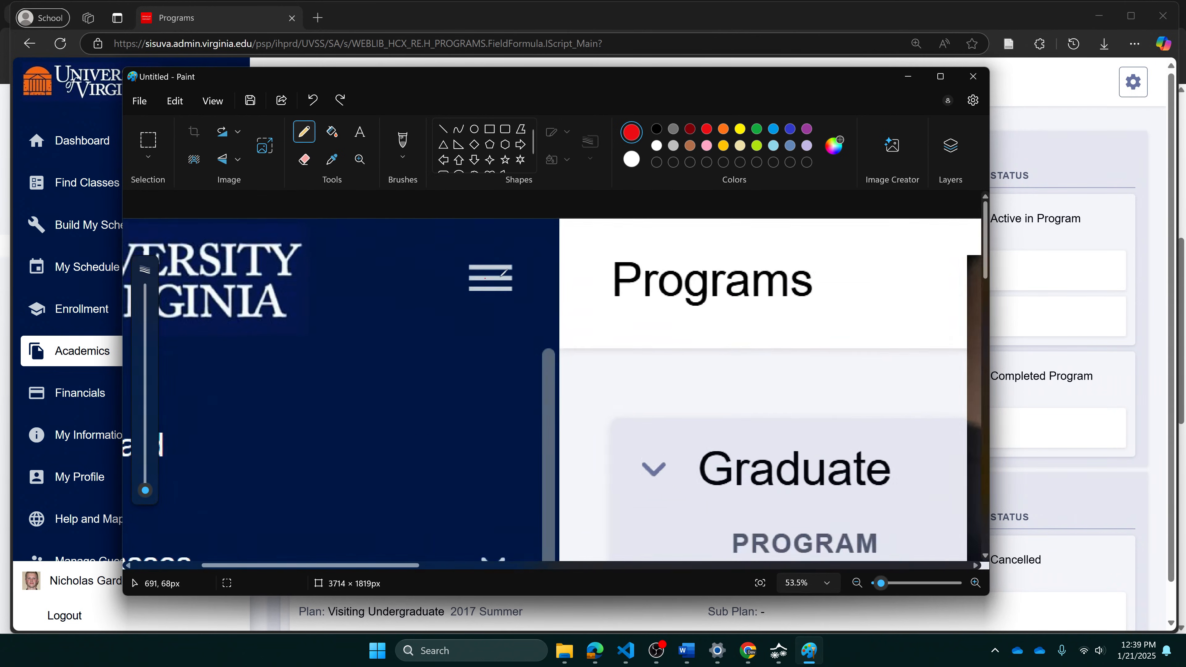
pyautogui.scroll(-3, 585, 329)
pyautogui.scroll(-1, 654, 310)
pyautogui.scroll(3, 695, 299)
pyautogui.scroll(-1, 706, 299)
pyautogui.hscroll(8, 568, 550)
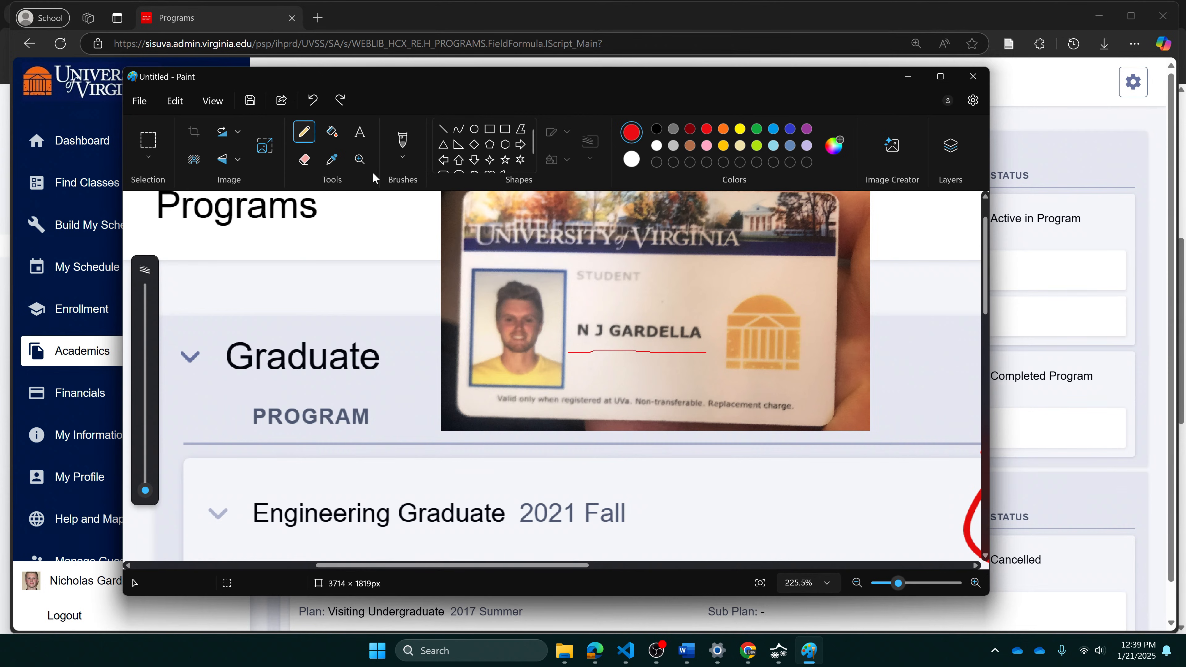
pyautogui.click(402, 141)
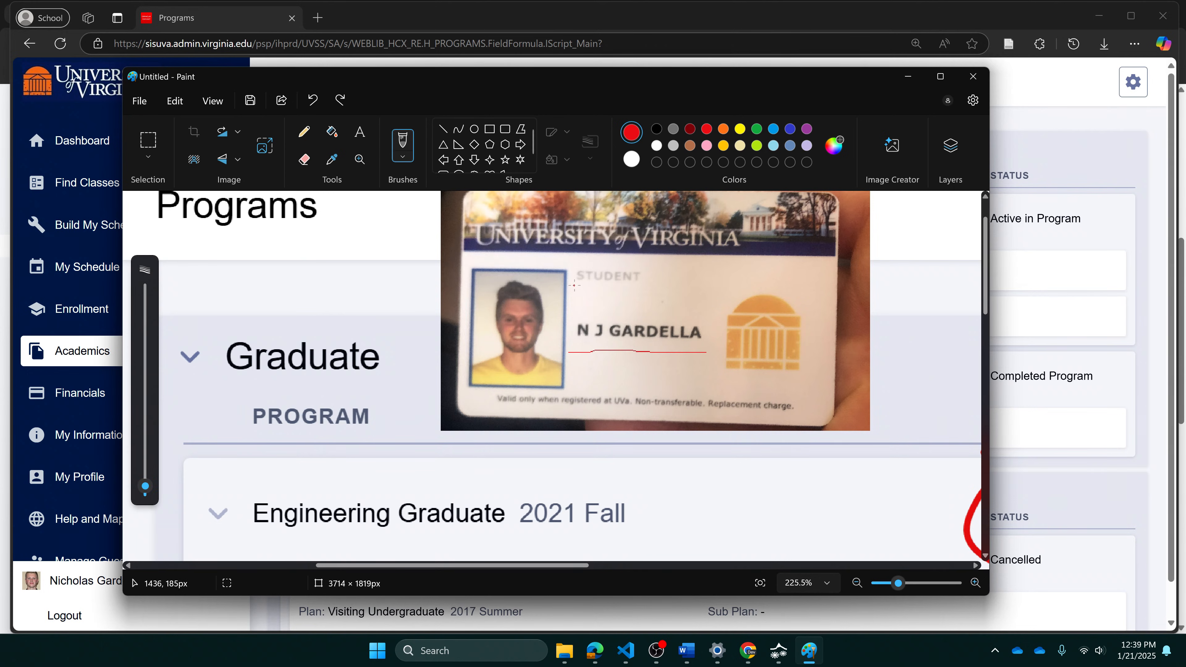
pyautogui.click(304, 133)
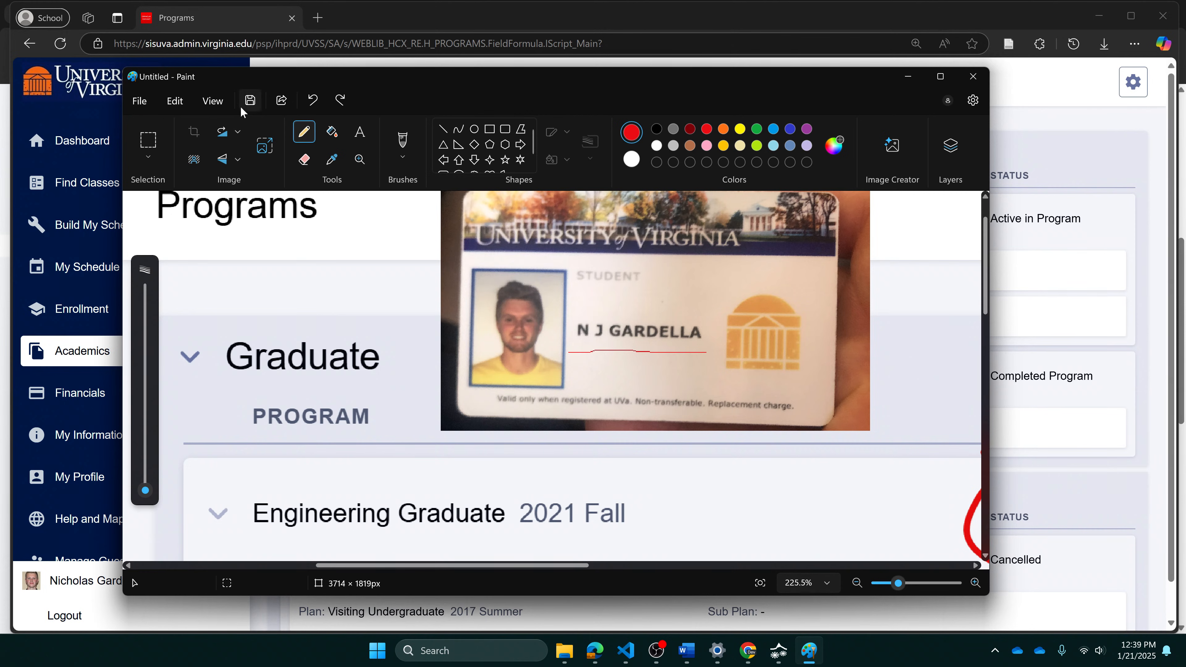
pyautogui.click(402, 148)
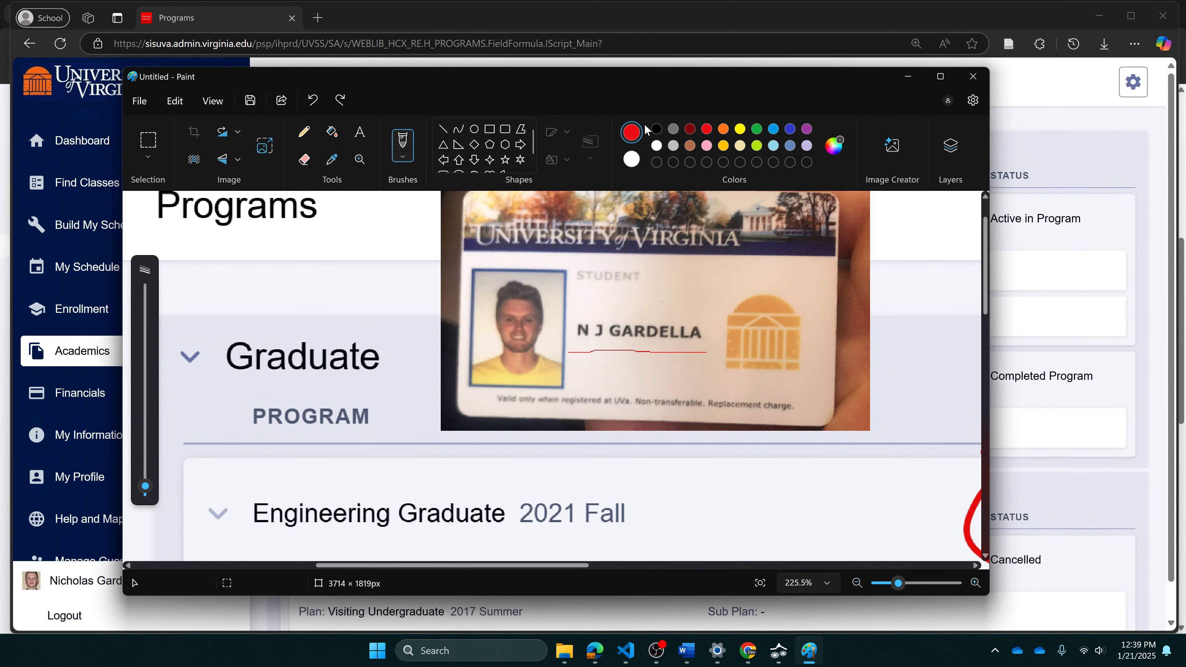
pyautogui.click(304, 132)
pyautogui.click(657, 129)
pyautogui.click(707, 129)
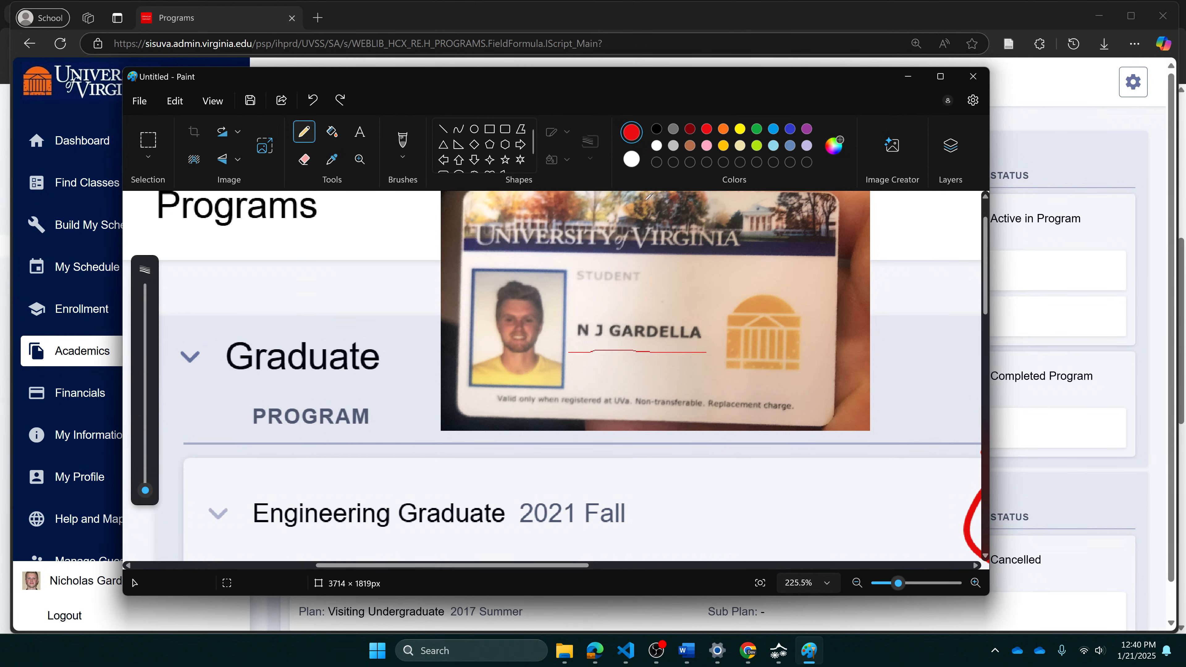
# Outline the ID card's portrait and box its printed name in red pencil
pyautogui.moveTo(464, 348)
pyautogui.mouseDown()
pyautogui.moveTo(527, 412)
pyautogui.moveTo(565, 366)
pyautogui.moveTo(570, 289)
pyautogui.moveTo(508, 250)
pyautogui.moveTo(477, 264)
pyautogui.mouseUp()
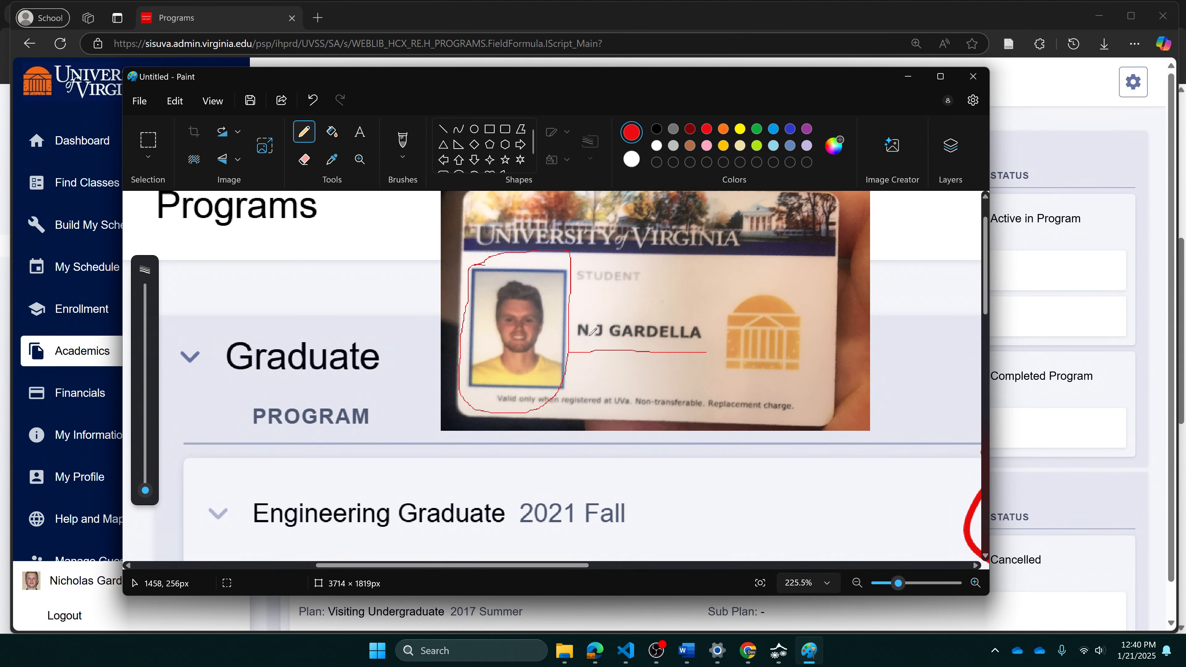
pyautogui.moveTo(577, 316)
pyautogui.mouseDown()
pyautogui.moveTo(681, 306)
pyautogui.moveTo(715, 348)
pyautogui.mouseUp()
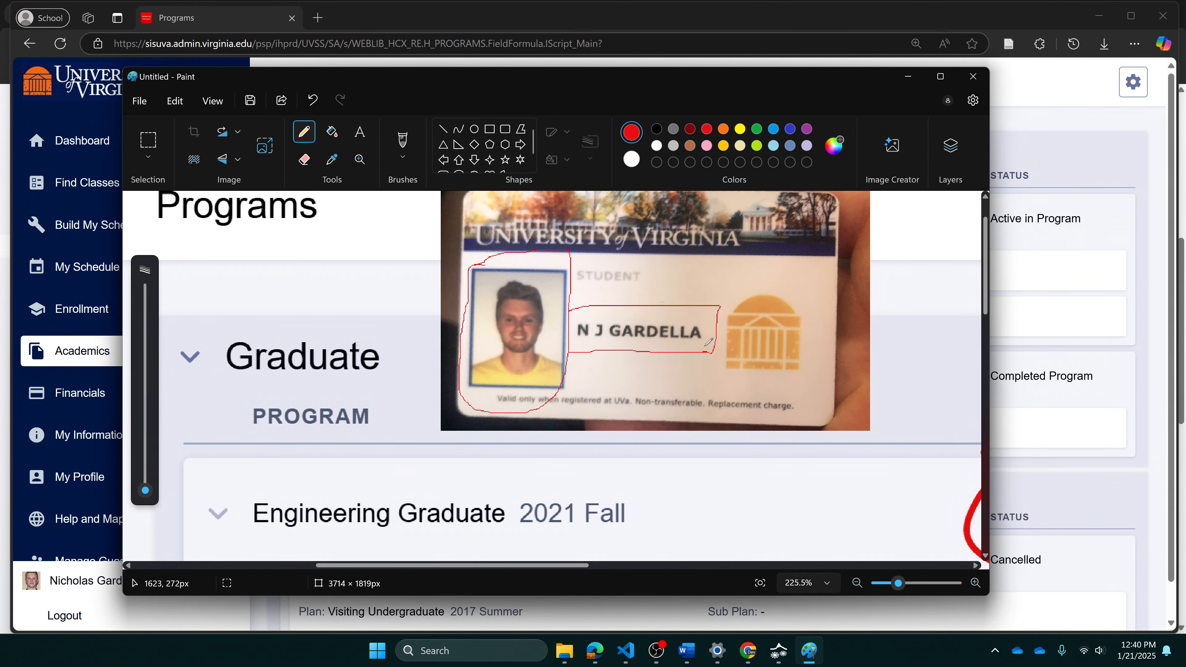
pyautogui.scroll(-10, 708, 342)
pyautogui.scroll(2, 551, 372)
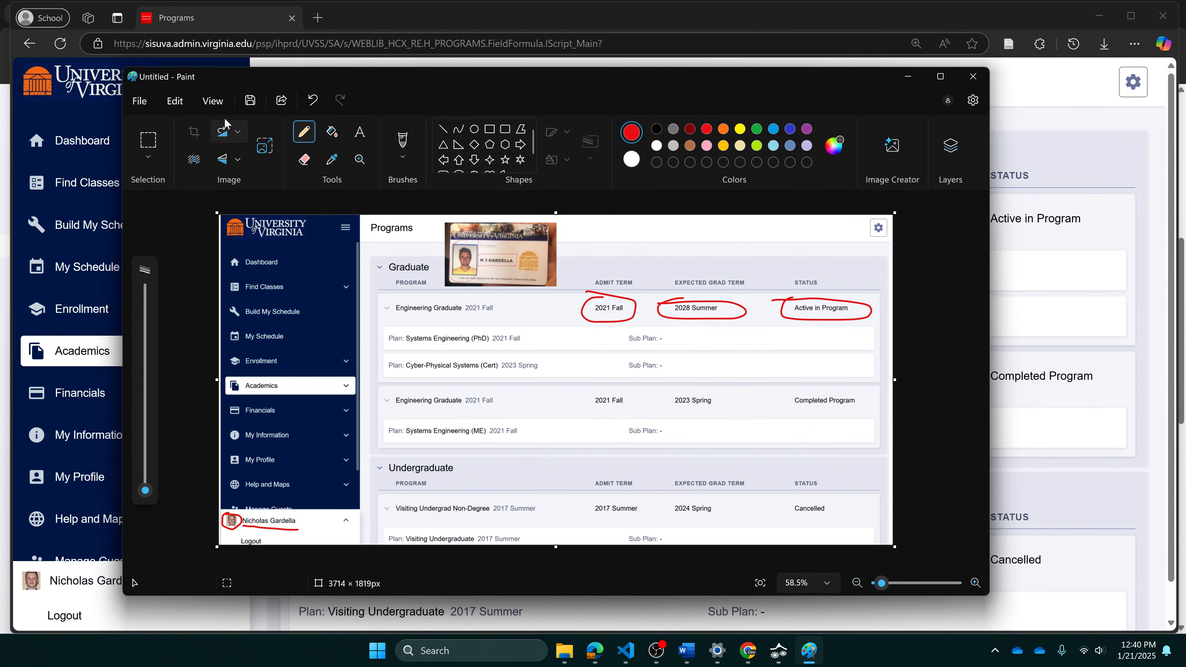
pyautogui.click(250, 100)
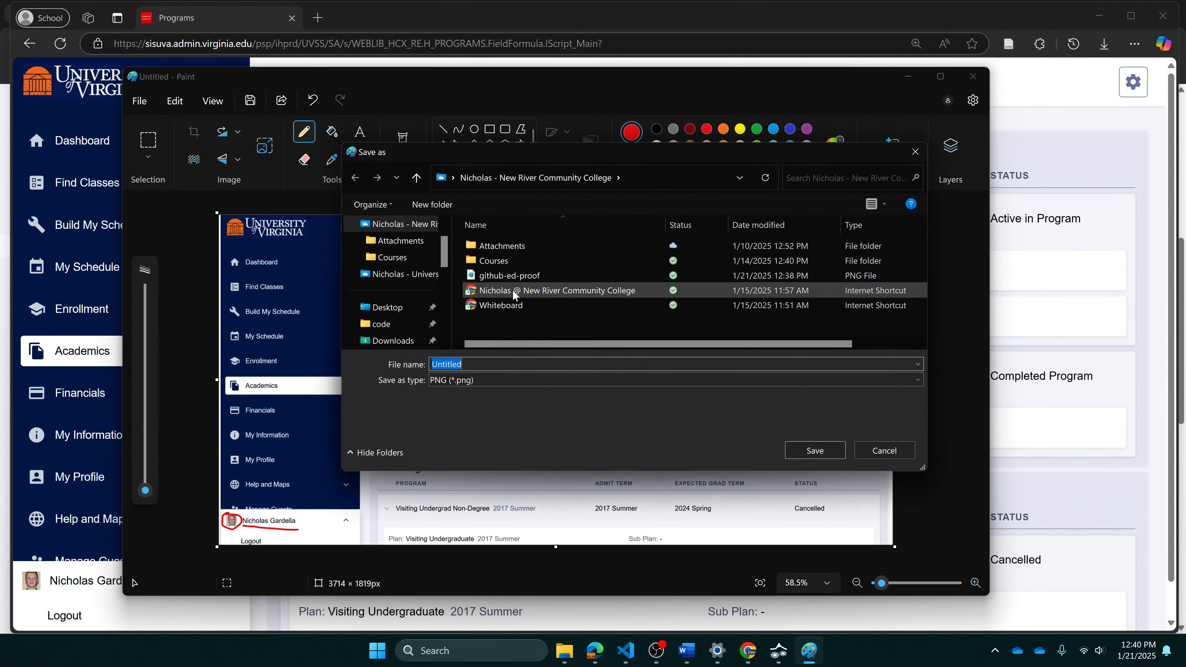
# Save as PNG over the existing github-ed-proof file, confirming the replacement, and minimize Paint
pyautogui.click(503, 275)
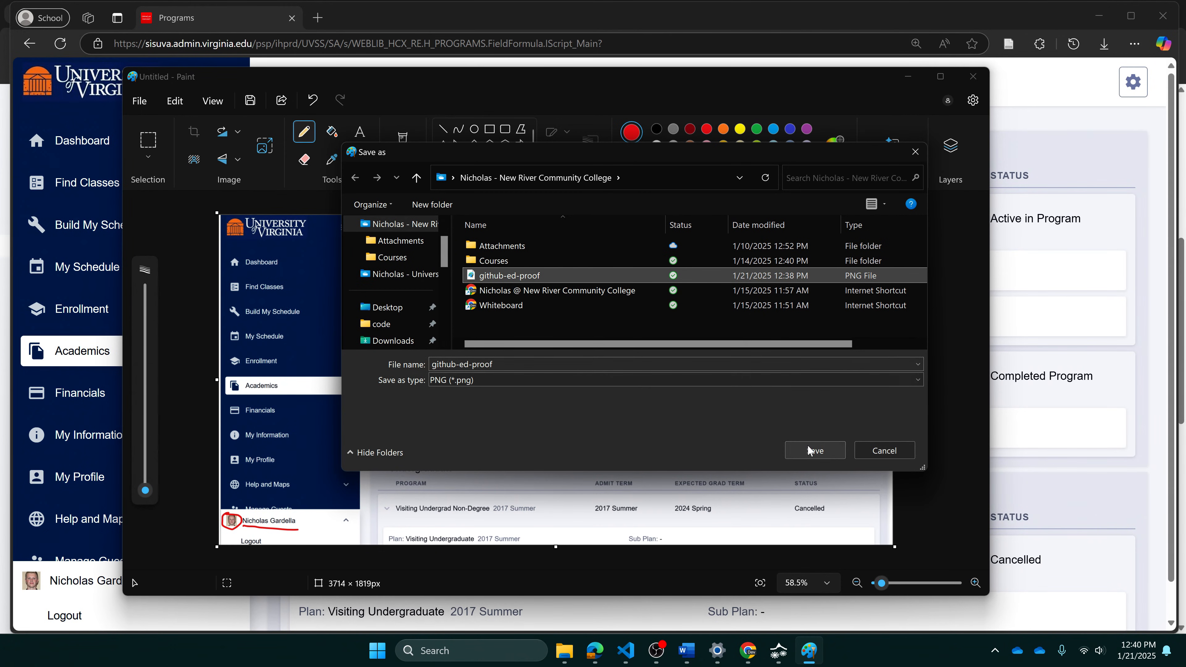
pyautogui.click(467, 381)
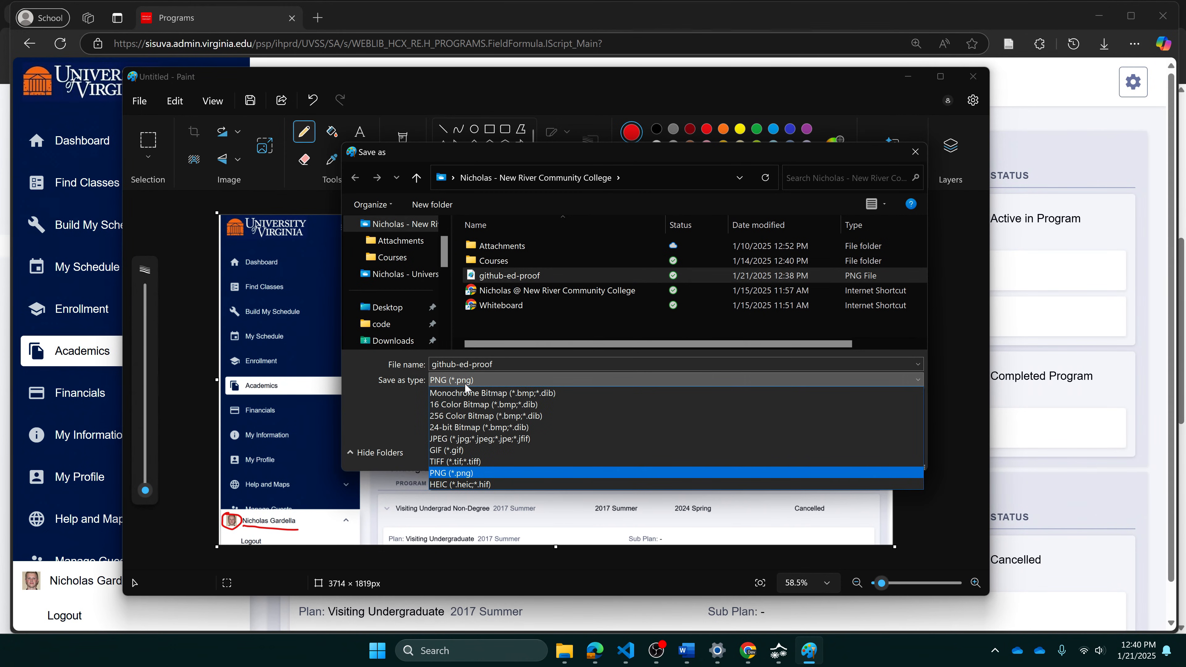
pyautogui.click(456, 379)
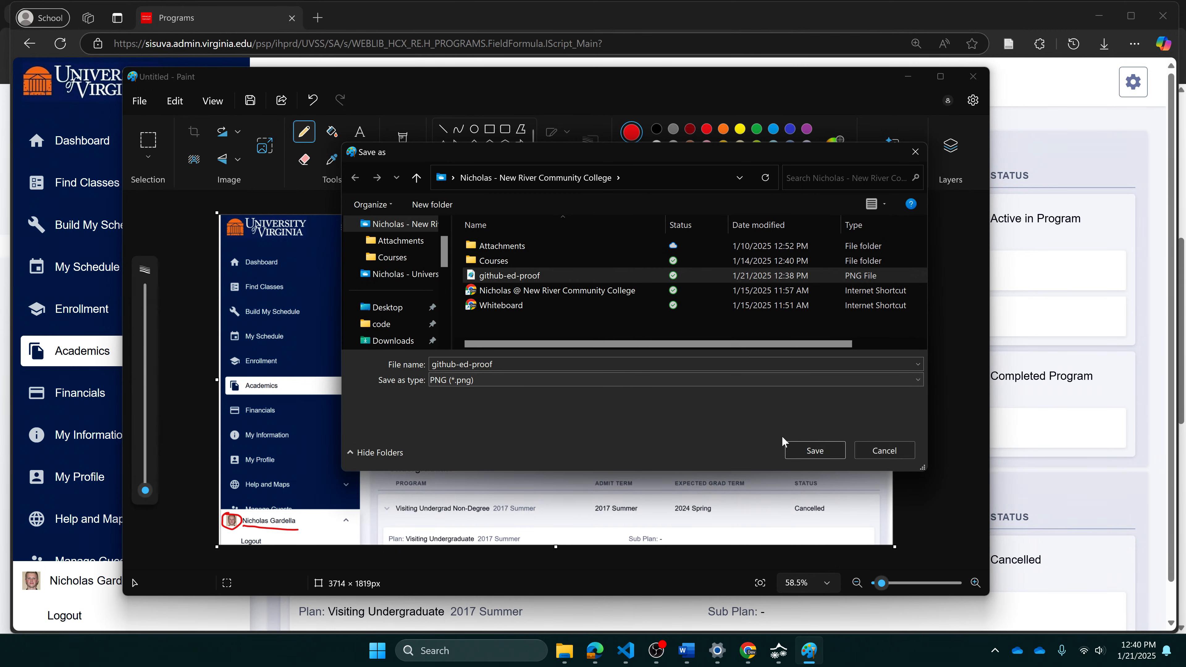
pyautogui.click(789, 444)
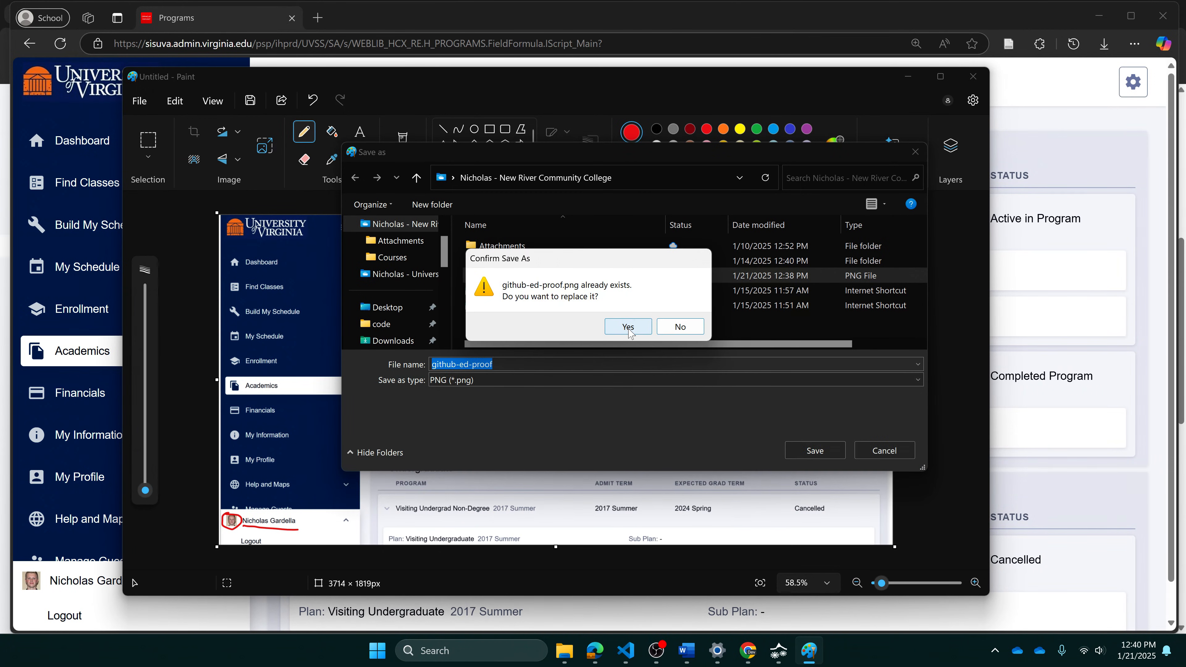
pyautogui.click(627, 327)
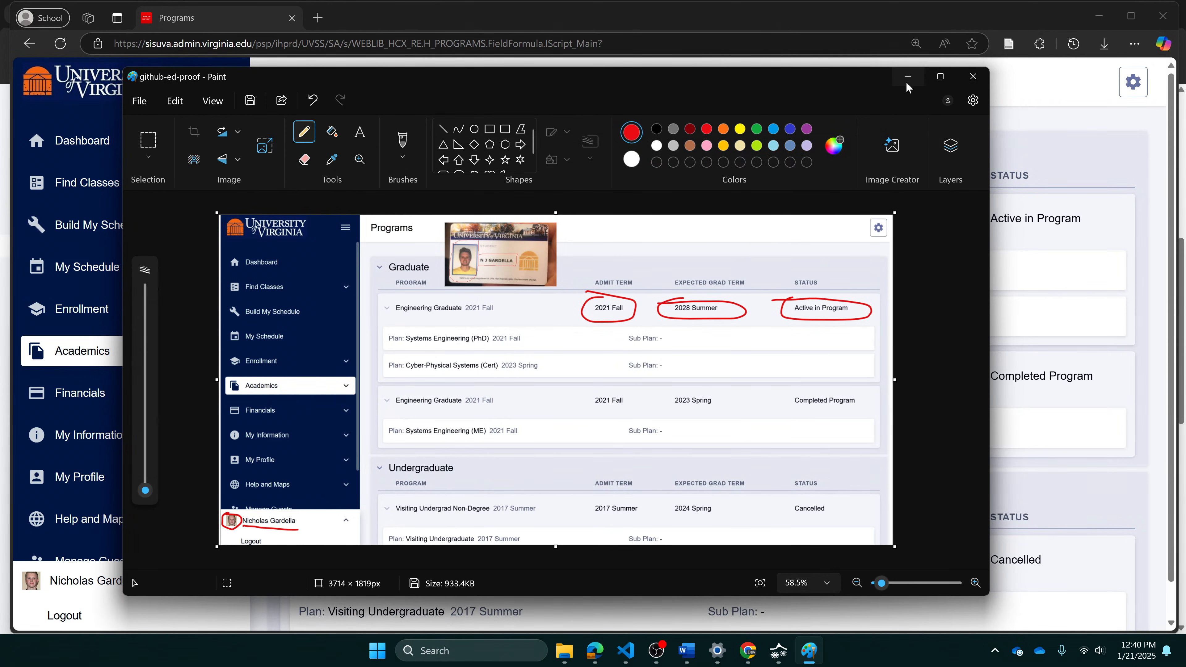
pyautogui.click(907, 81)
# Upload github-ed-proof.png as the proof photo in the GitHub Education application
pyautogui.click(1100, 18)
pyautogui.scroll(-3, 645, 432)
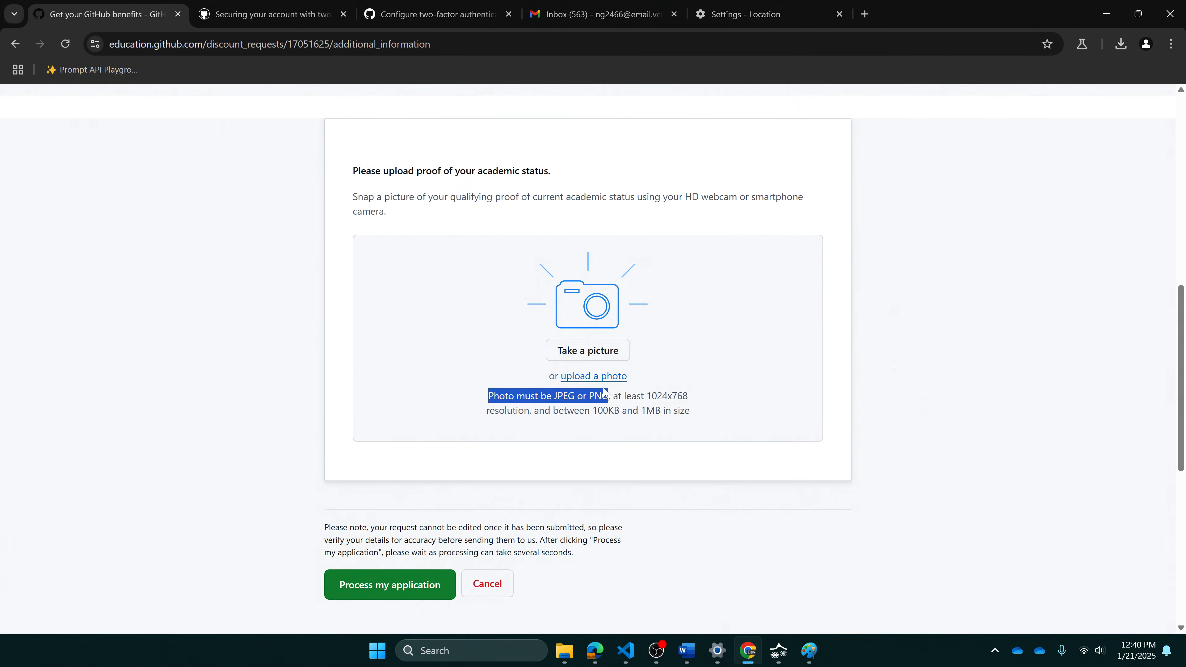
pyautogui.click(594, 382)
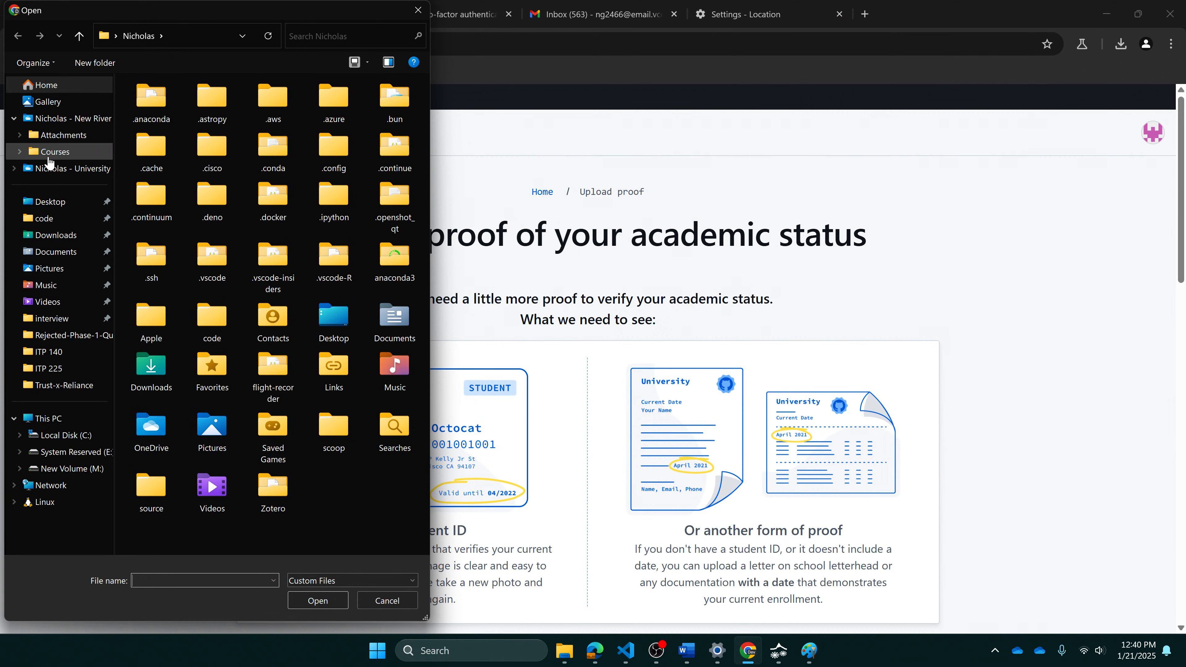
pyautogui.click(45, 219)
pyautogui.click(47, 169)
pyautogui.click(50, 119)
pyautogui.doubleClick(180, 135)
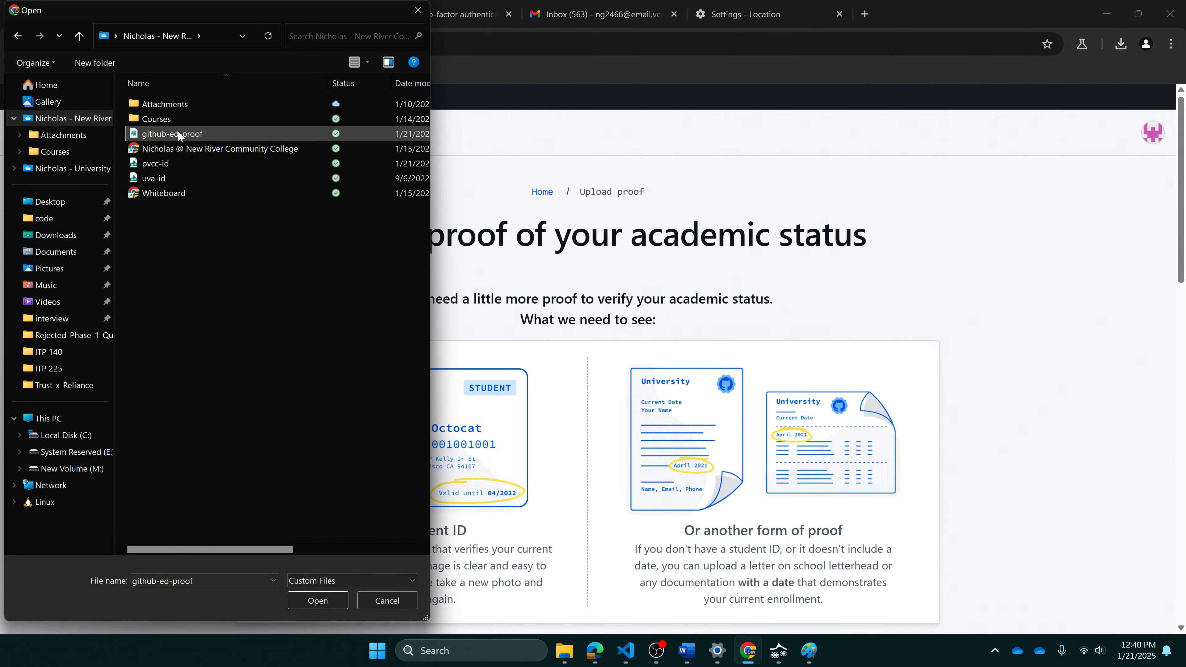
# Review the additional information page and choose Cancel below the photo upload section
pyautogui.scroll(-15, 659, 329)
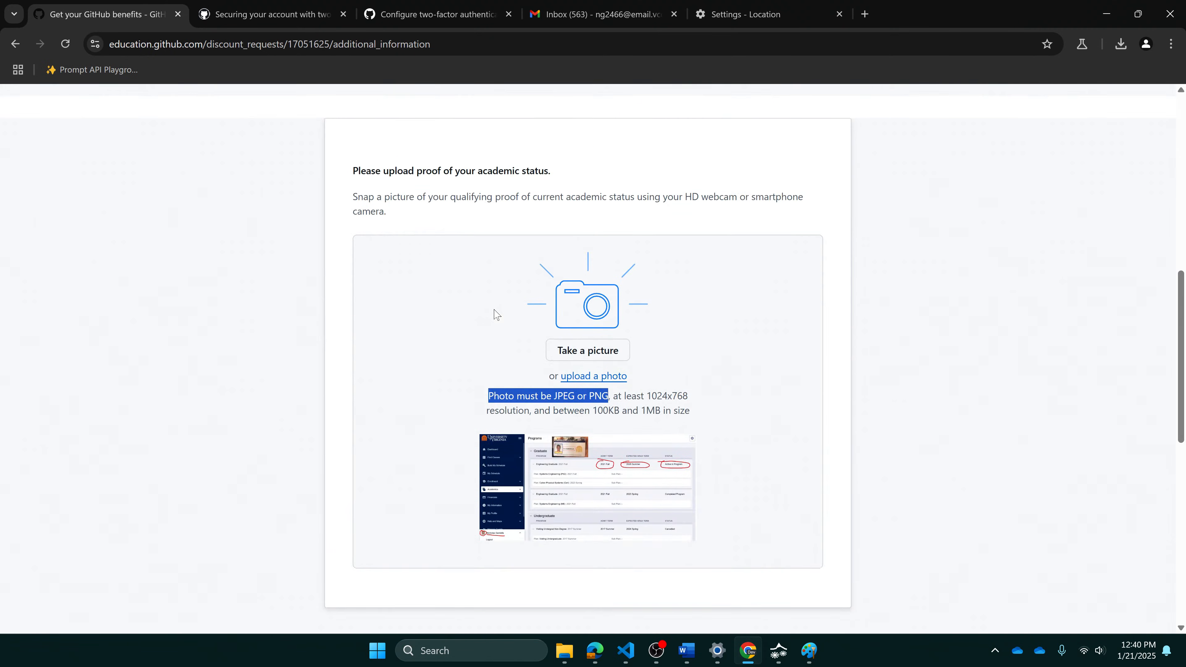
pyautogui.click(733, 279)
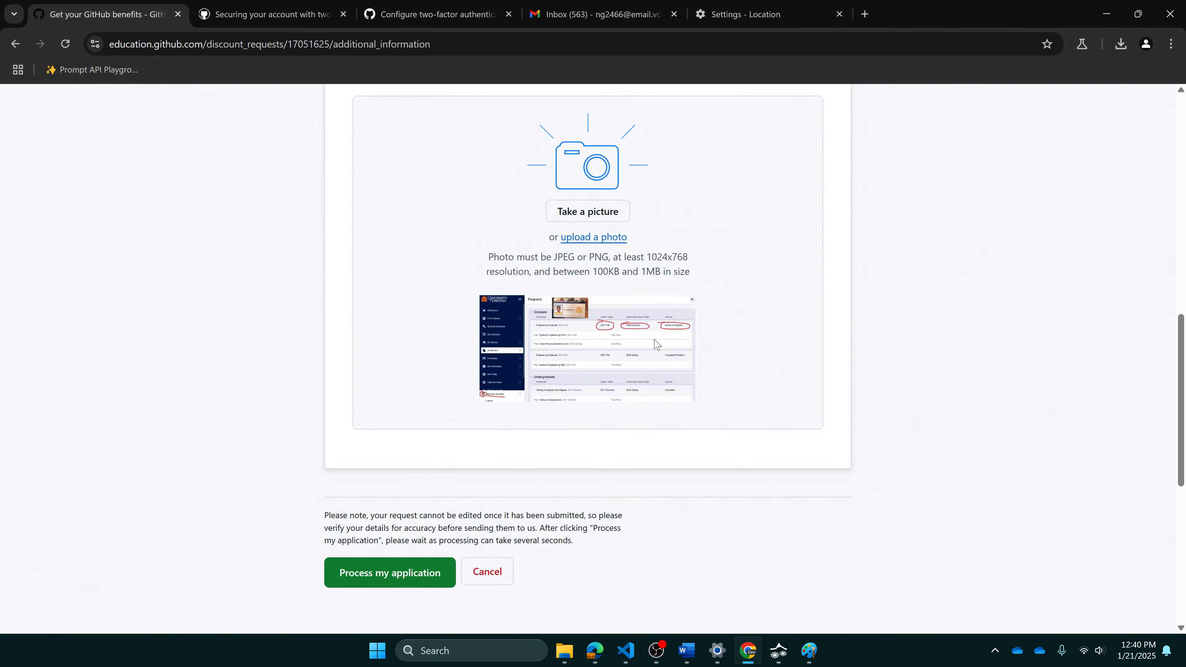
pyautogui.scroll(-1, 560, 393)
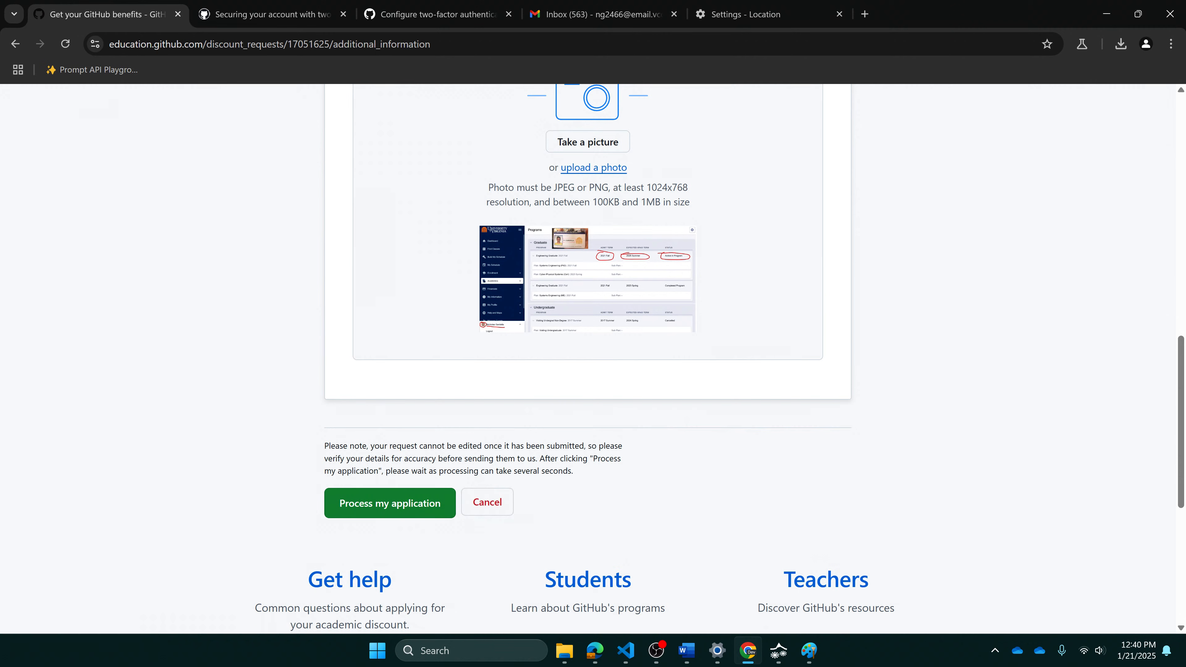
pyautogui.scroll(1, 532, 437)
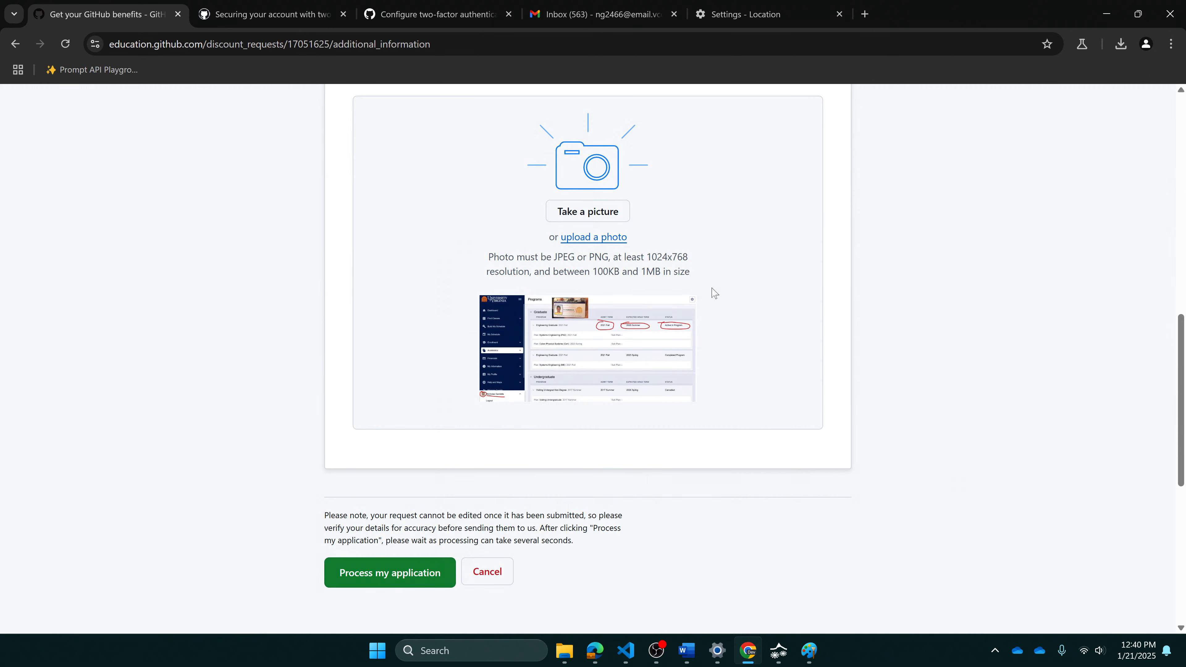
pyautogui.click(488, 577)
# Confirm the cancellation, scroll the benefits page, then maximize the Edge window showing Copilot settings
pyautogui.click(644, 133)
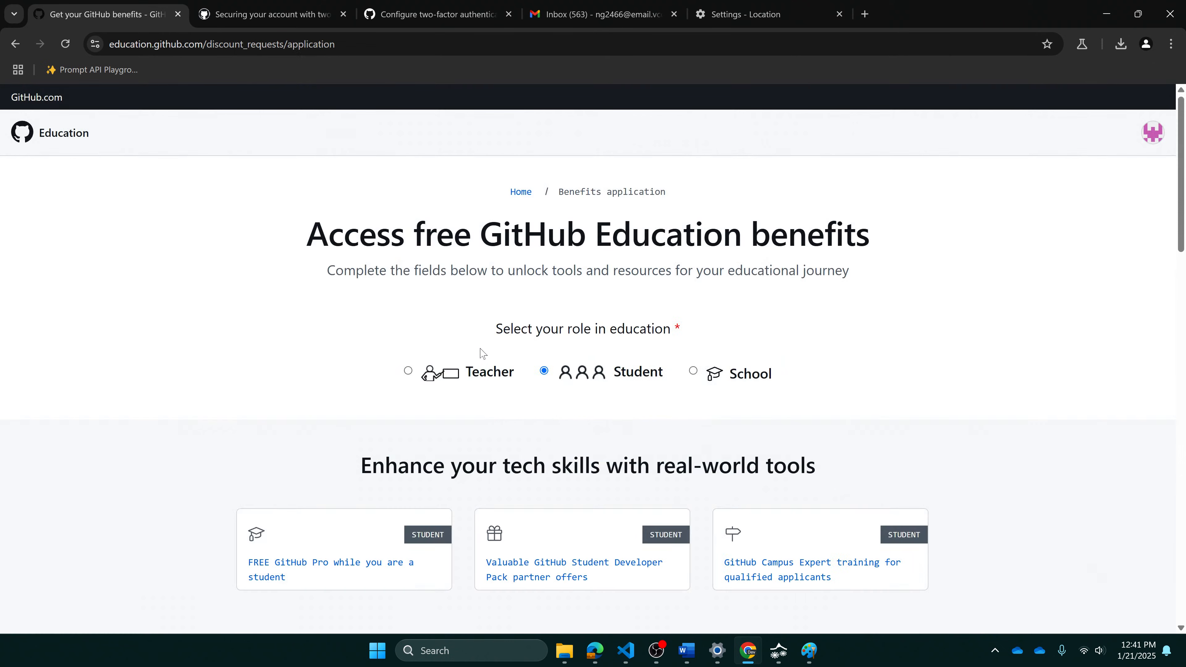
pyautogui.scroll(-3, 823, 318)
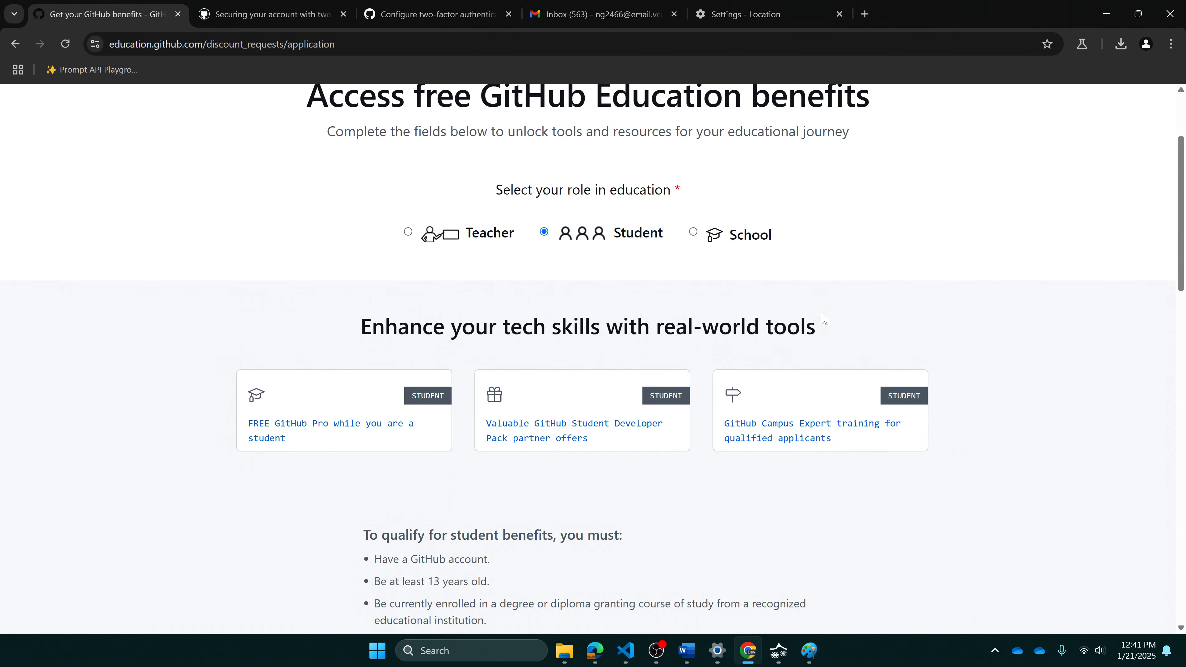
pyautogui.scroll(-6, 823, 312)
pyautogui.scroll(-12, 749, 310)
pyautogui.scroll(20, 742, 298)
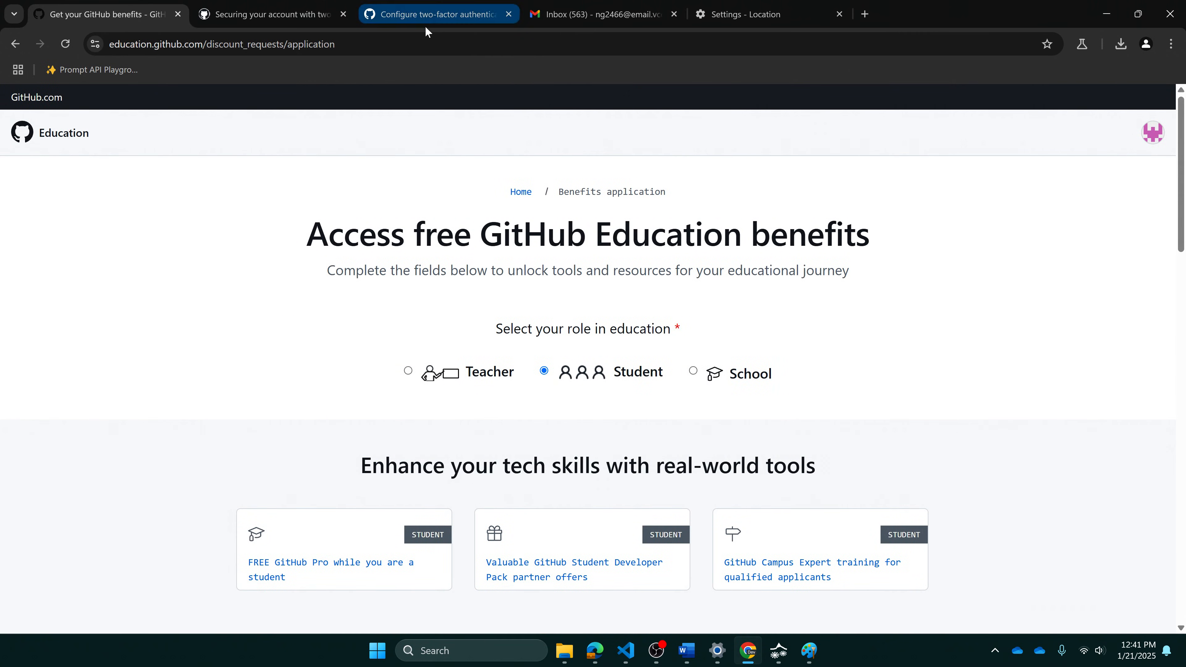
pyautogui.scroll(-6, 336, 210)
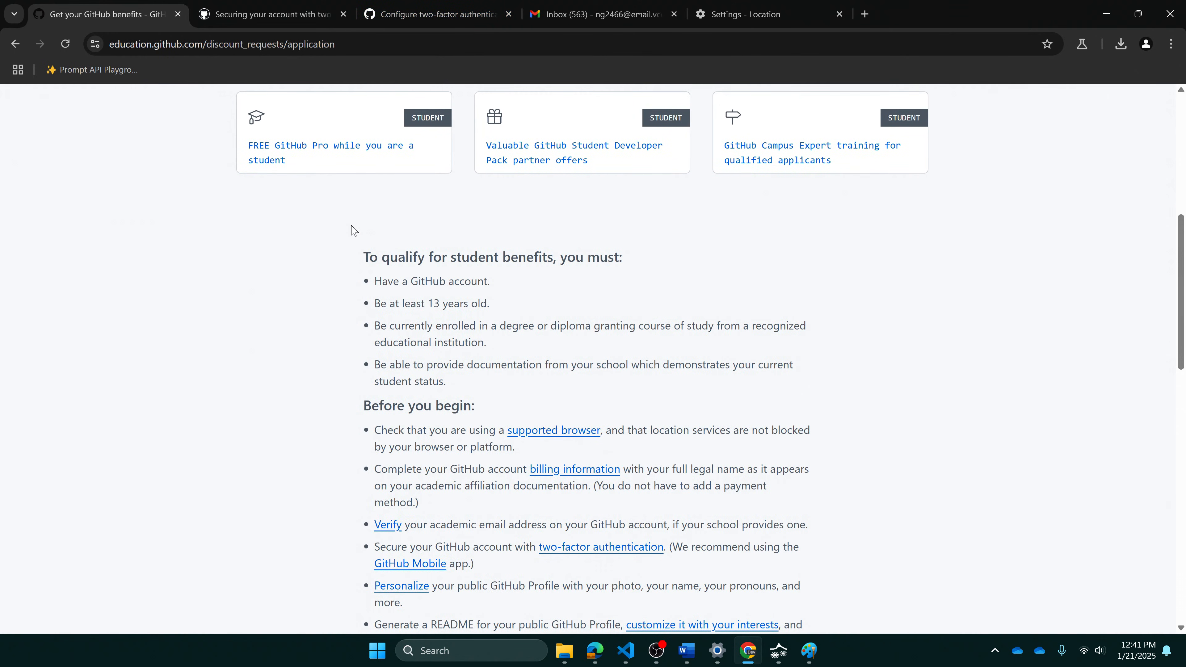
pyautogui.scroll(-7, 616, 481)
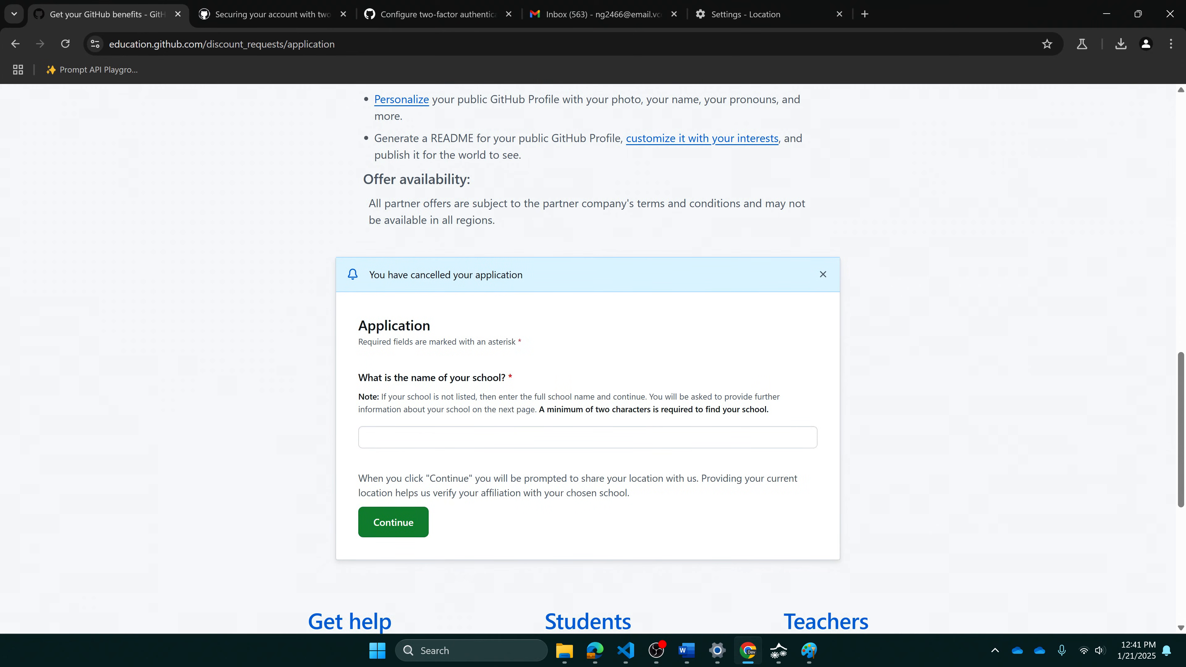
pyautogui.scroll(10, 605, 385)
pyautogui.scroll(5, 605, 387)
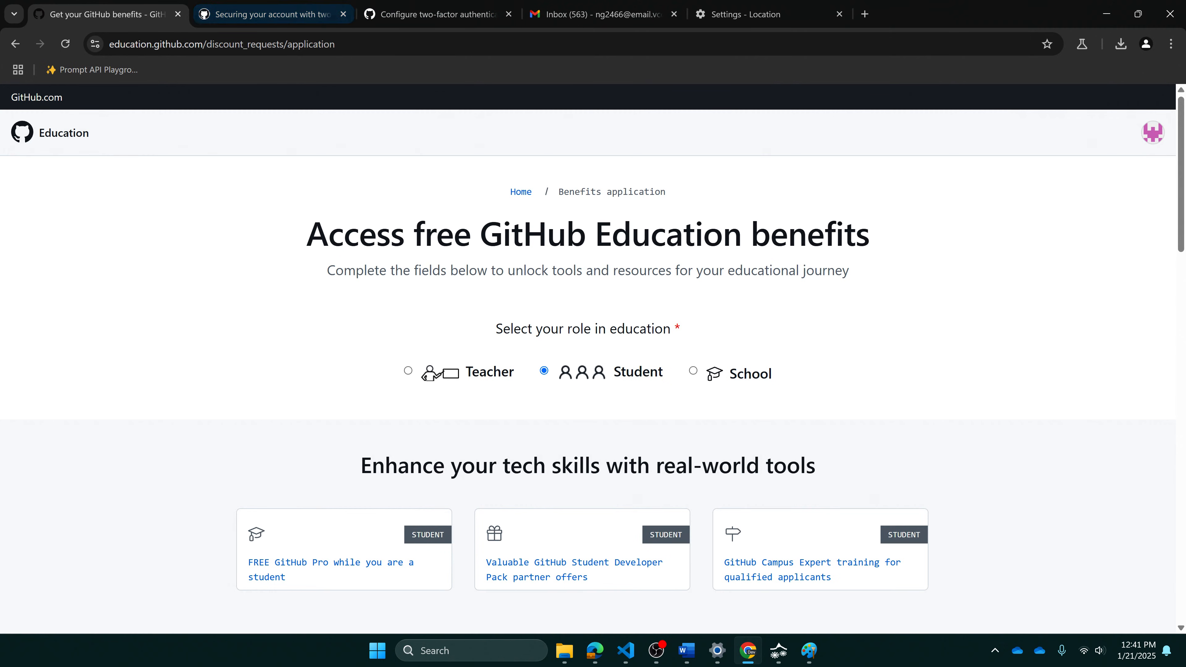
pyautogui.hotkey('alt', 'Tab')
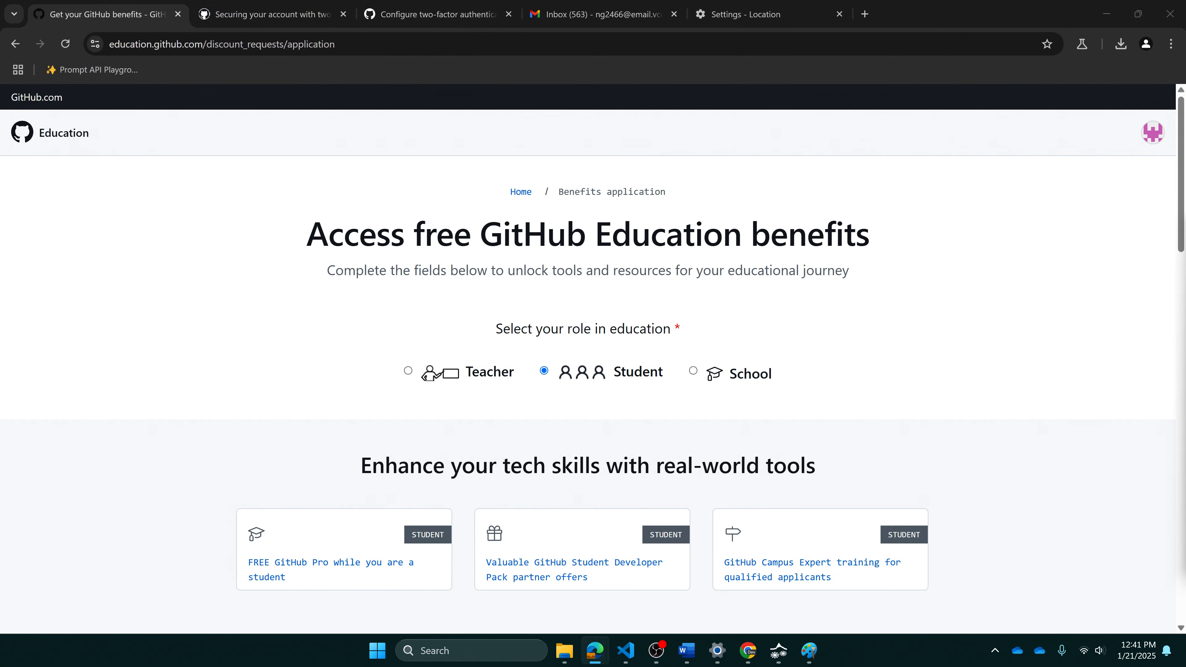
pyautogui.moveTo(1185, 224); pyautogui.dragTo(237, 1)
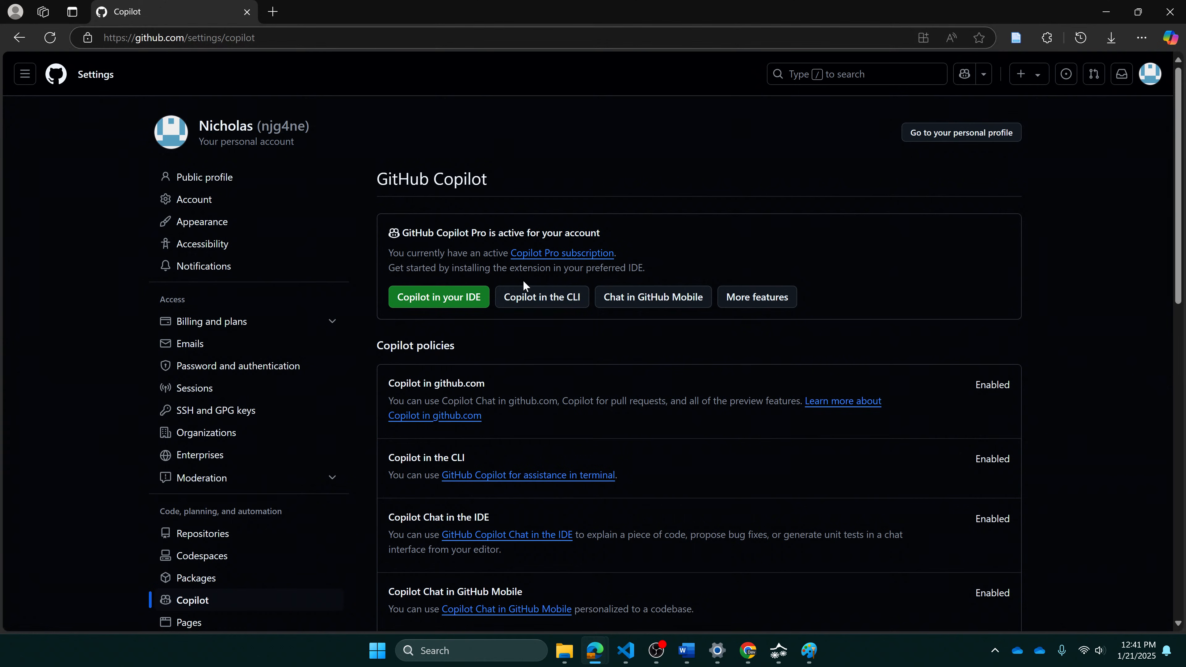
# Move the 'Get your GitHub benefits' tab into the Copilot settings window
pyautogui.moveTo(401, 233); pyautogui.dragTo(616, 237)
pyautogui.click(616, 237)
pyautogui.moveTo(467, 1); pyautogui.dragTo(420, 11)
# Scroll through the four earlier requests, highlighting the Aug 29, 2024 approval message
pyautogui.scroll(-5, 640, 234)
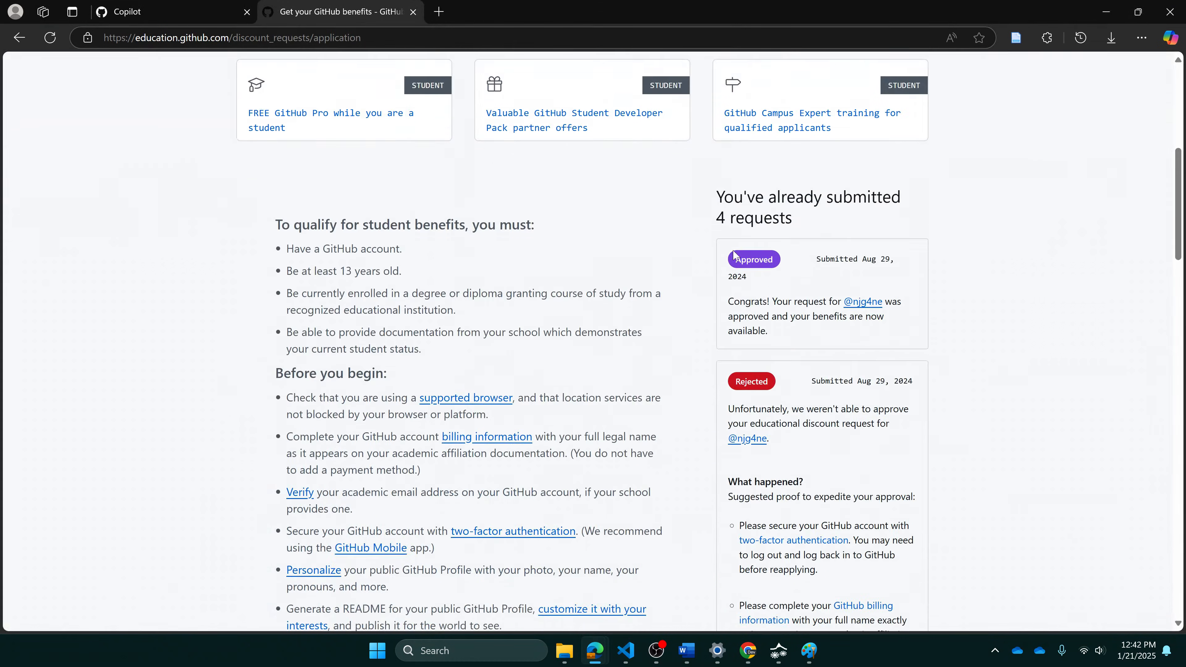
pyautogui.scroll(-4, 876, 277)
pyautogui.scroll(-10, 876, 276)
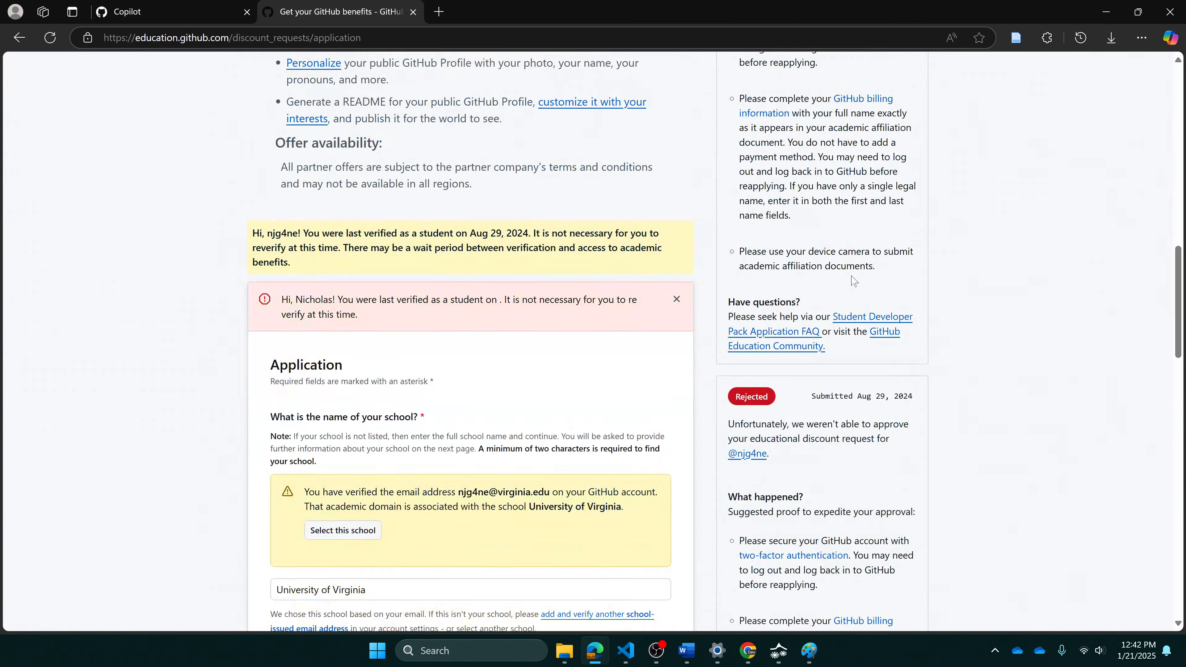
pyautogui.scroll(-9, 852, 439)
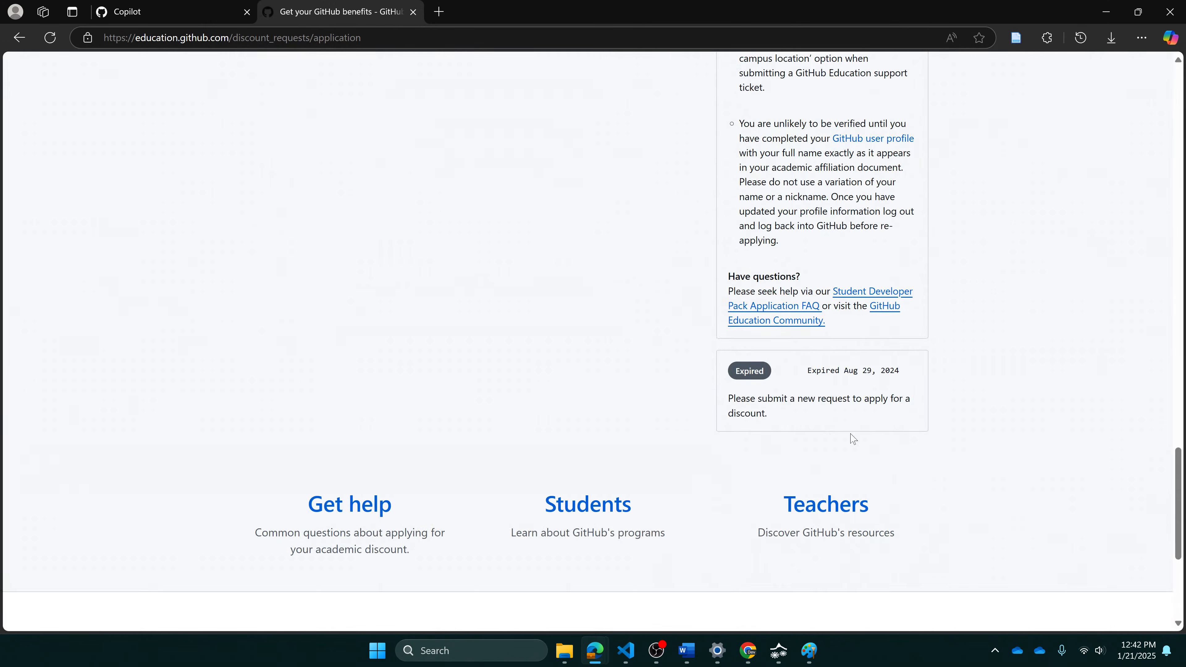
pyautogui.scroll(3, 849, 449)
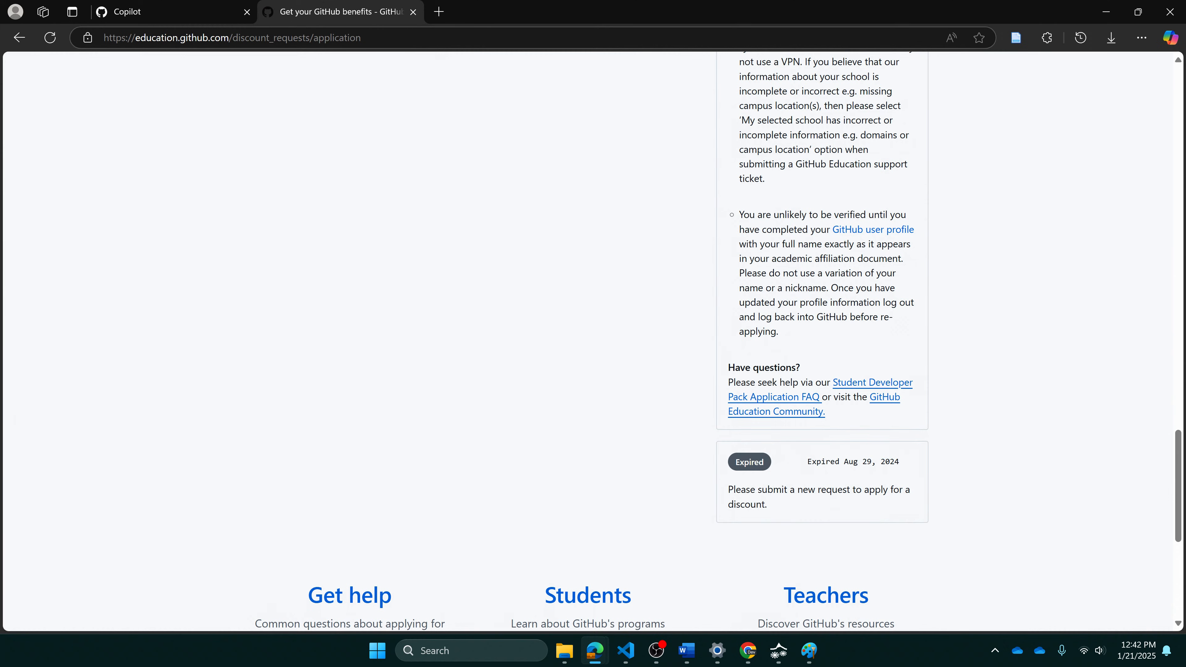
pyautogui.moveTo(1178, 495); pyautogui.dragTo(1177, 354)
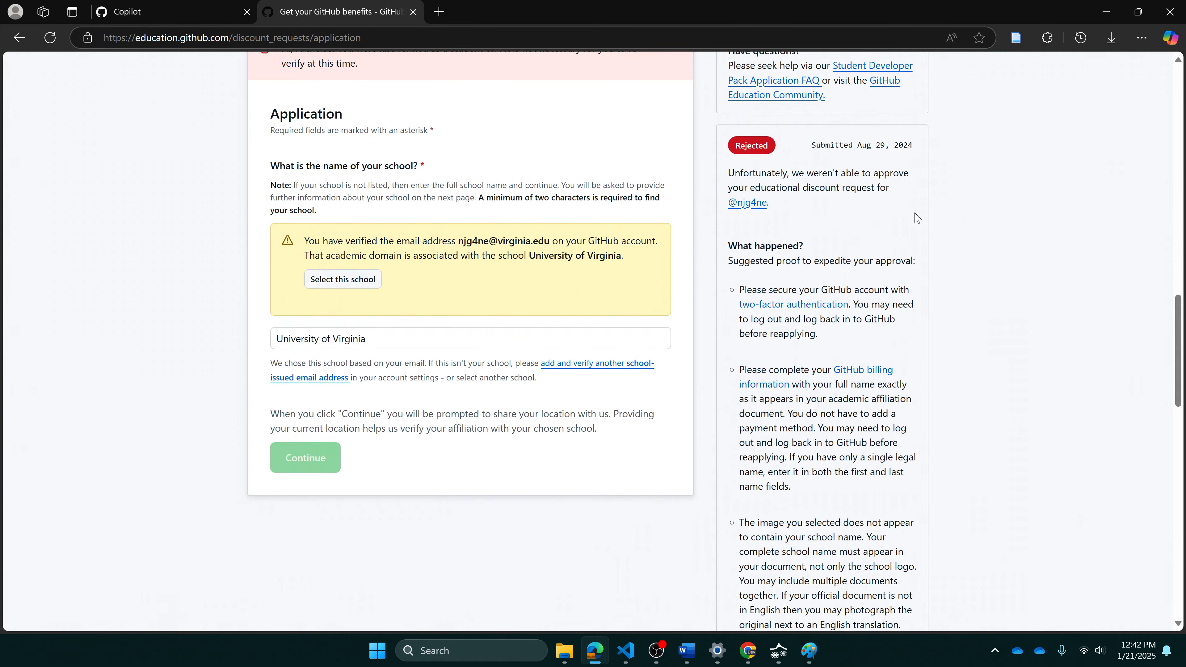
pyautogui.moveTo(1178, 354); pyautogui.dragTo(947, 263)
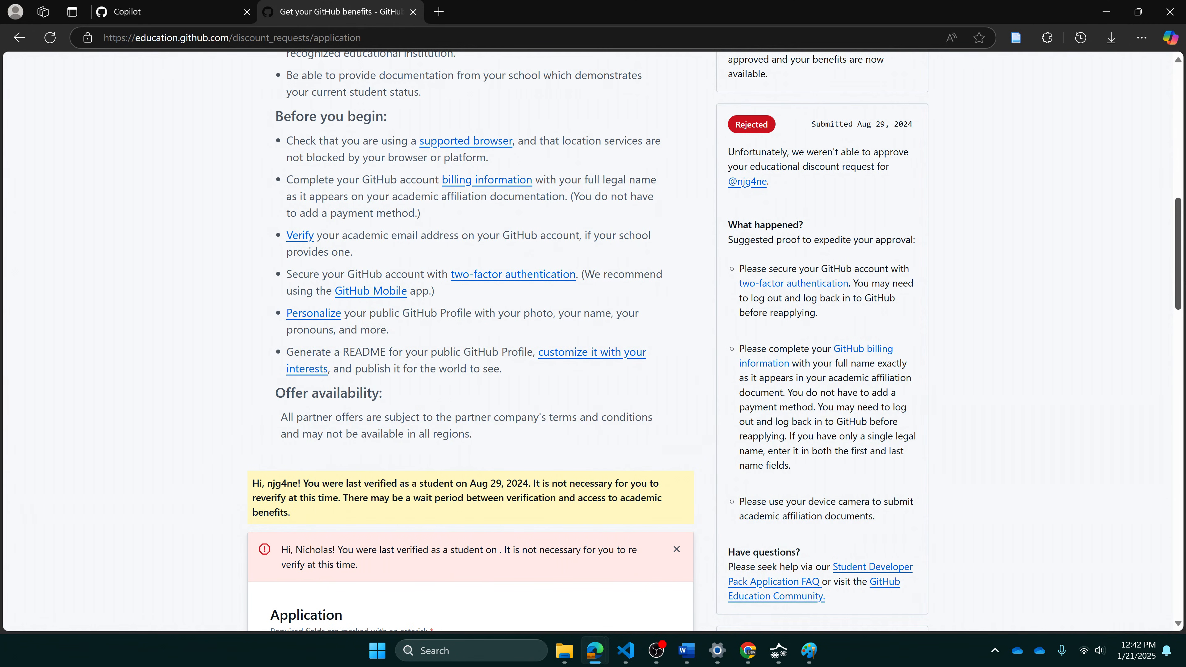
pyautogui.scroll(1, 1177, 298)
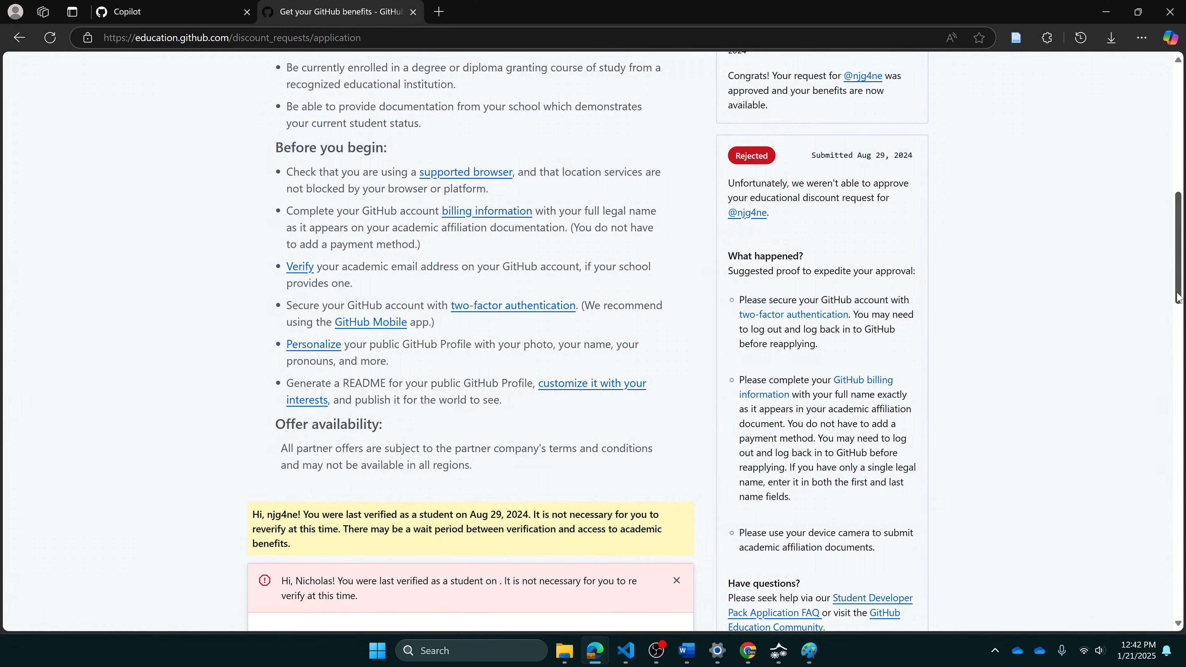
pyautogui.scroll(4, 1177, 298)
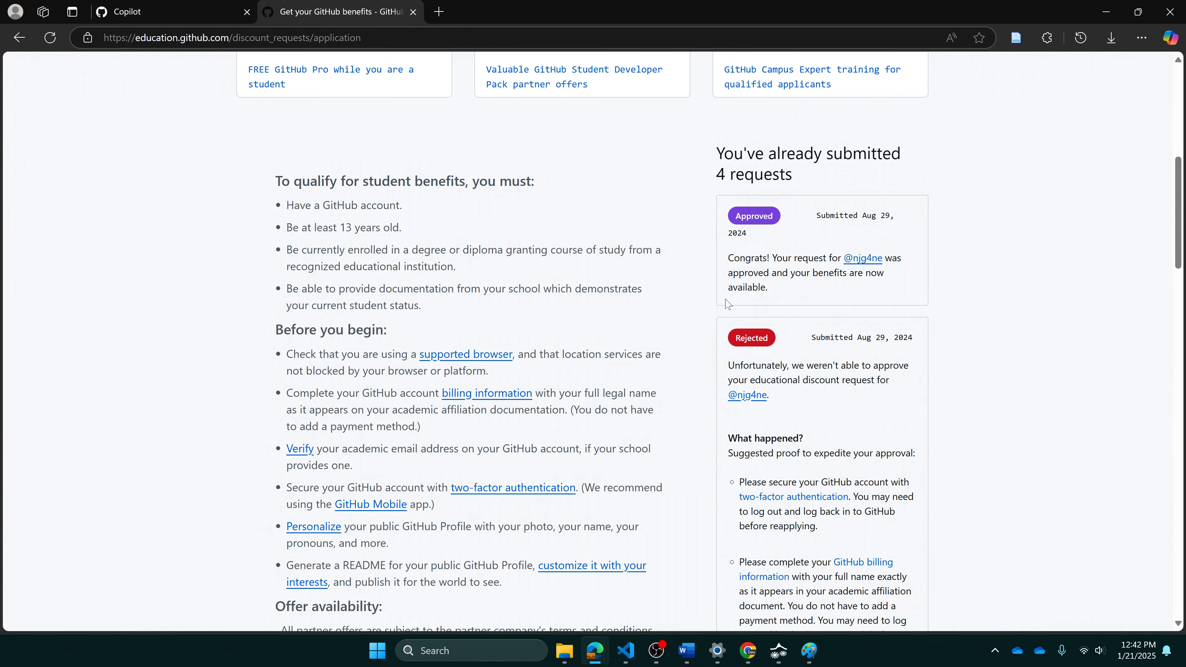
pyautogui.moveTo(726, 303); pyautogui.dragTo(802, 218)
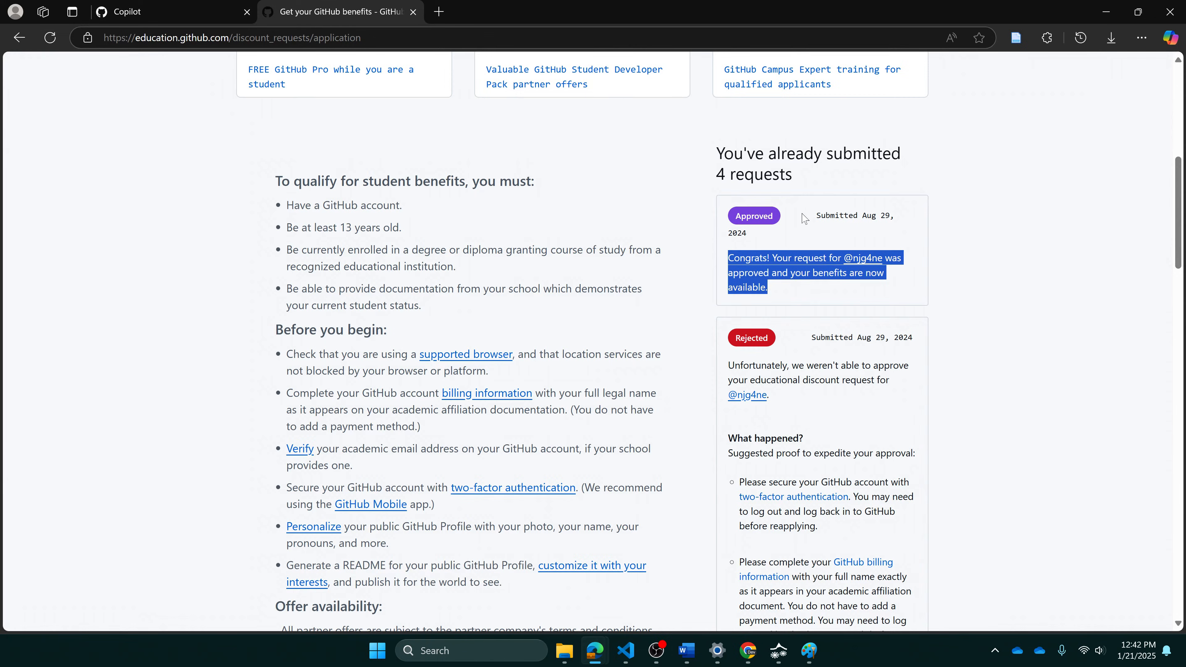
pyautogui.scroll(7, 619, 379)
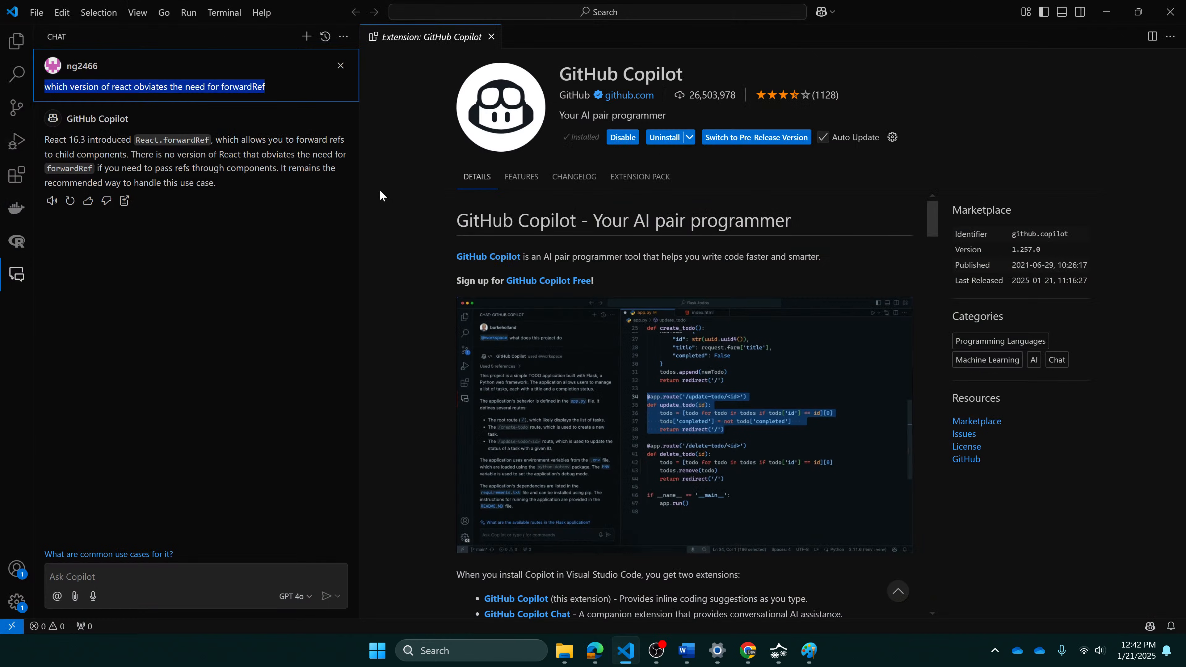
# Narrow the chat panel, sign the GitHub account out via Accounts, and minimize VS Code
pyautogui.moveTo(359, 198); pyautogui.dragTo(239, 205)
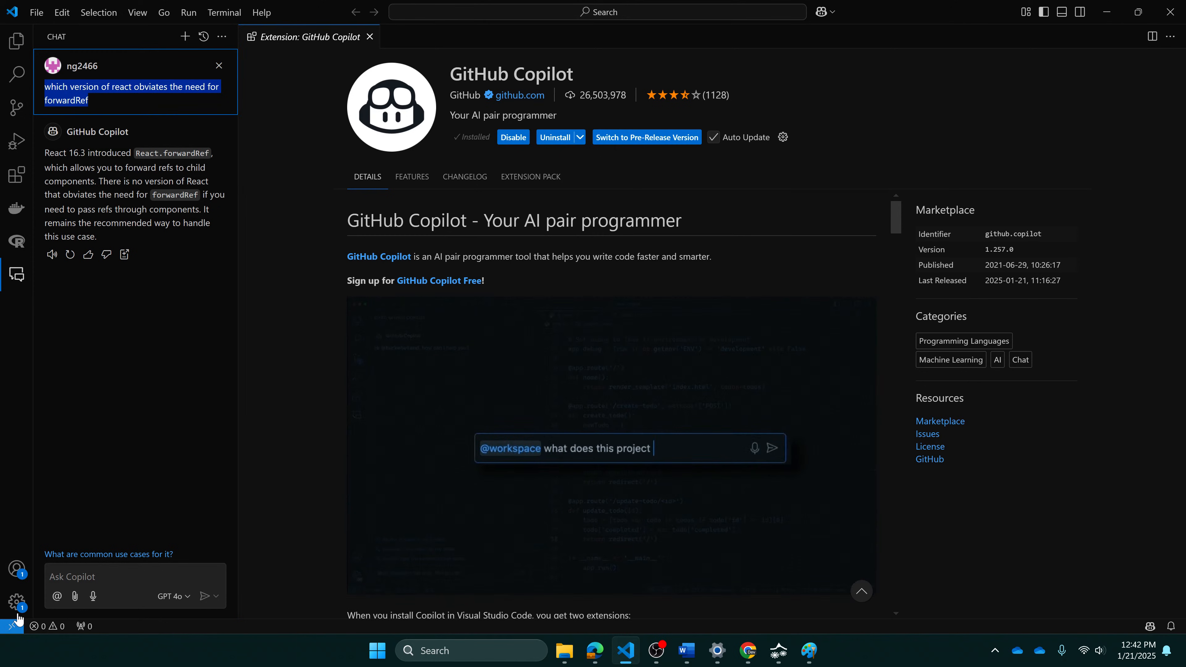
pyautogui.click(17, 569)
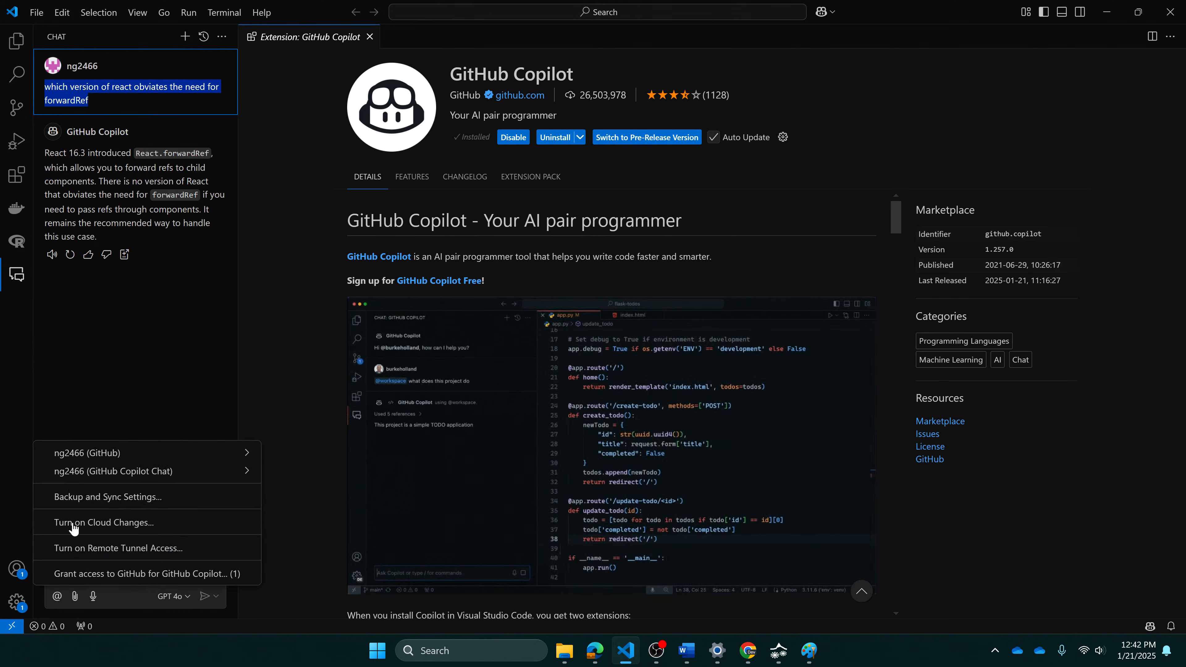
pyautogui.moveTo(124, 455)
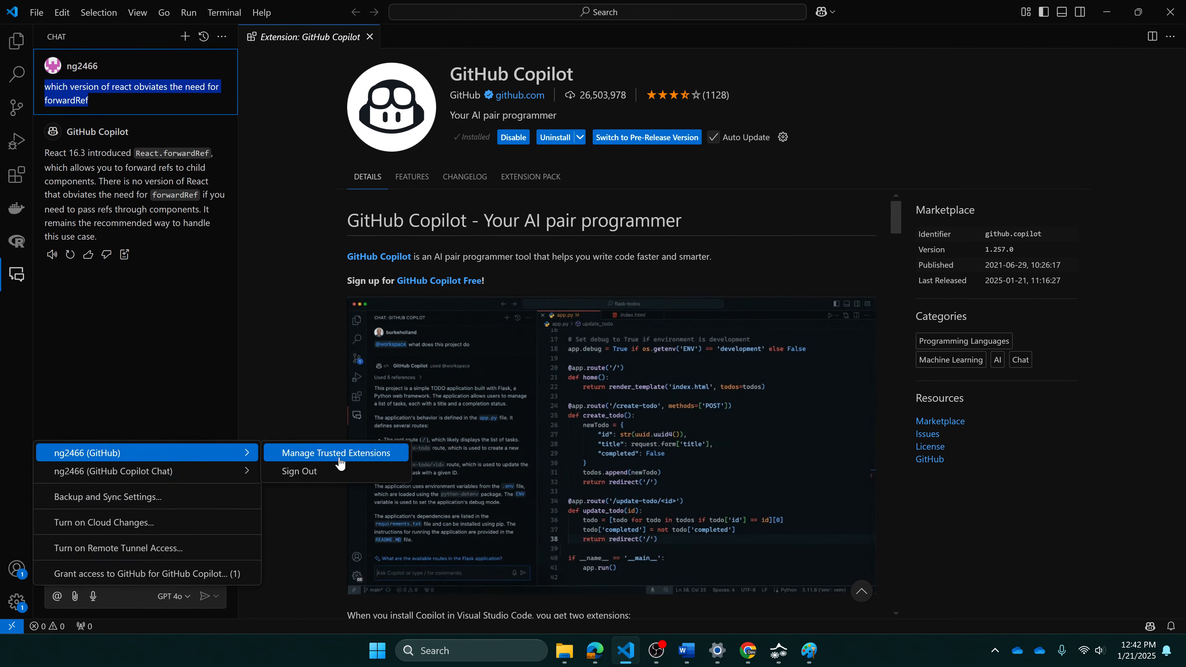
pyautogui.click(333, 469)
pyautogui.click(616, 350)
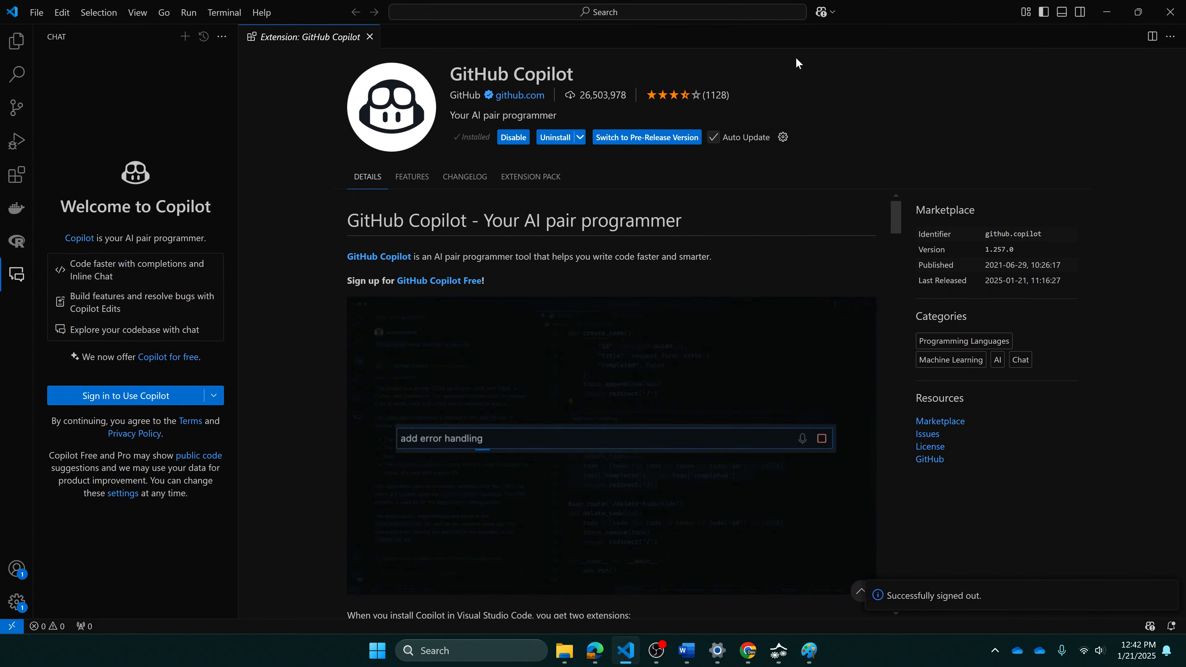
pyautogui.click(1106, 12)
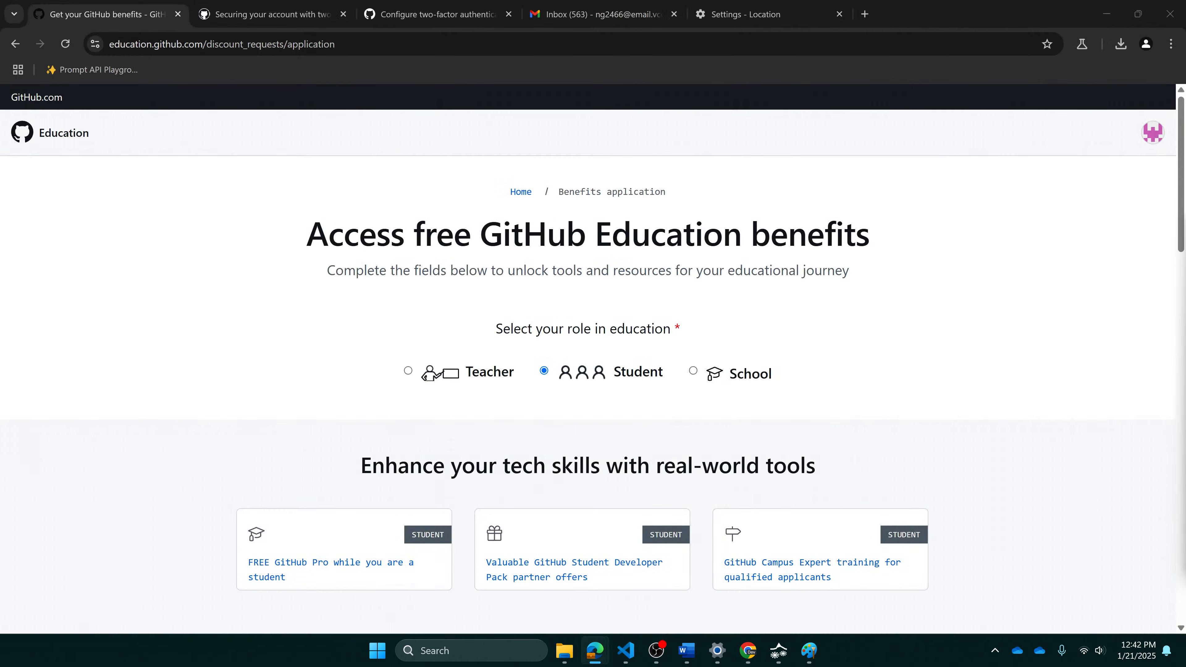
# View the 'Securing your account' and two-factor setup tabs, then minimize Chrome and Location settings
pyautogui.click(271, 14)
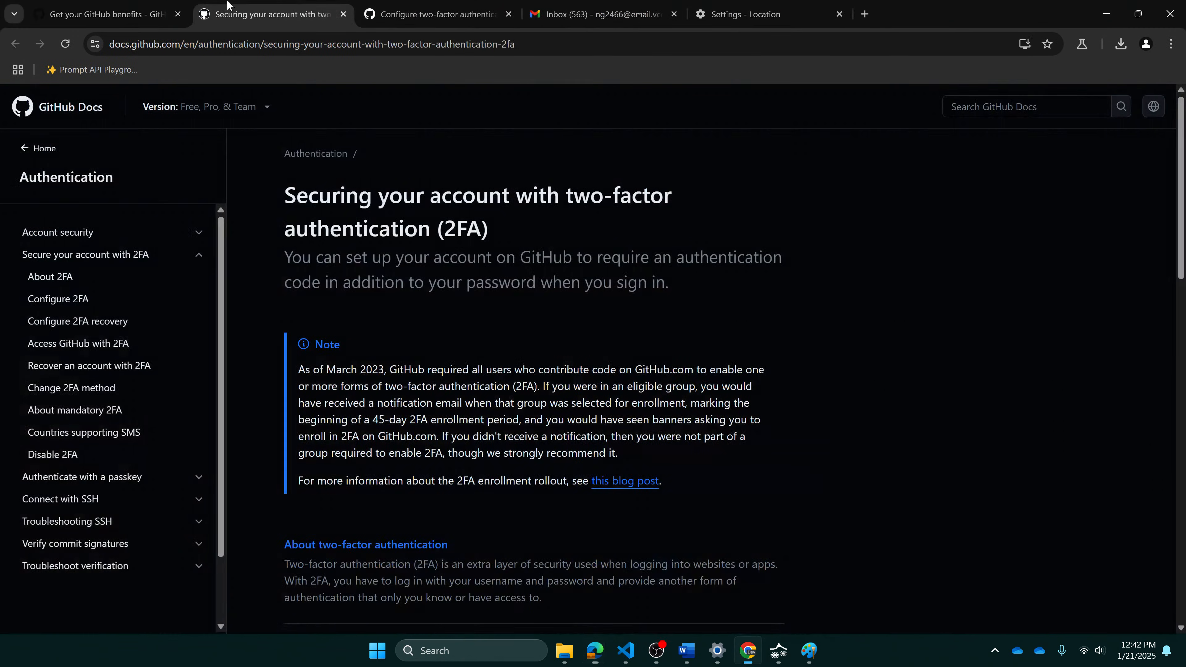
pyautogui.click(434, 14)
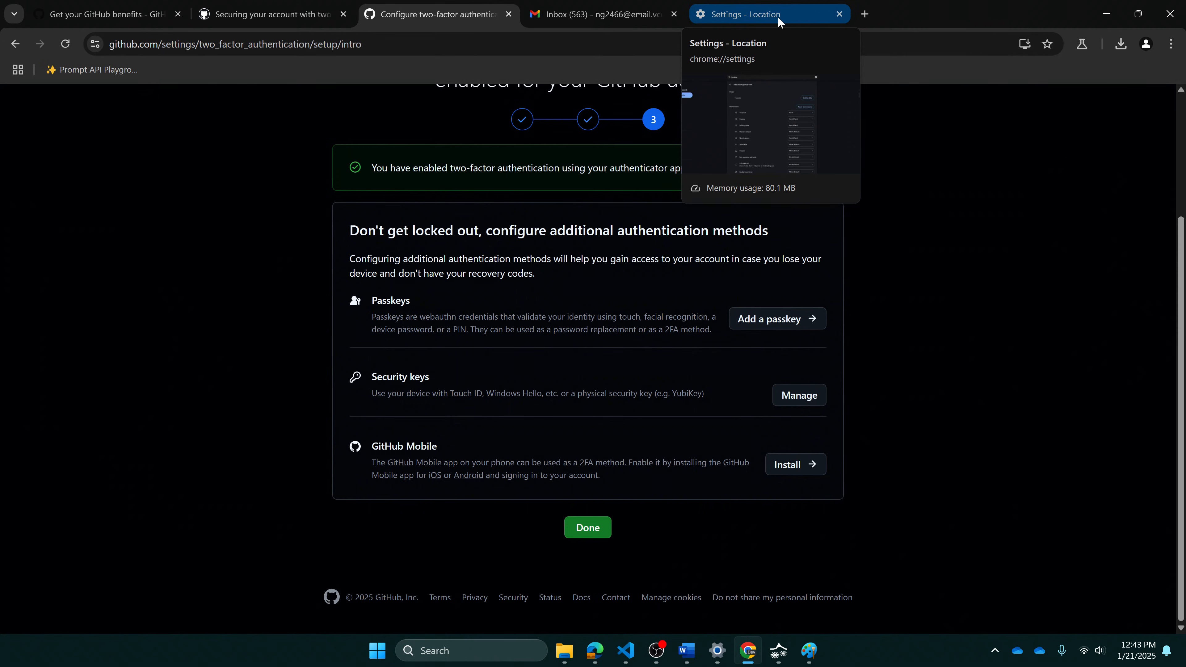
pyautogui.click(1105, 13)
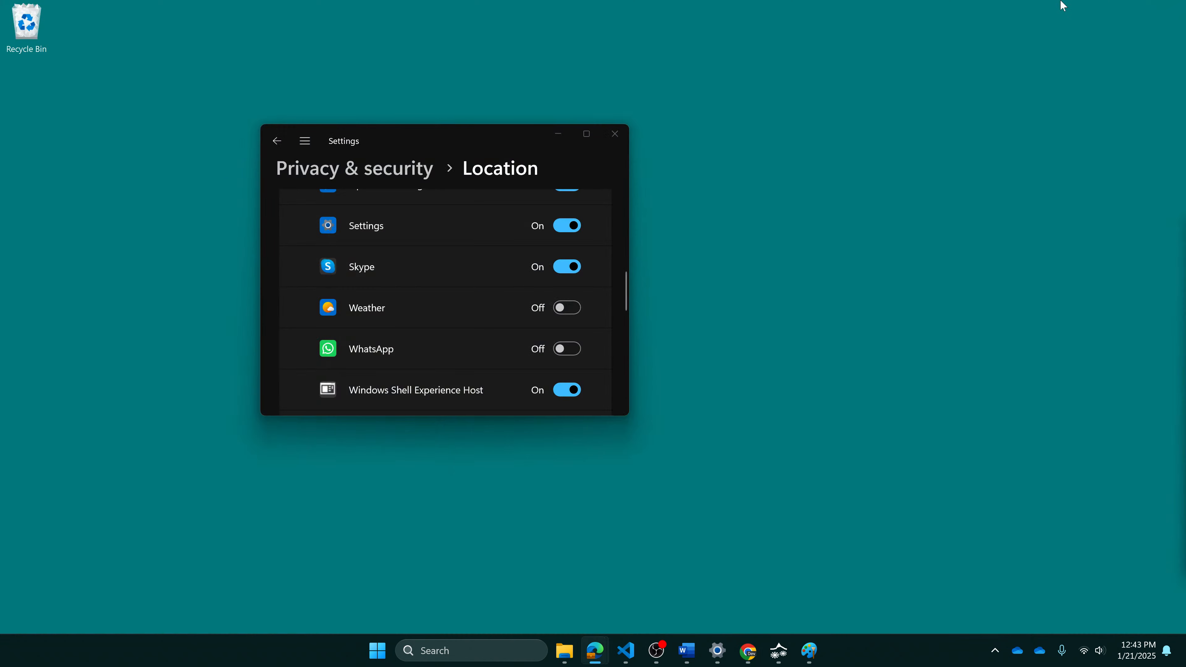
pyautogui.click(552, 137)
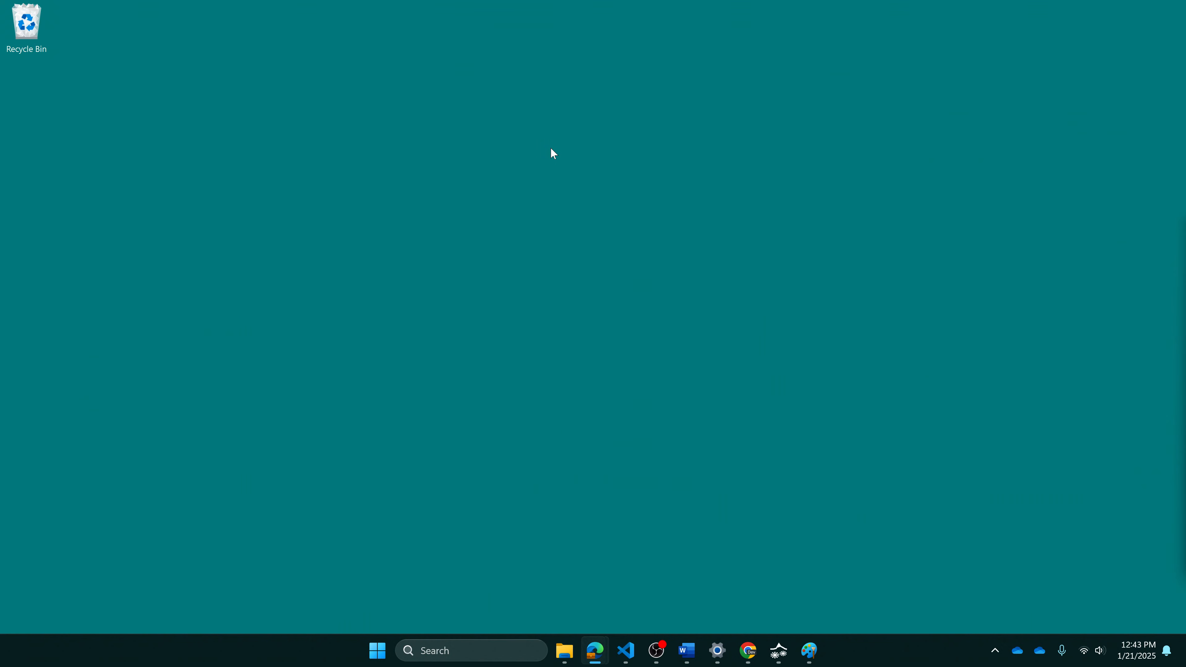